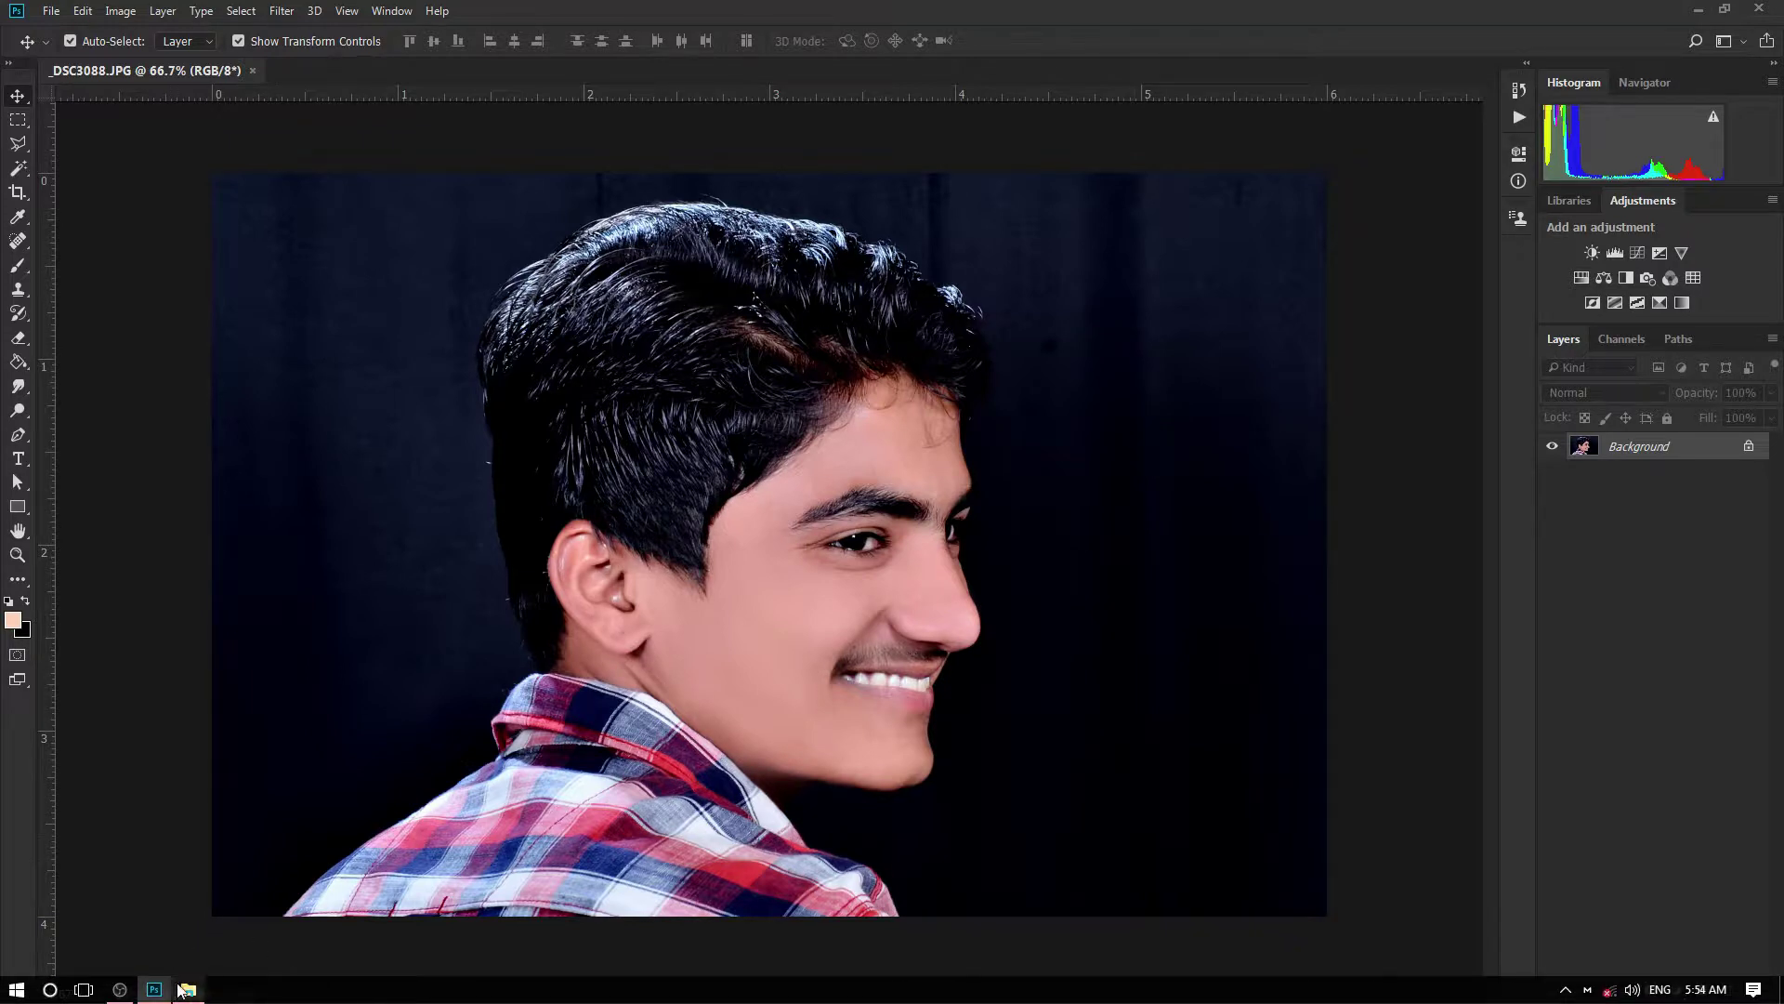
Open the cracked-paint wall image in Photoshop as a second document.
{"action": "left_click", "coordinate": [184, 989]}
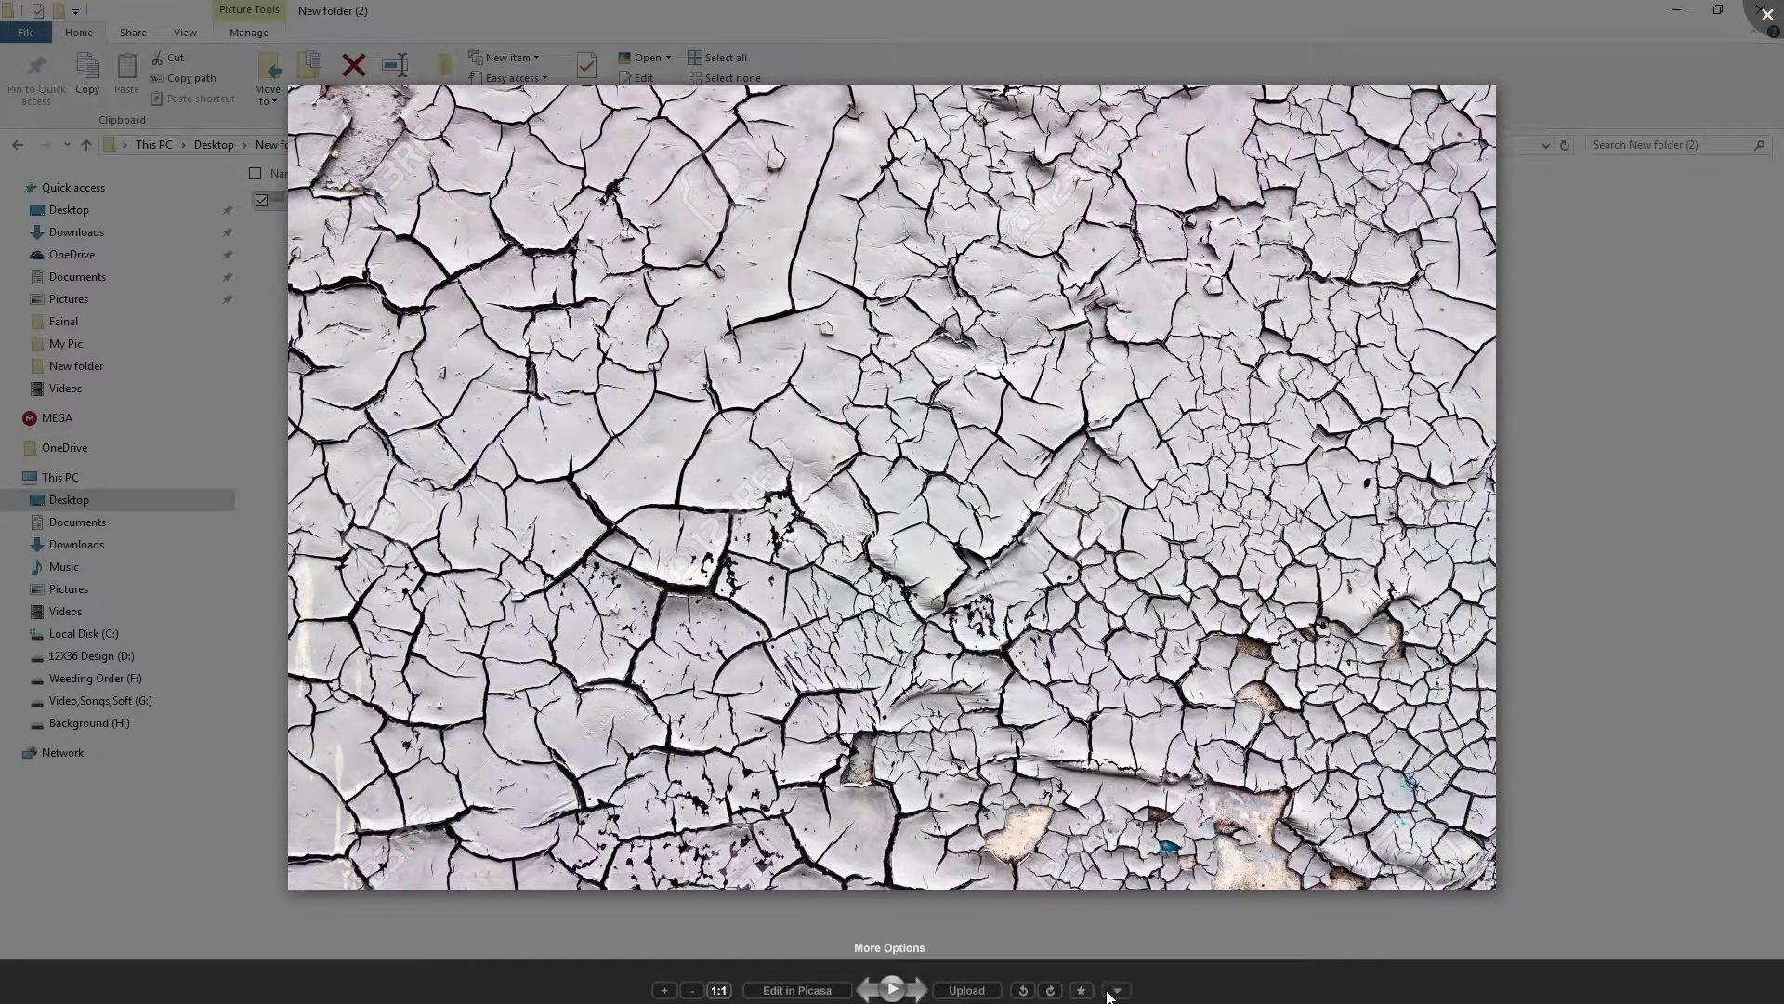
{"action": "left_click", "coordinate": [1113, 990]}
{"action": "left_click", "coordinate": [966, 727]}
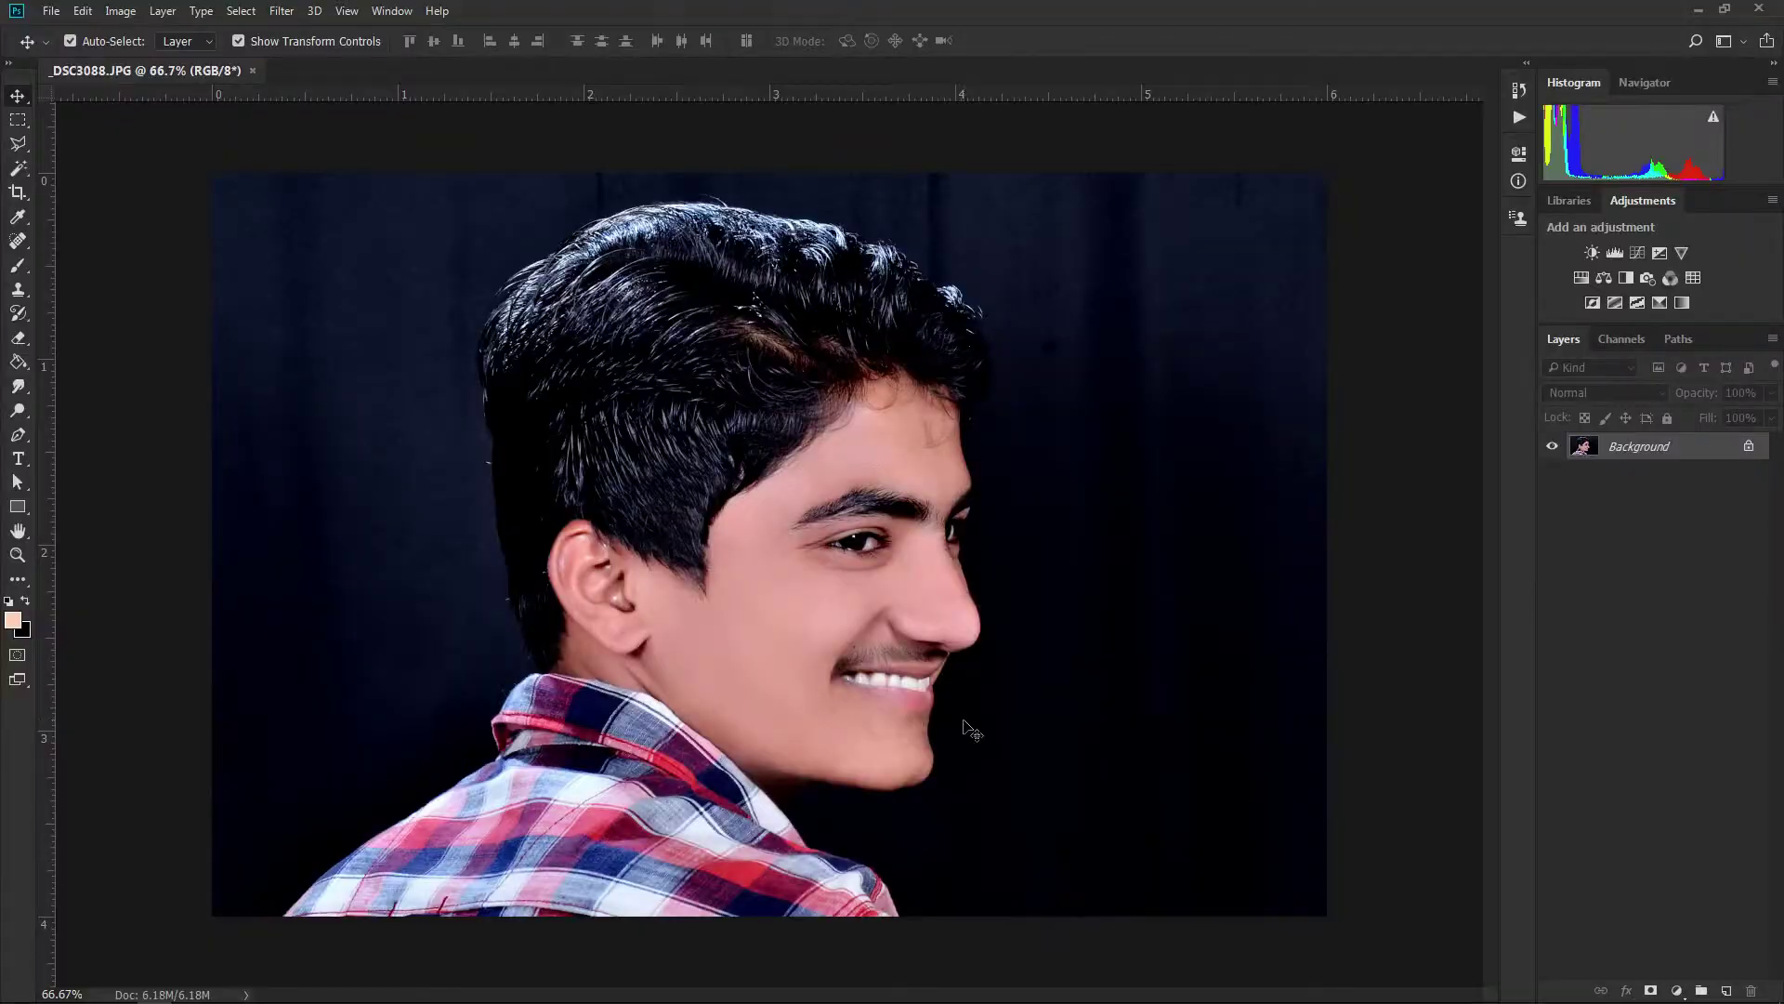
Select the whole cracked-paint image and paste it onto the portrait as Layer 1.
{"action": "left_click", "coordinate": [125, 67]}
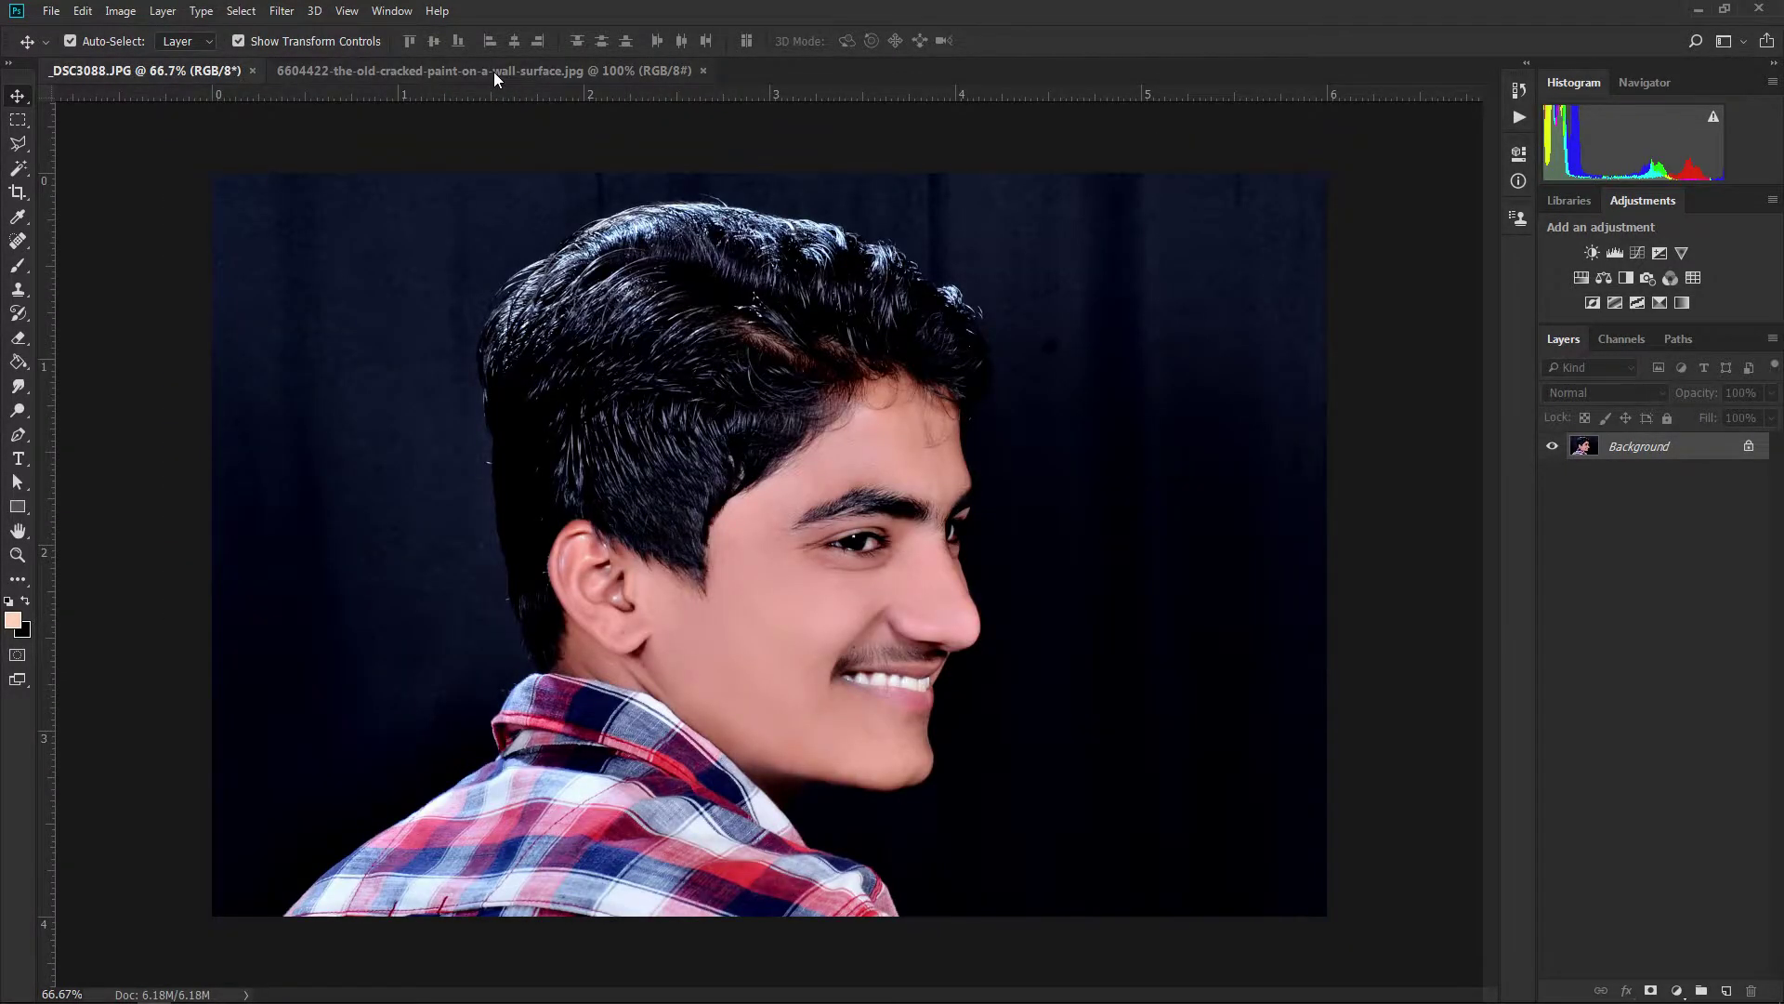
{"action": "left_click", "coordinate": [493, 70]}
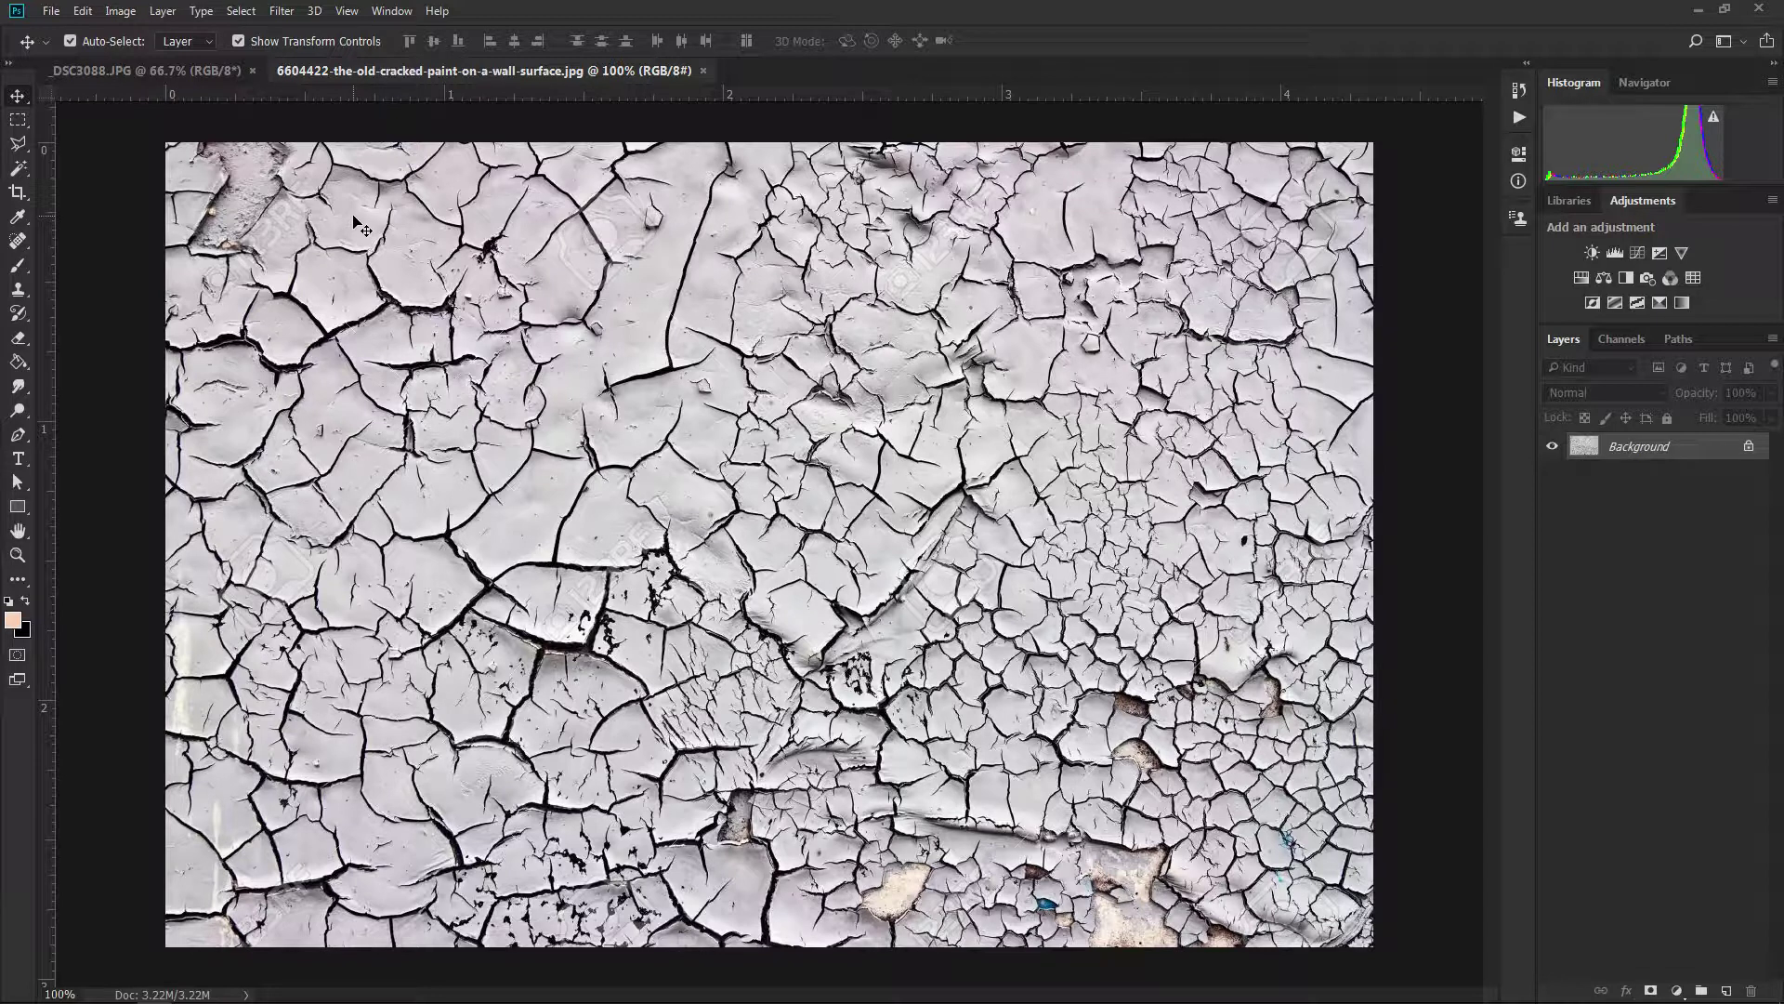
{"action": "key", "text": "ctrl+a"}
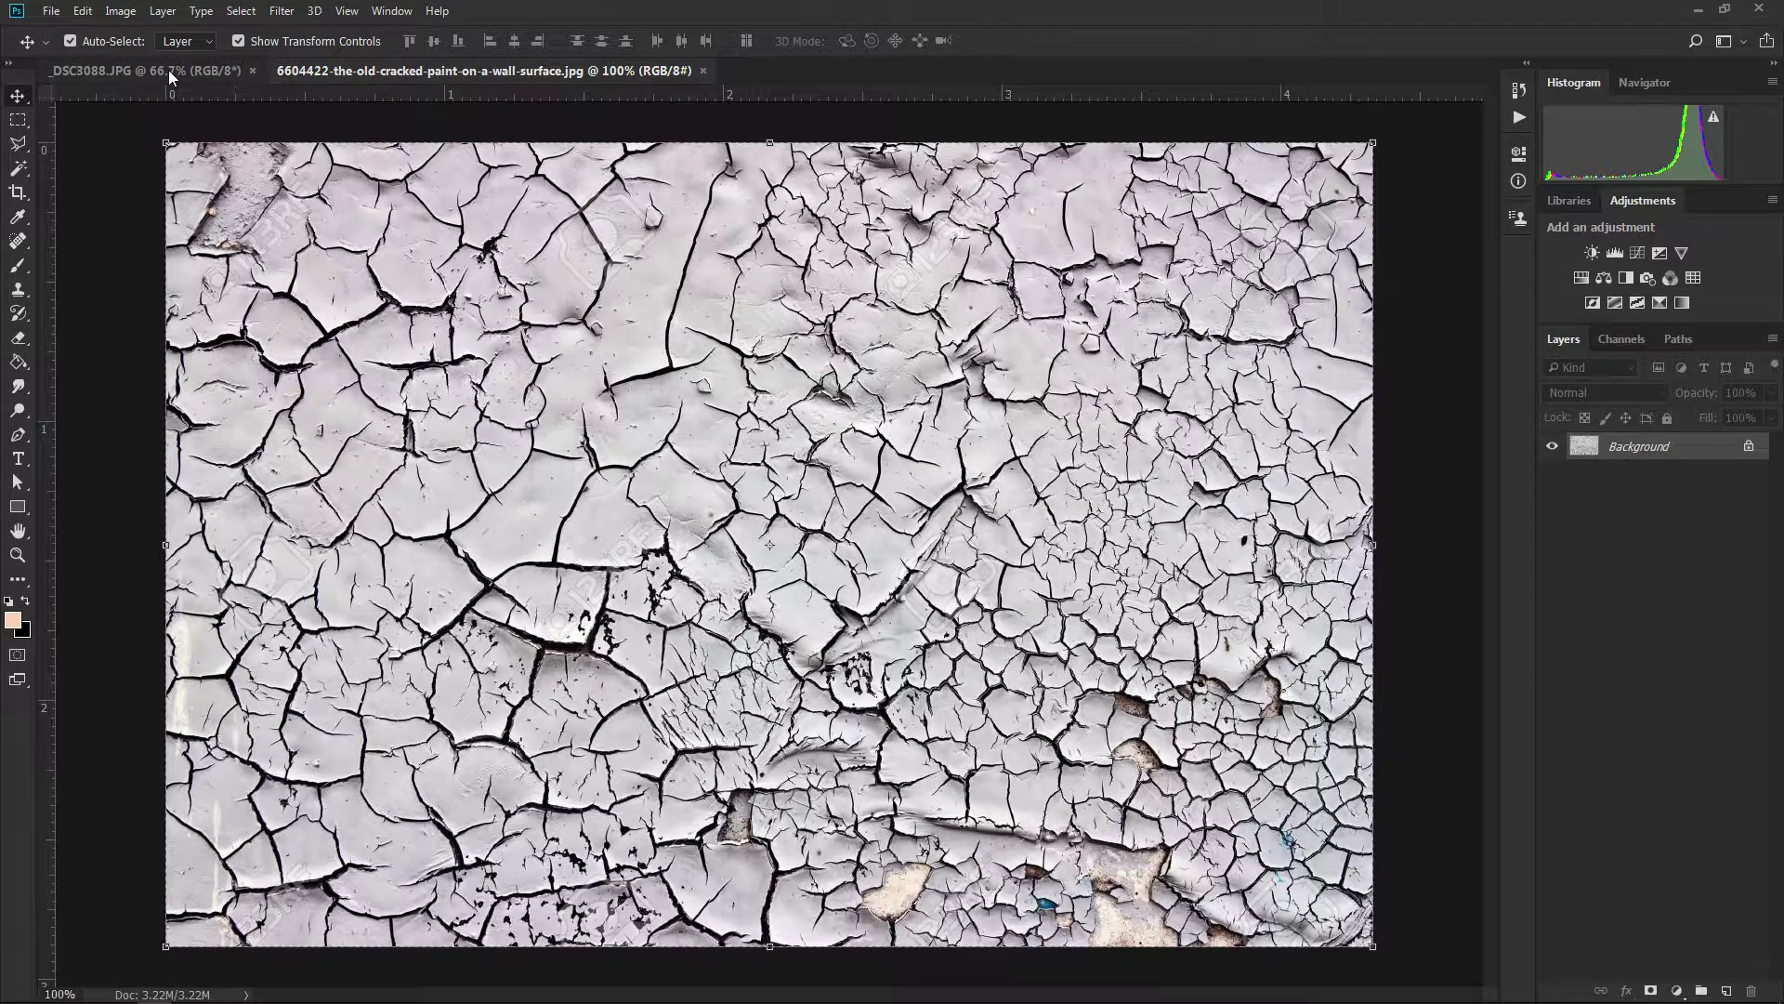
{"action": "left_click", "coordinate": [169, 70]}
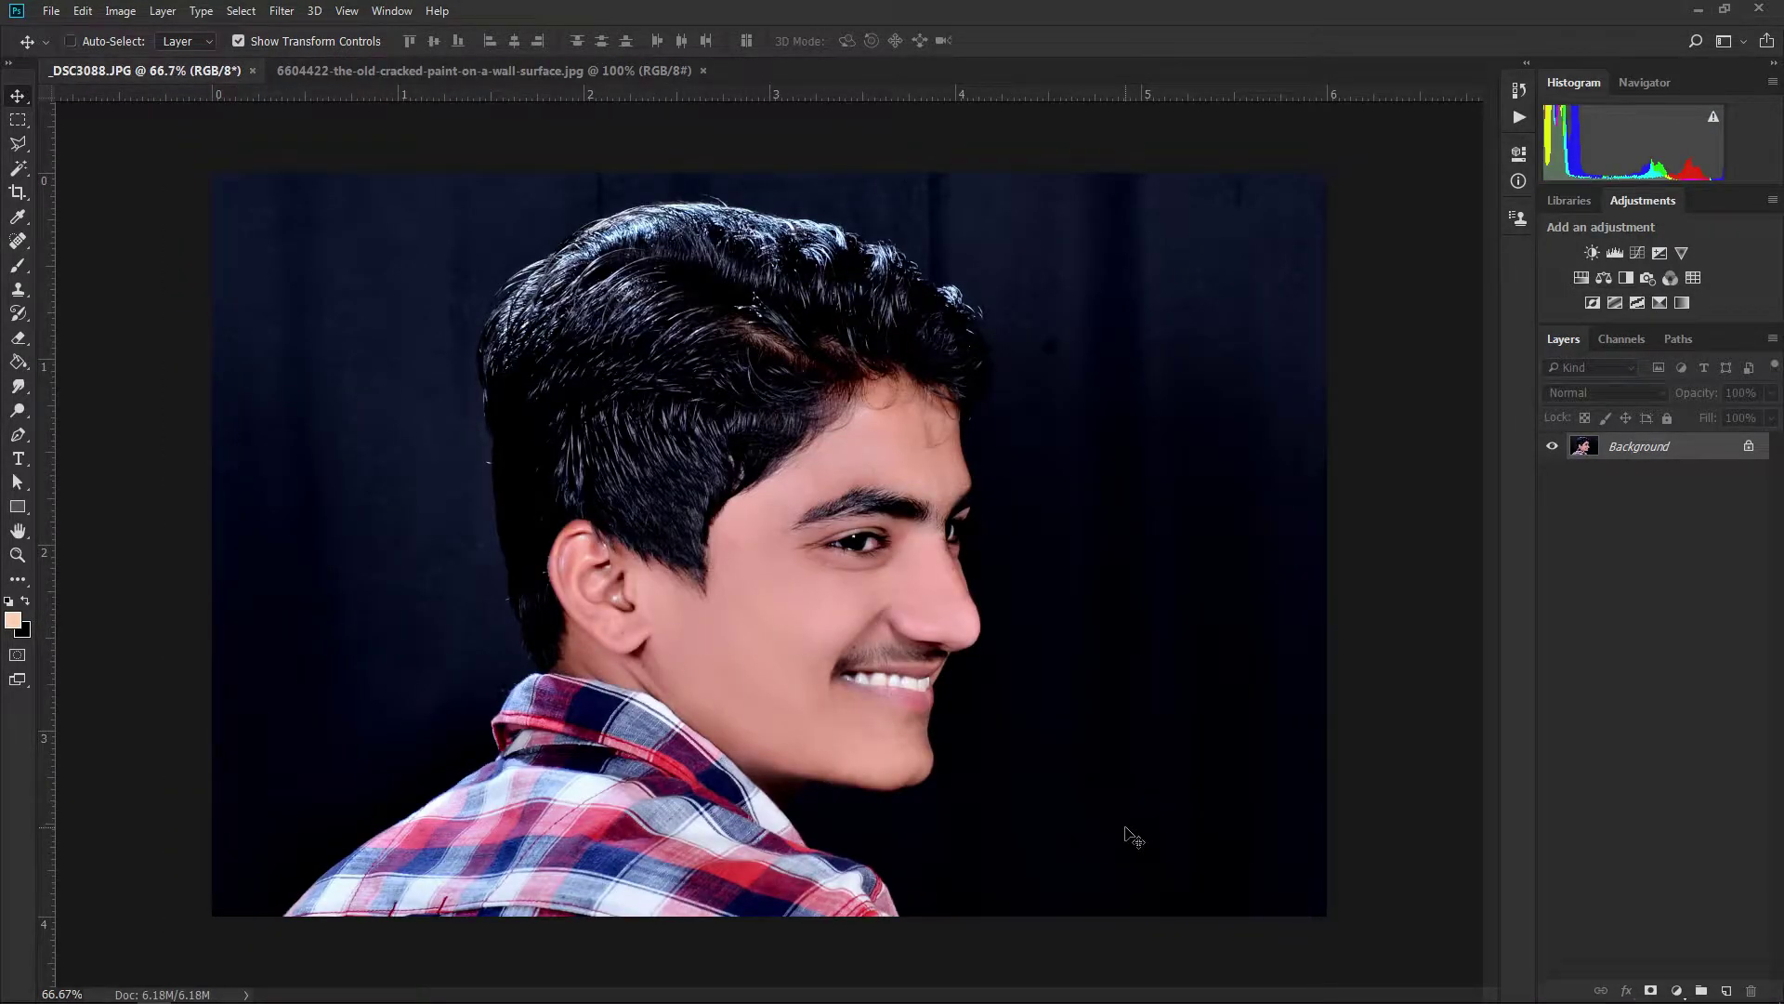
{"action": "key", "text": "ctrl+v"}
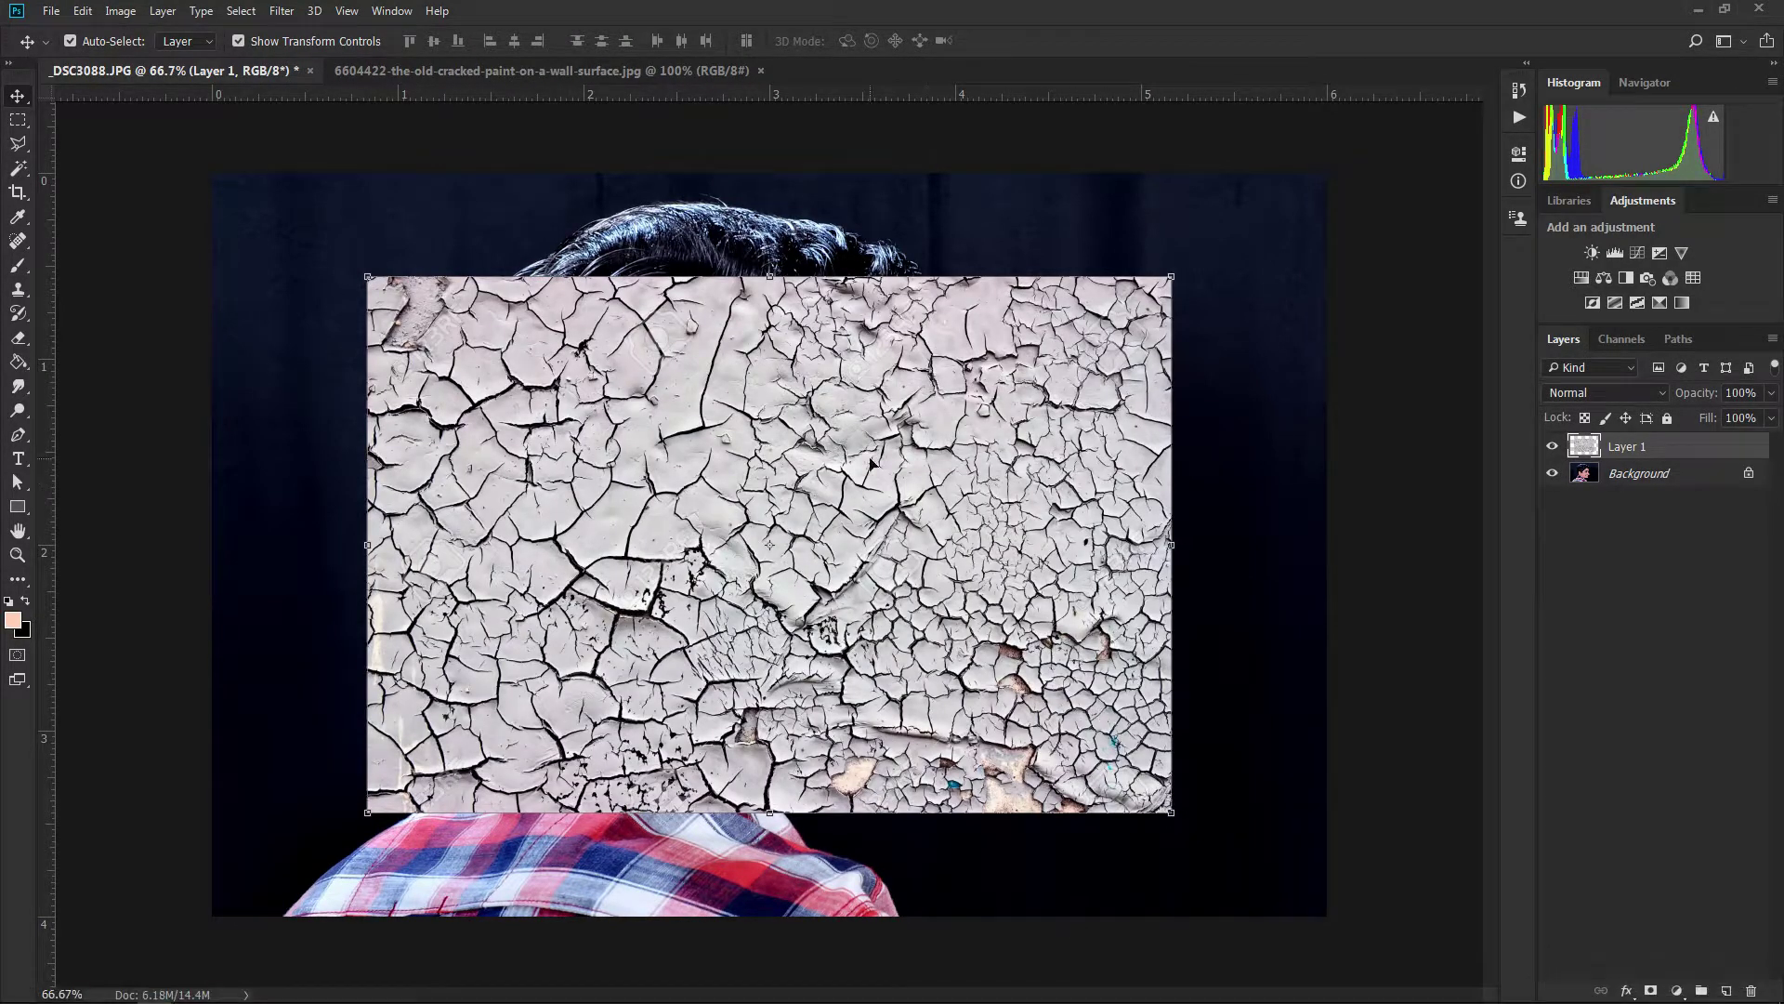
Duplicate Layer 1 to create Layer 1 copy.
{"action": "right_click", "coordinate": [1680, 447]}
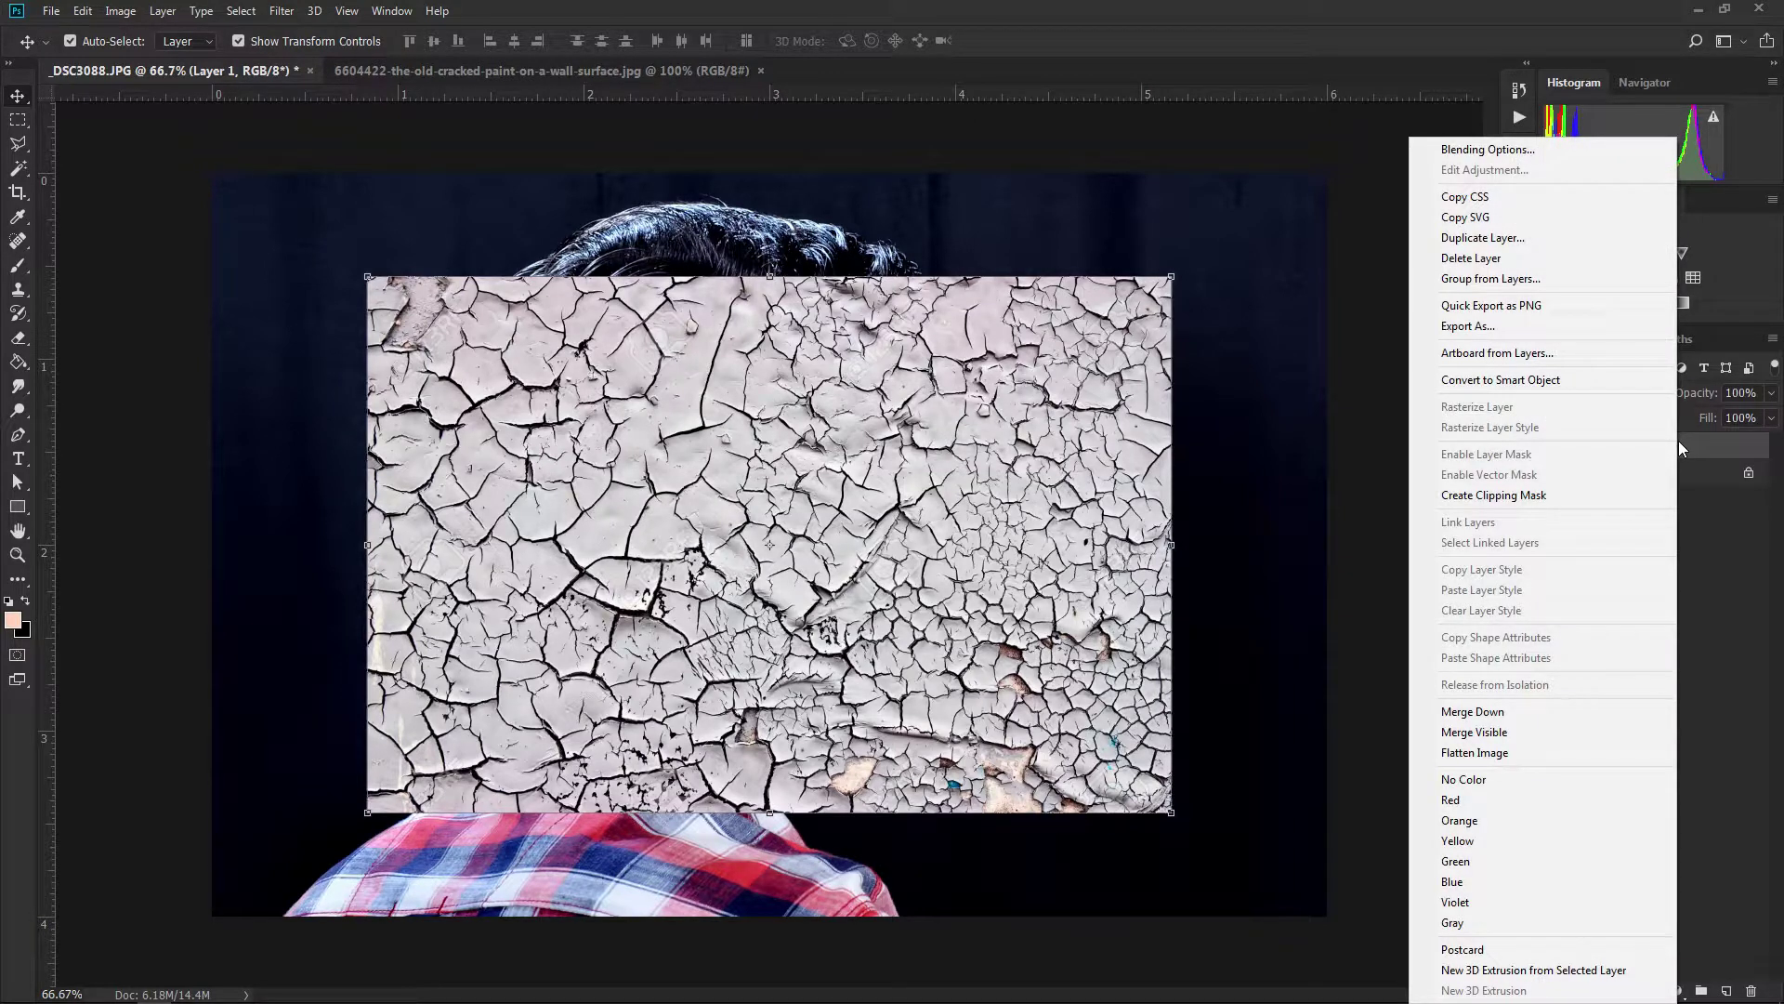
{"action": "left_click", "coordinate": [1529, 238]}
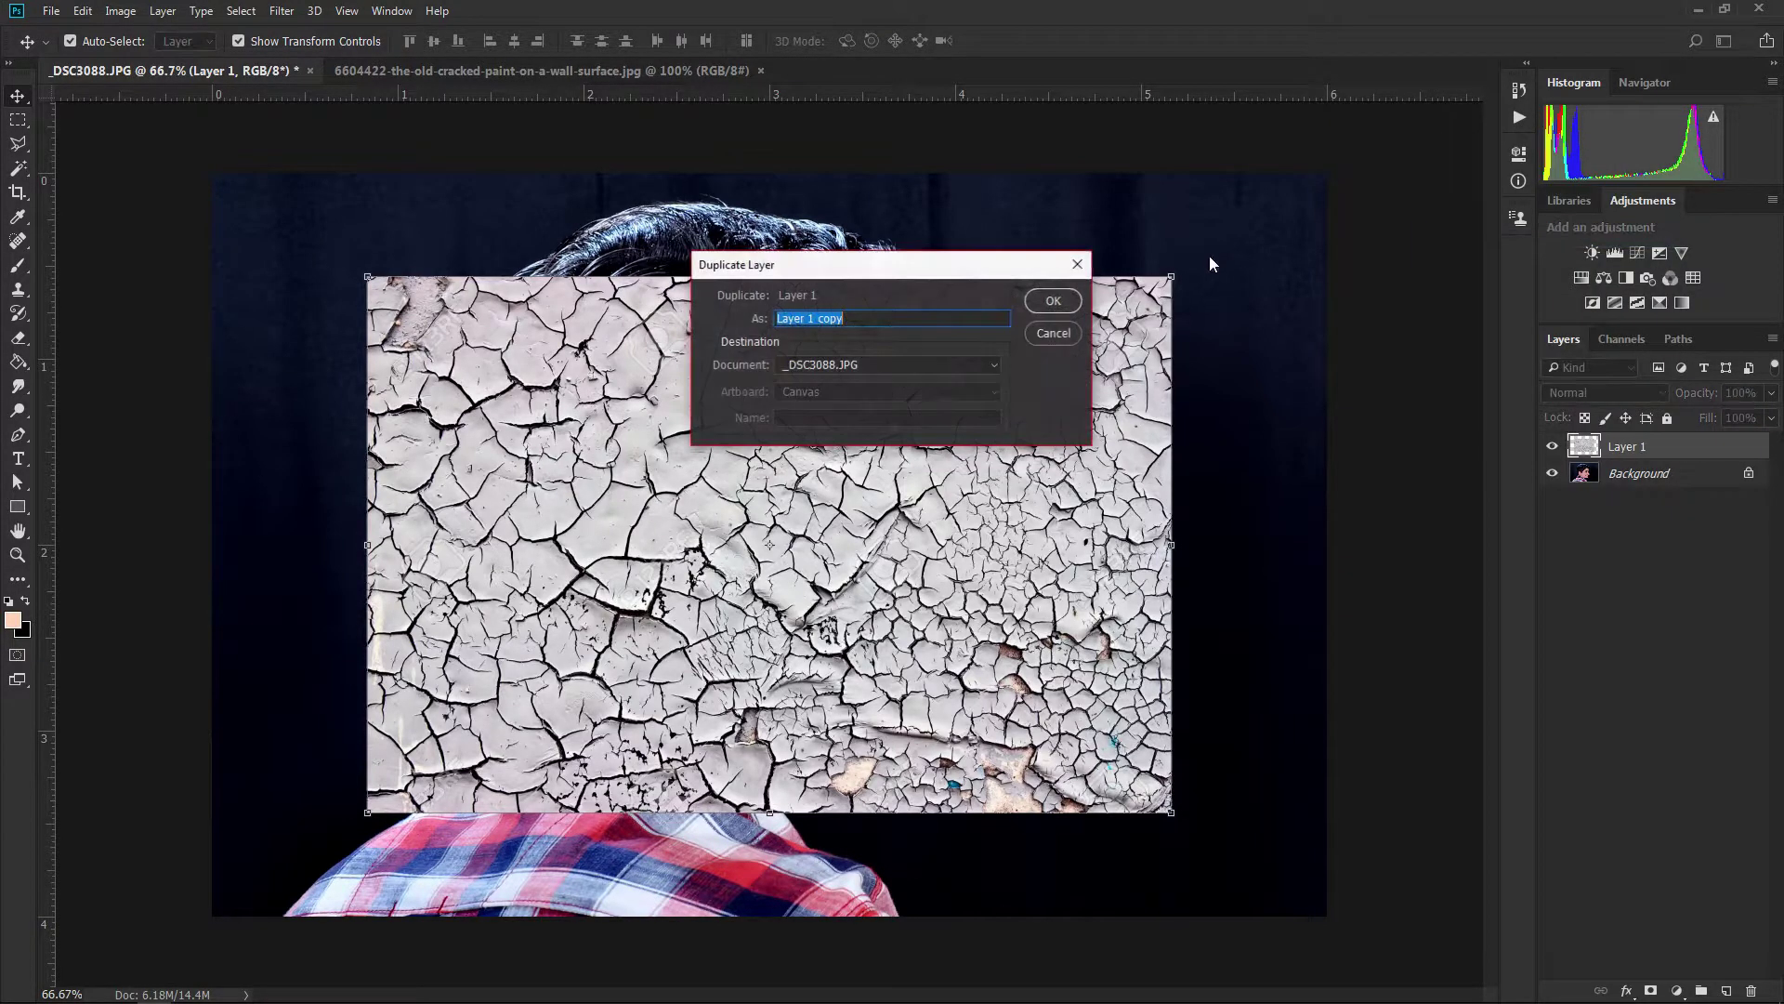
{"action": "left_click", "coordinate": [1051, 299]}
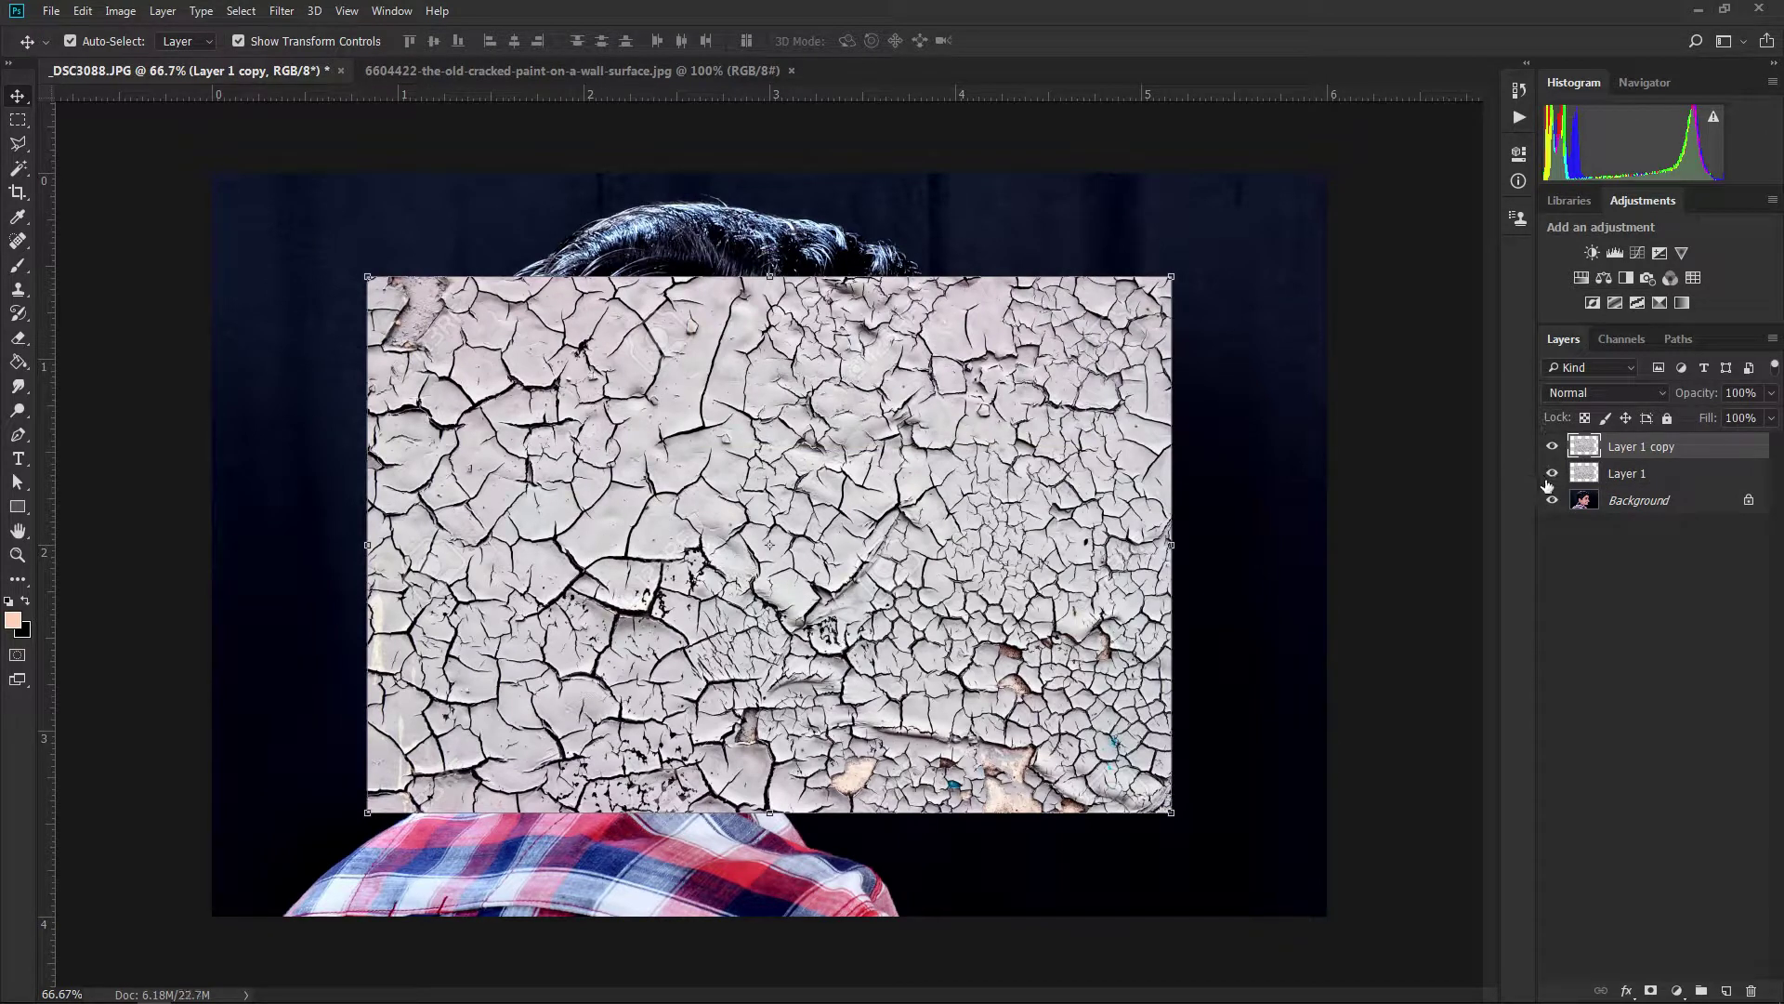
Unlock the Background layer, converting it to Layer 0.
{"action": "left_click", "coordinate": [1687, 506]}
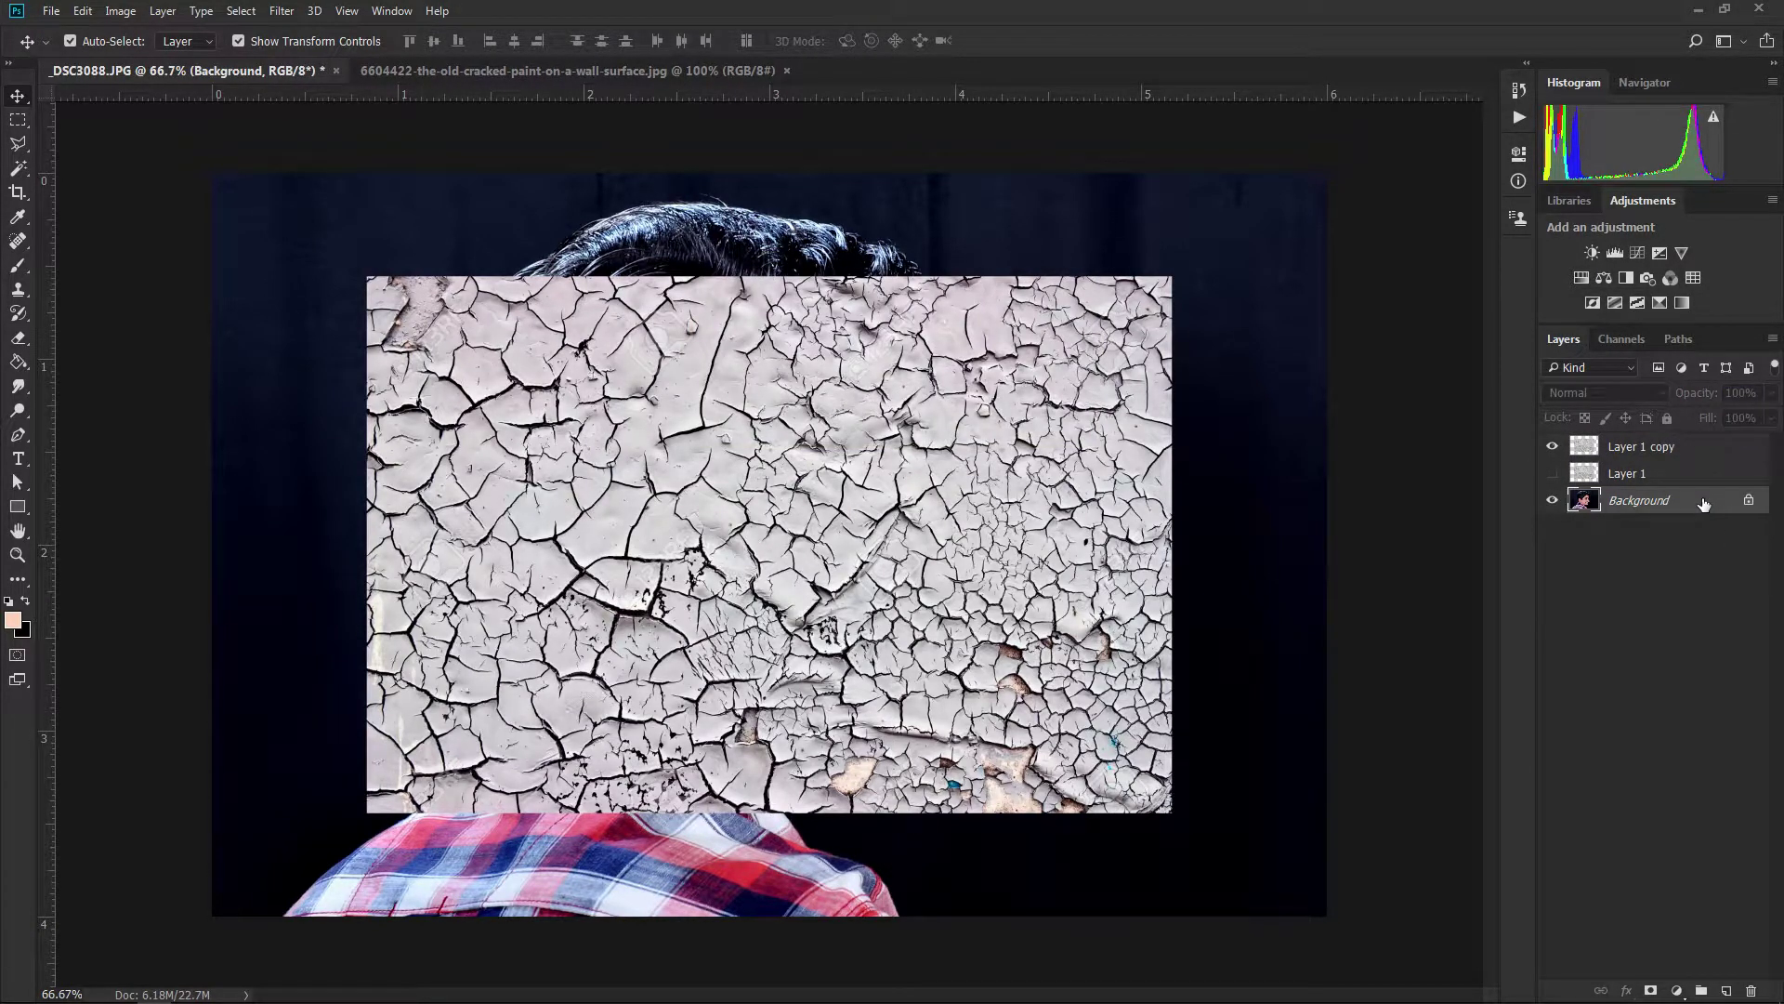
{"action": "double_click", "coordinate": [1703, 503]}
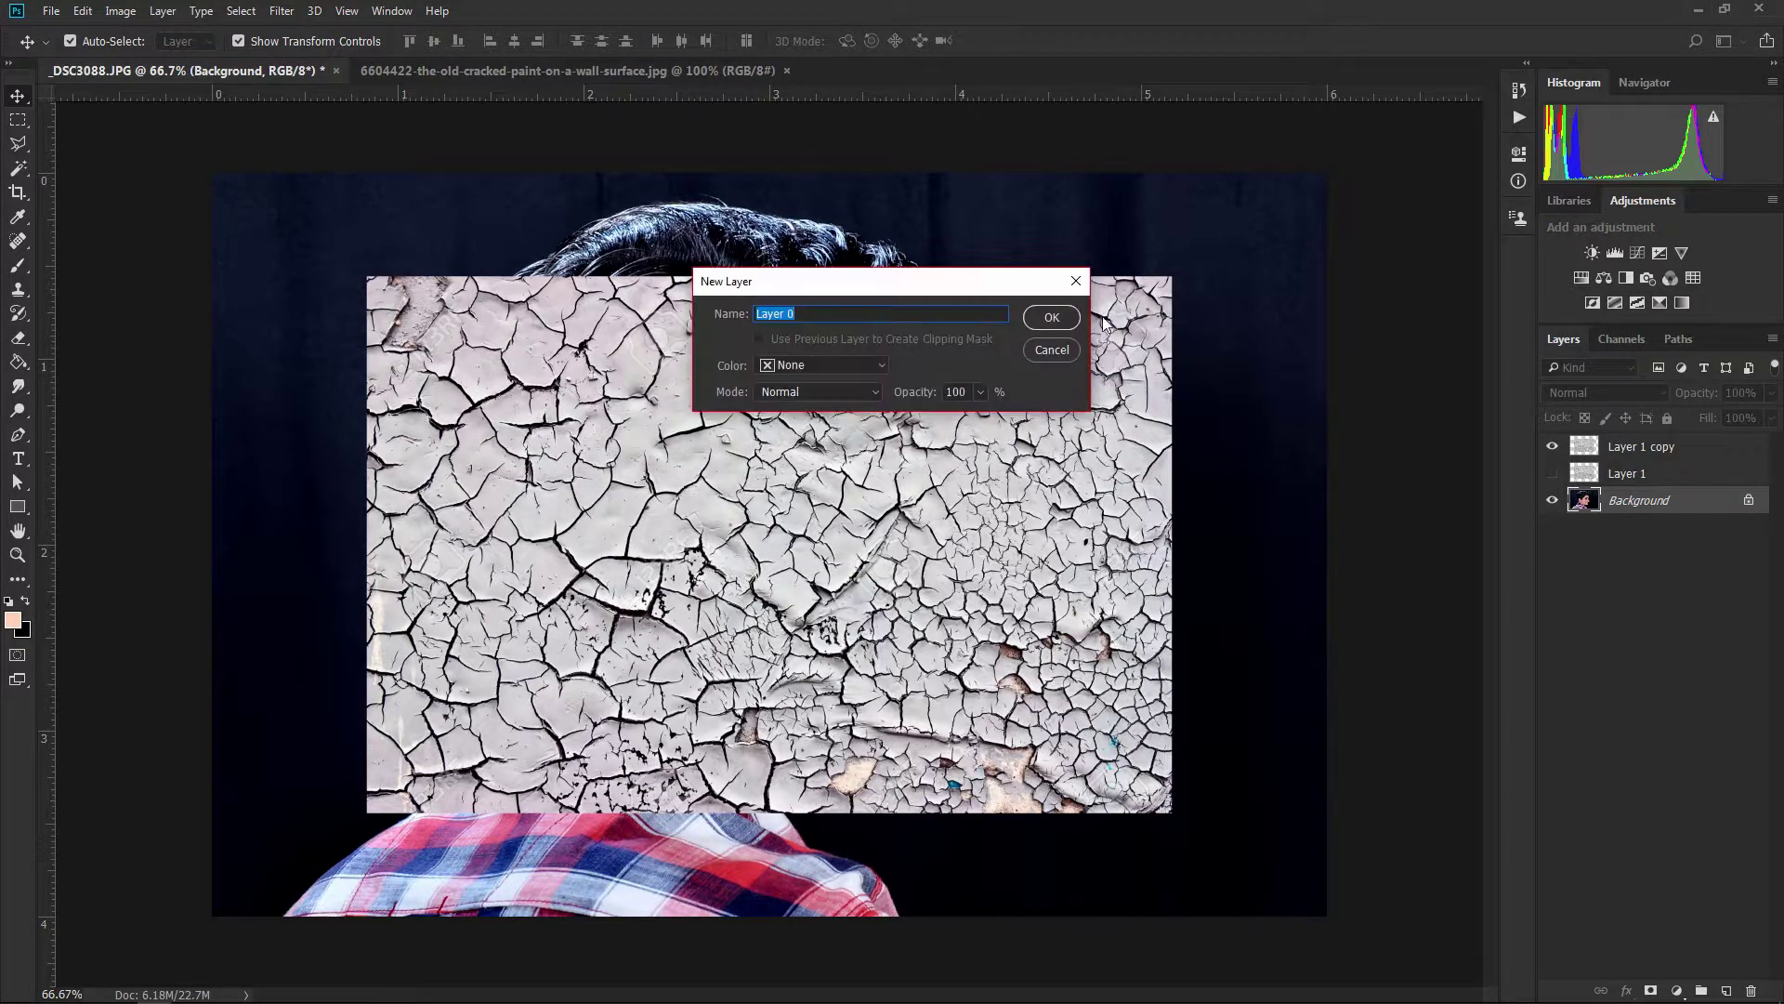
{"action": "left_click", "coordinate": [1051, 318]}
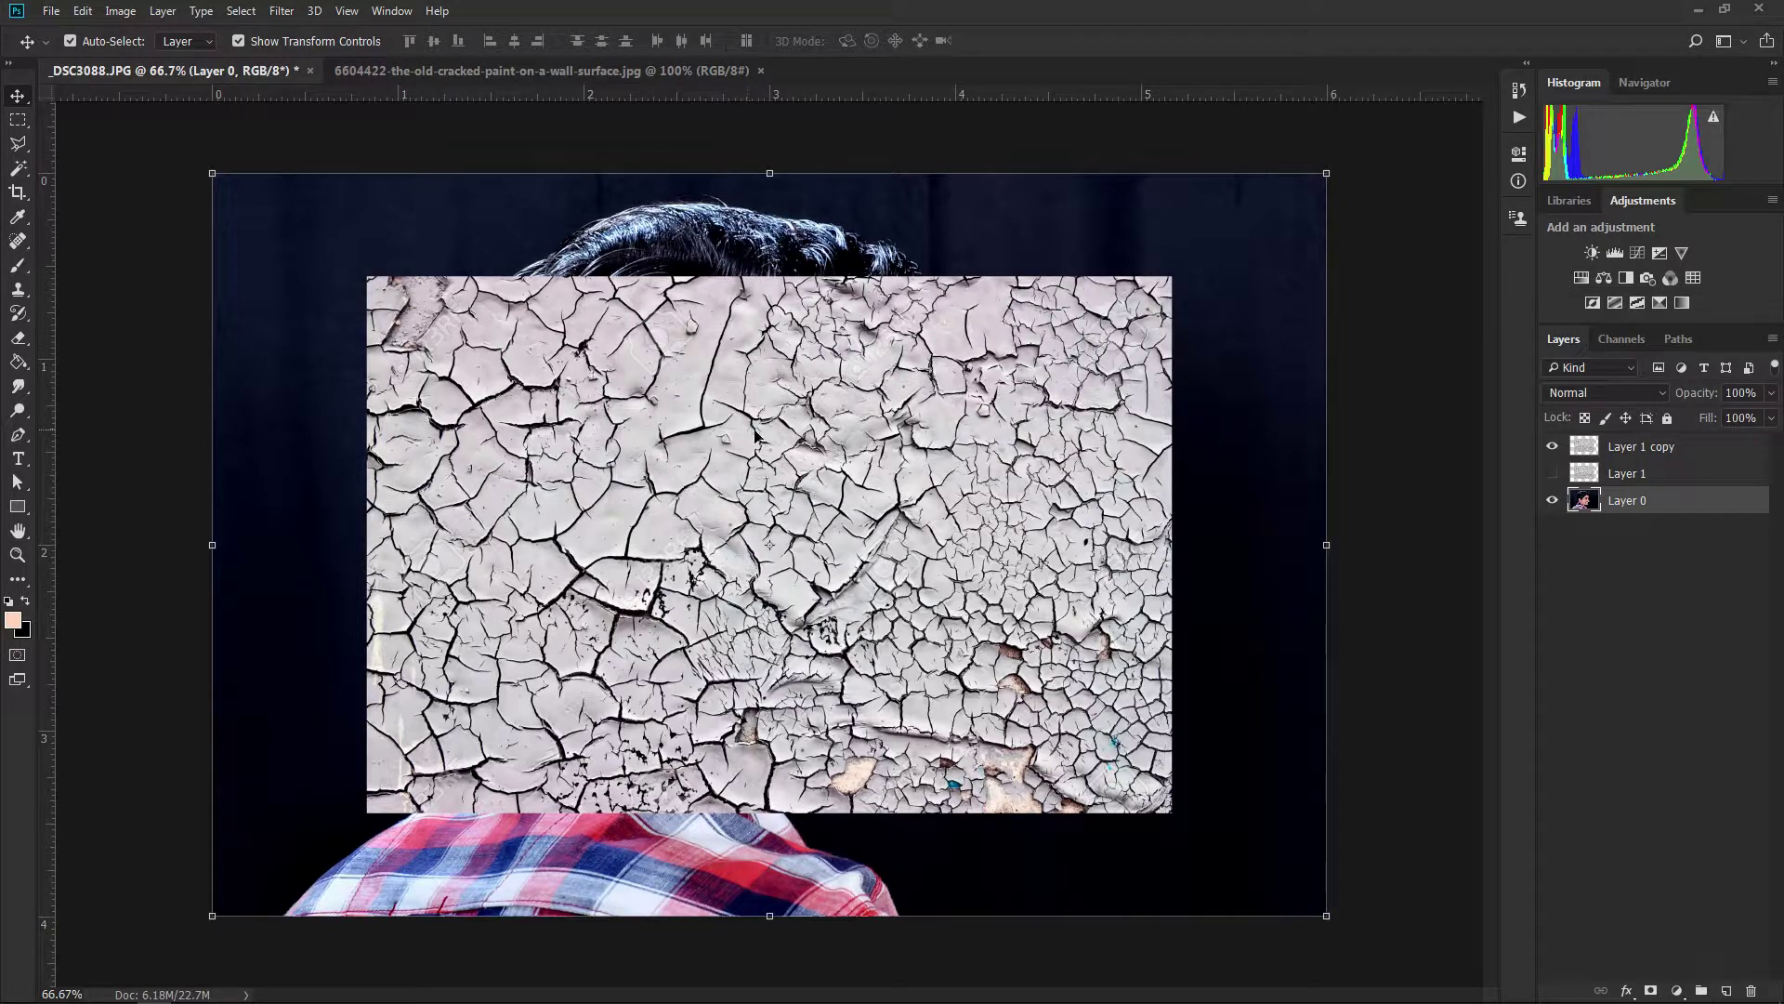
Nudge the texture copy over the portrait and lower its opacity to 20%.
{"action": "left_click", "coordinate": [770, 371]}
{"action": "mouse_move", "coordinate": [747, 406]}
{"action": "left_mouse_down"}
{"action": "mouse_move", "coordinate": [1022, 622]}
{"action": "mouse_move", "coordinate": [1335, 489]}
{"action": "mouse_move", "coordinate": [936, 403]}
{"action": "mouse_move", "coordinate": [783, 437]}
{"action": "mouse_move", "coordinate": [706, 432]}
{"action": "left_mouse_up"}
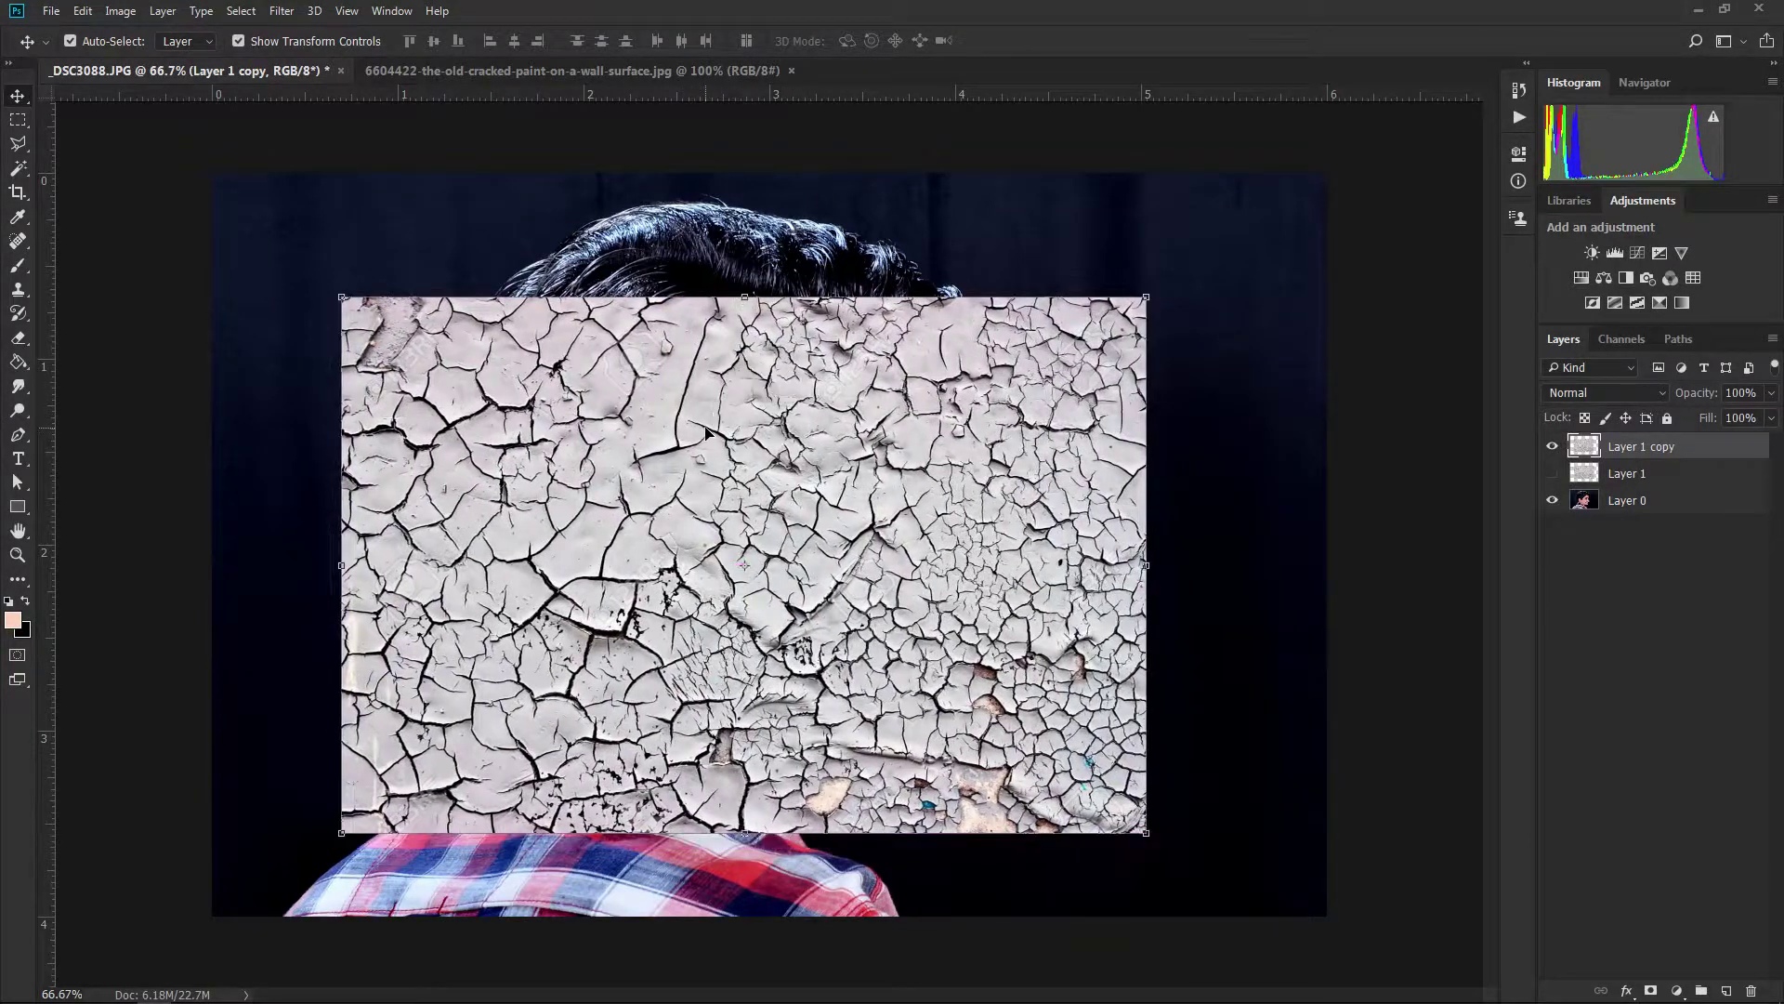
{"action": "key", "text": "ctrl+t"}
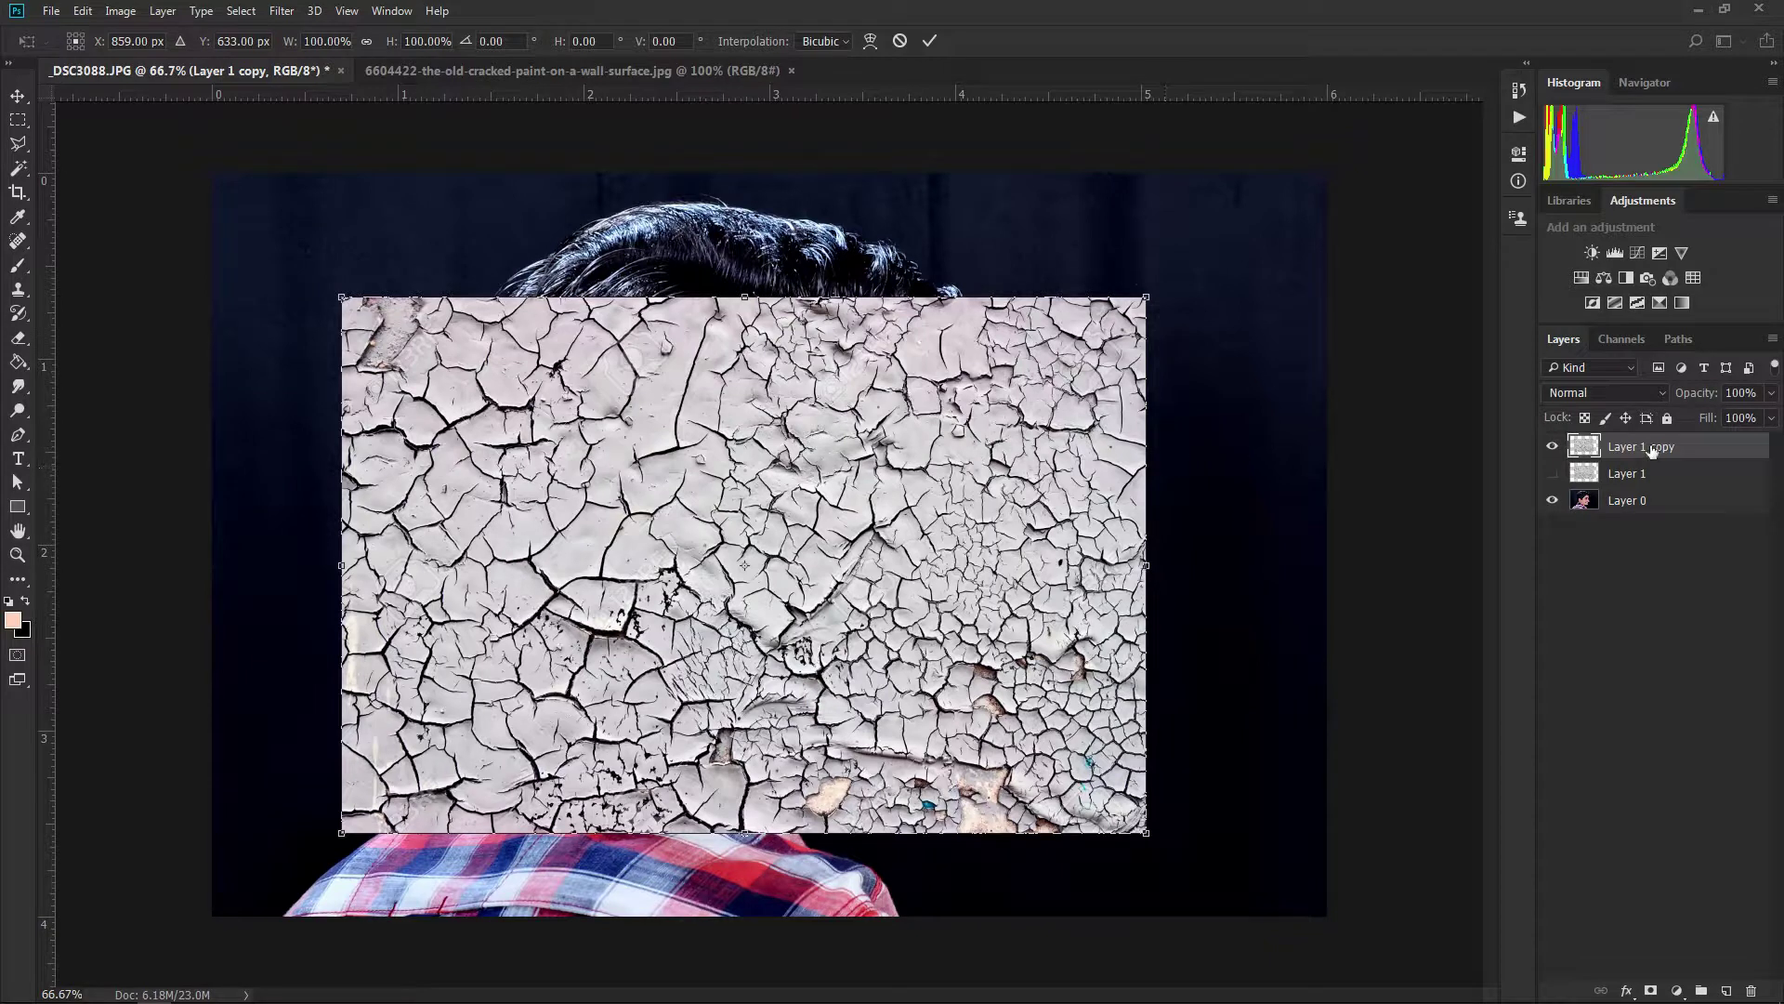
{"action": "left_click_drag", "start_coordinate": [1702, 396], "coordinate": [1180, 587]}
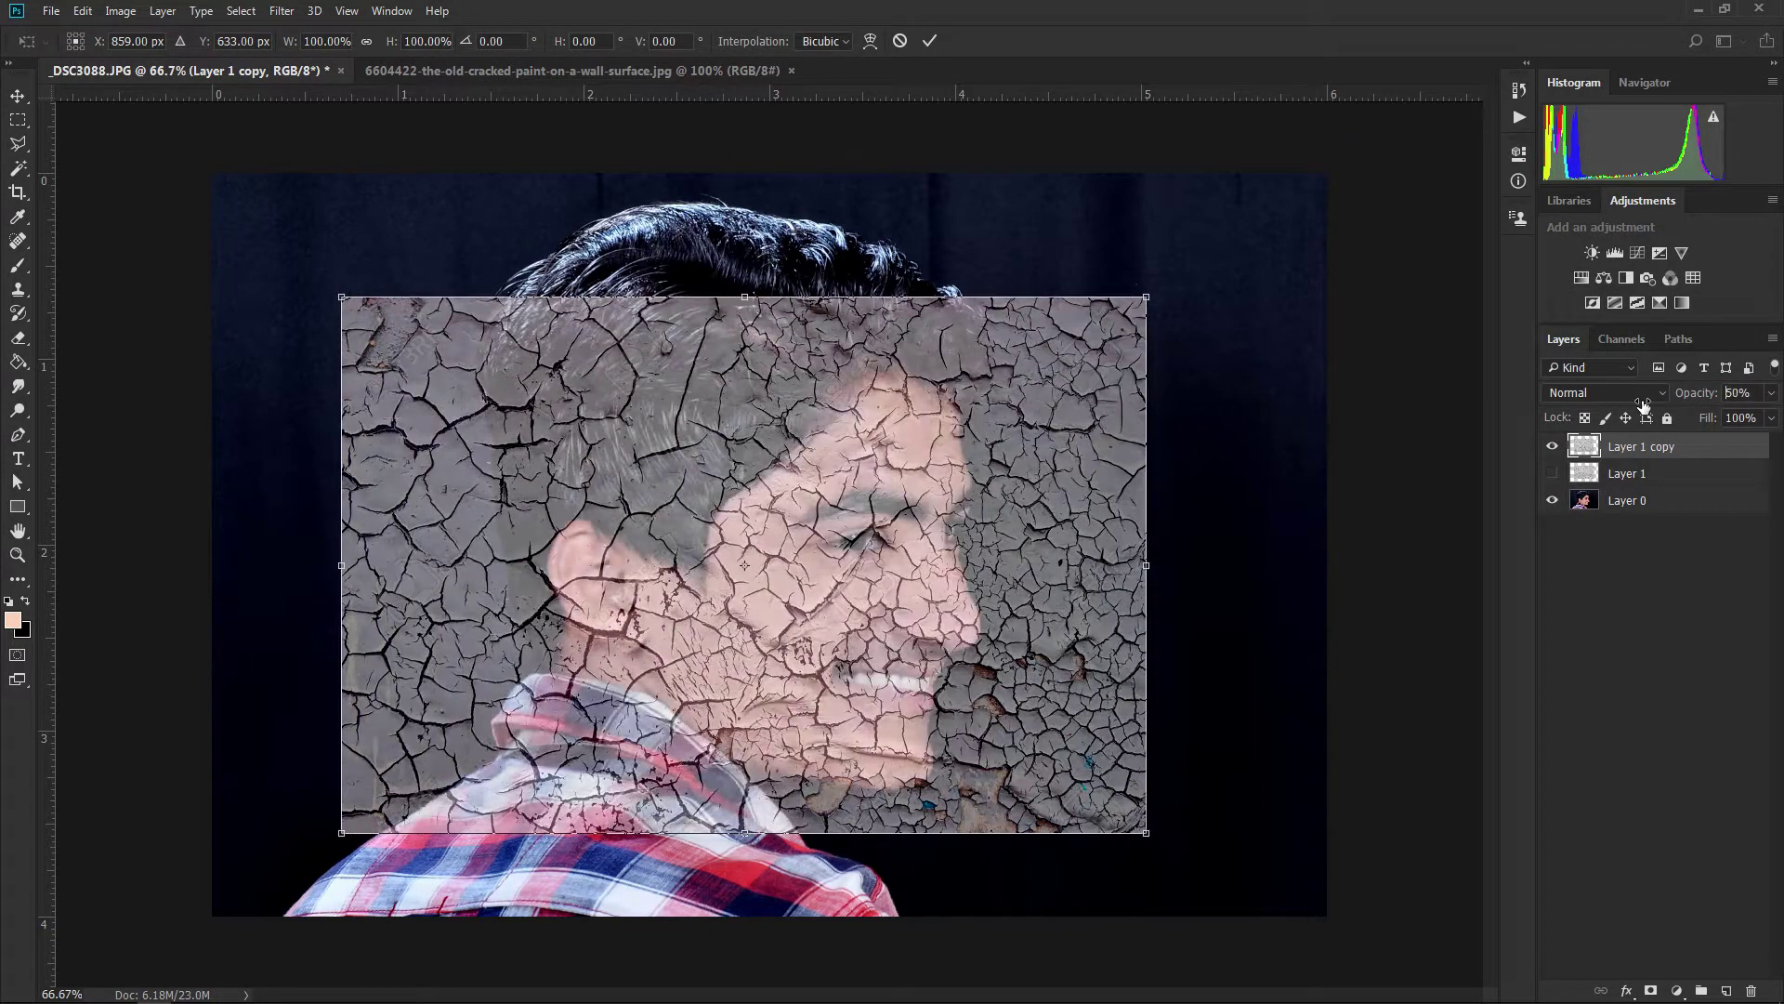
Rotate the texture copy to about -54° and scale it to roughly 91% × 89% over the face.
{"action": "left_click_drag", "start_coordinate": [1266, 498], "coordinate": [1156, 303]}
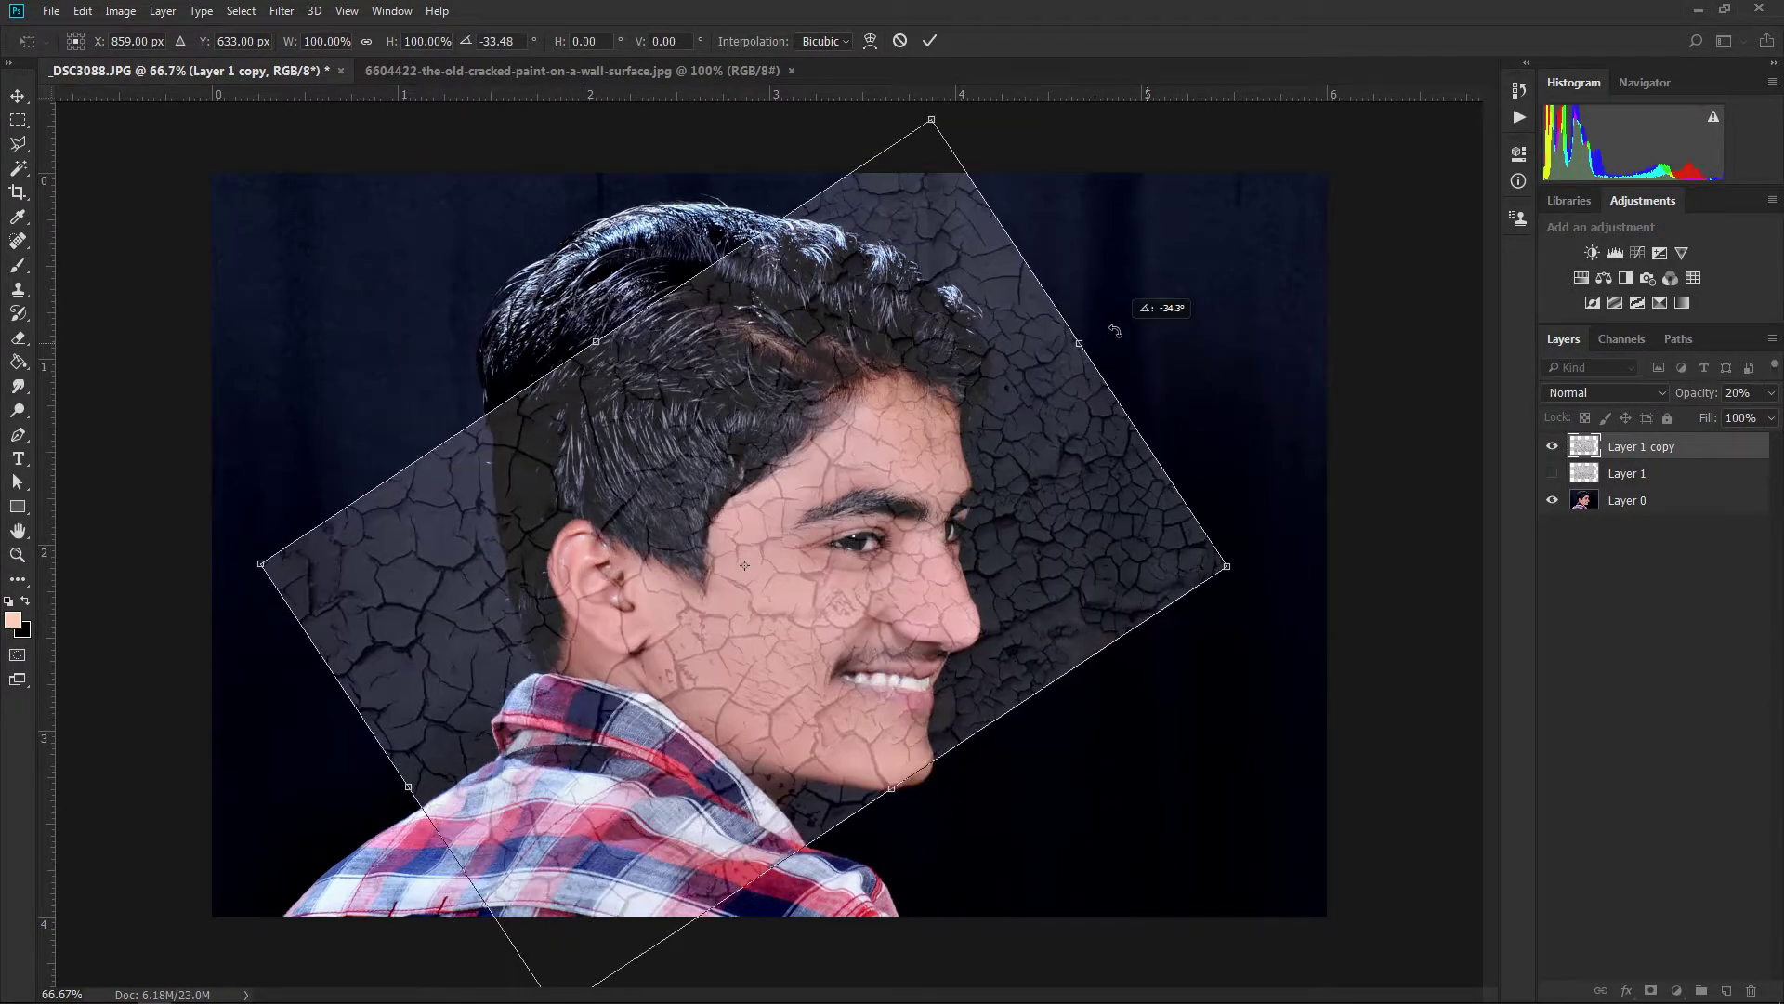
{"action": "left_click_drag", "start_coordinate": [744, 572], "coordinate": [770, 588]}
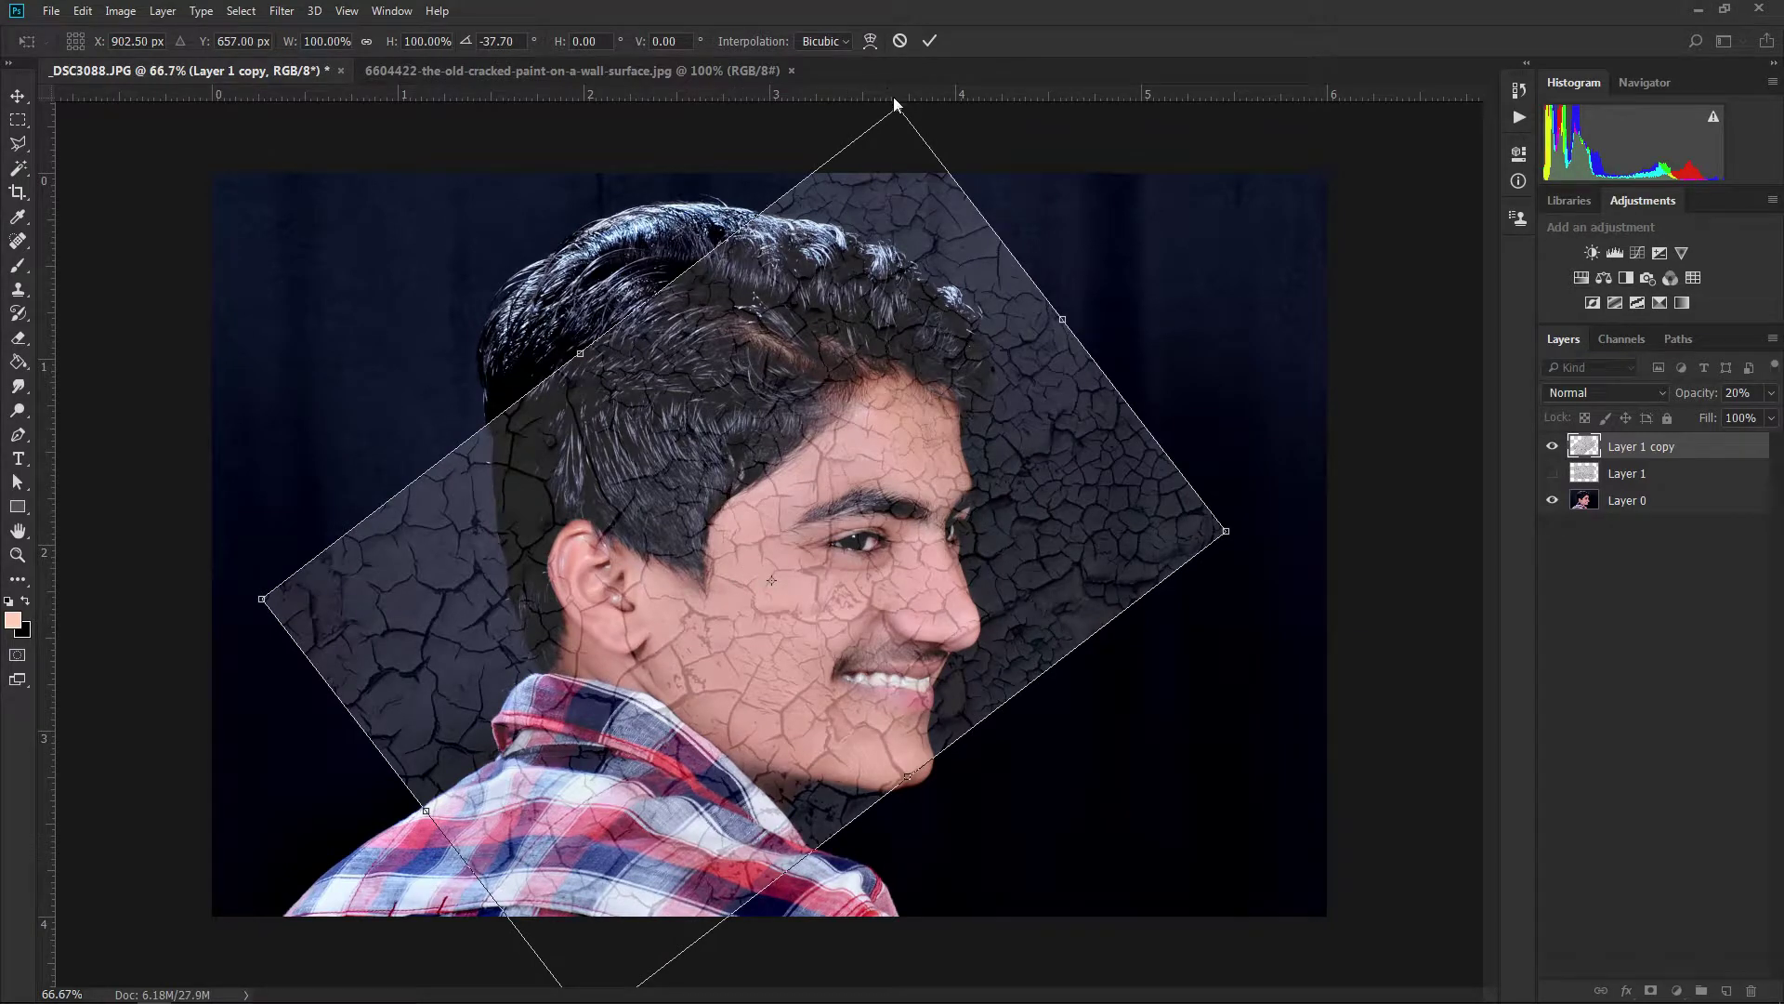
{"action": "left_click_drag", "start_coordinate": [898, 107], "coordinate": [894, 200]}
{"action": "mouse_move", "coordinate": [1201, 641]}
{"action": "left_mouse_down"}
{"action": "mouse_move", "coordinate": [1192, 660]}
{"action": "mouse_move", "coordinate": [1199, 632]}
{"action": "left_mouse_up"}
{"action": "left_click_drag", "start_coordinate": [756, 639], "coordinate": [764, 648]}
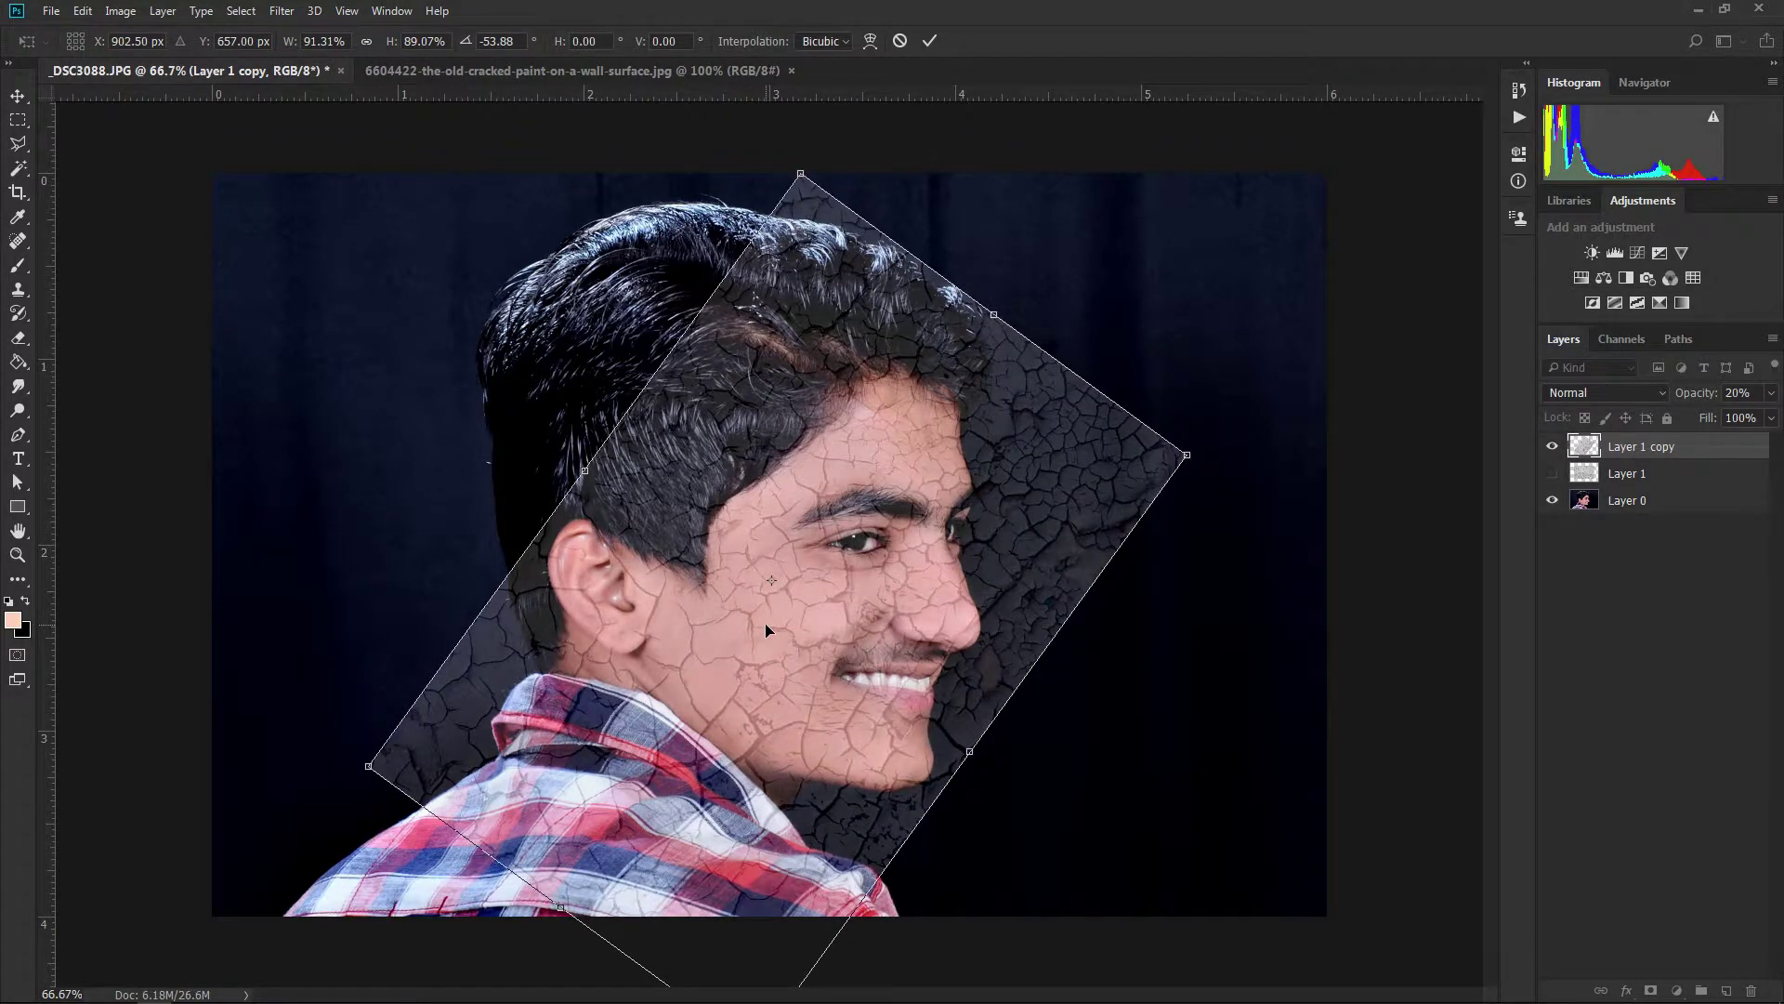
{"action": "scroll", "coordinate": [766, 630], "scroll_direction": "up", "scroll_amount": 2}
{"action": "scroll", "coordinate": [781, 636], "scroll_direction": "up", "scroll_amount": 1}
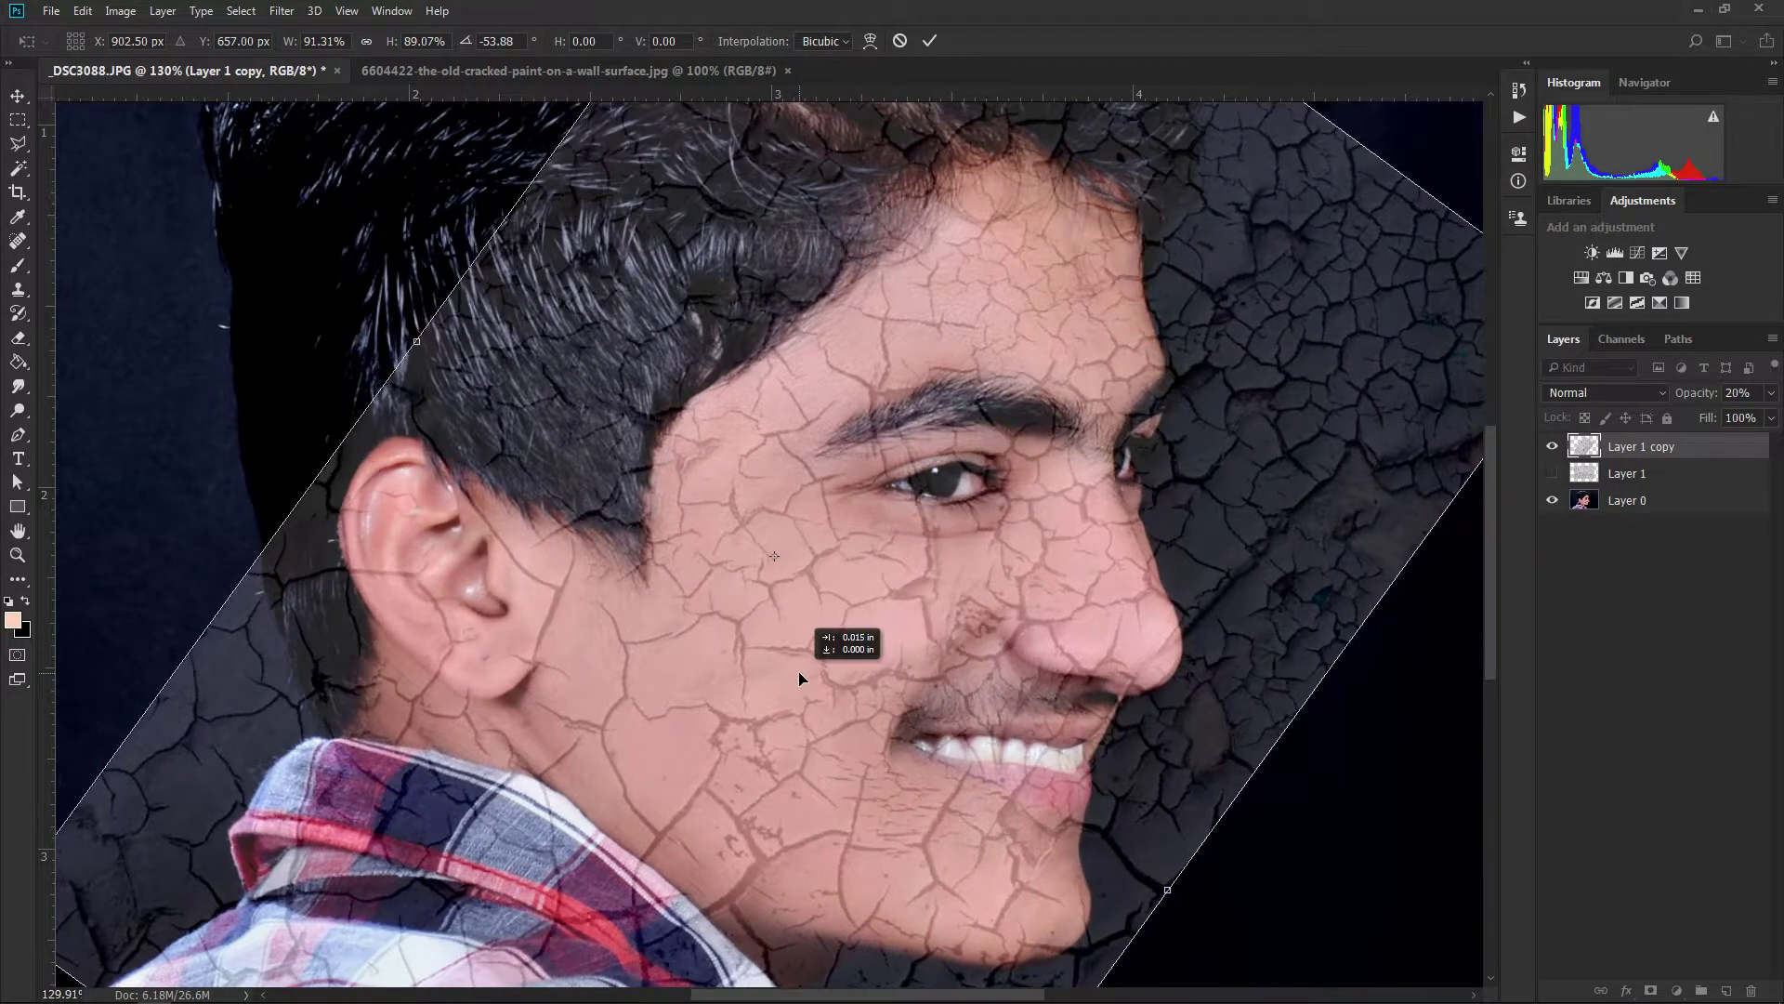
{"action": "scroll", "coordinate": [796, 676], "scroll_direction": "down", "scroll_amount": 1}
{"action": "scroll", "coordinate": [790, 651], "scroll_direction": "down", "scroll_amount": 2}
{"action": "scroll", "coordinate": [787, 449], "scroll_direction": "up", "scroll_amount": 1}
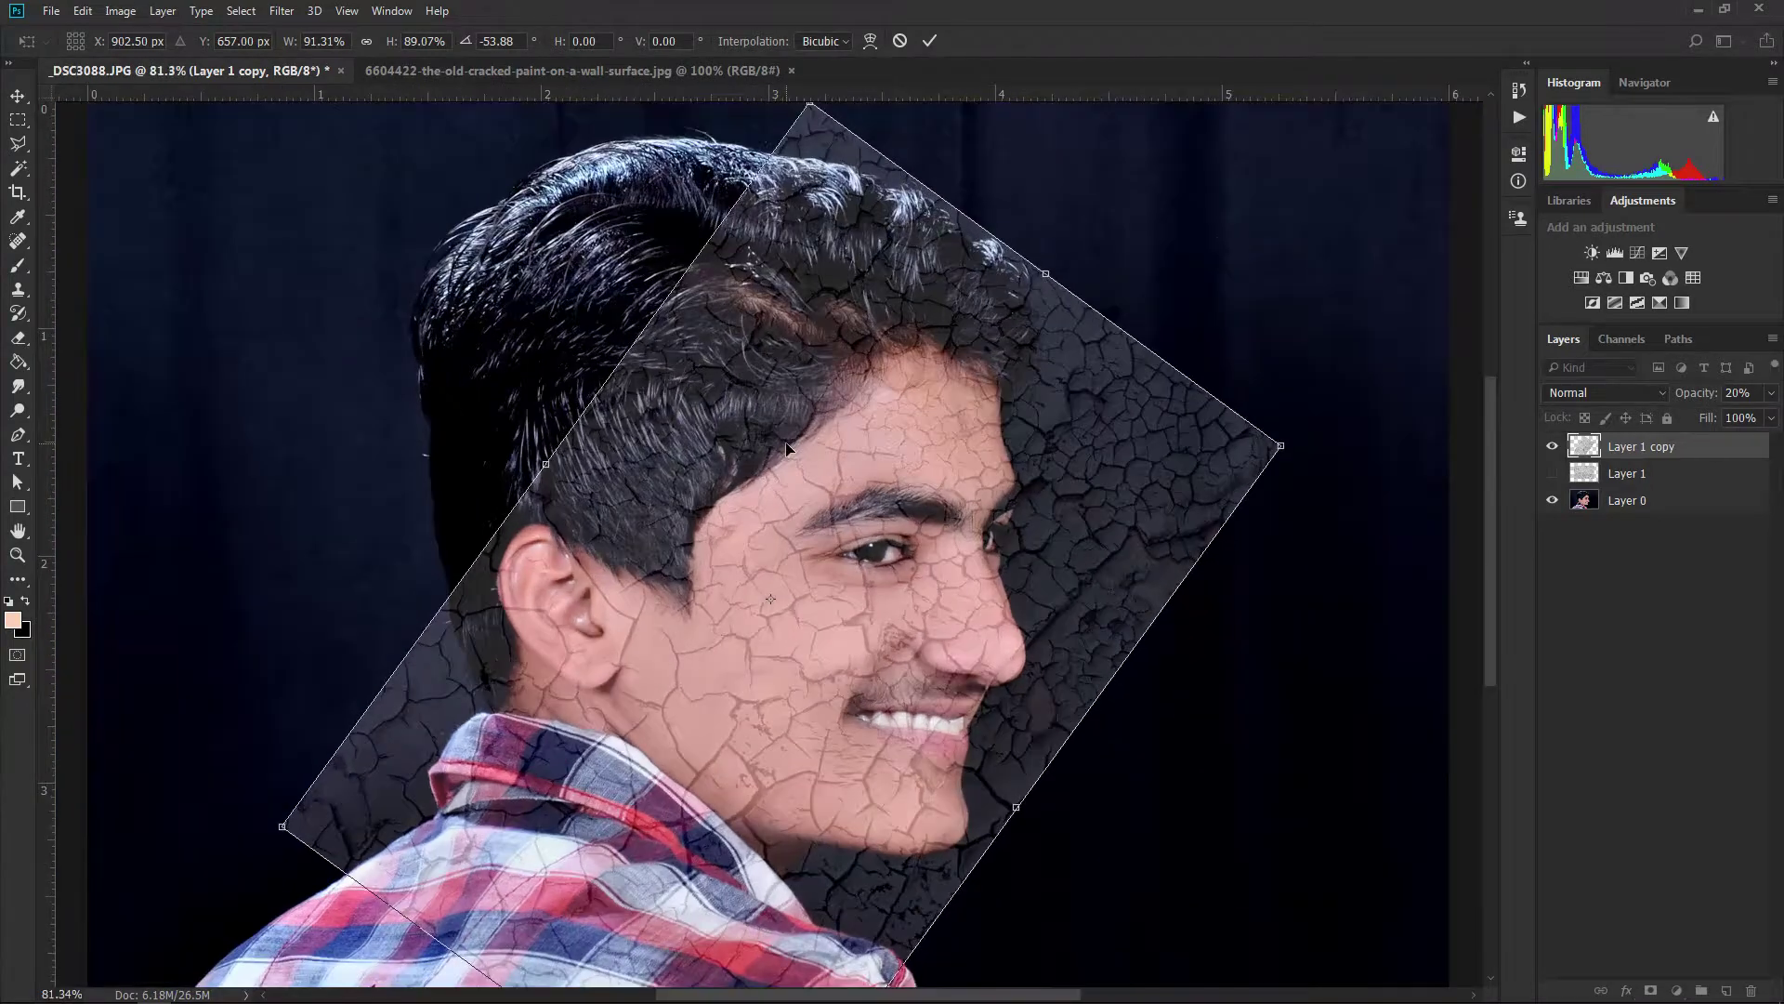
{"action": "scroll", "coordinate": [783, 448], "scroll_direction": "down", "scroll_amount": 1}
Switch the transform to Warp and bend the texture's top and side edges over the hair and head.
{"action": "right_click", "coordinate": [827, 331]}
{"action": "left_click", "coordinate": [896, 473]}
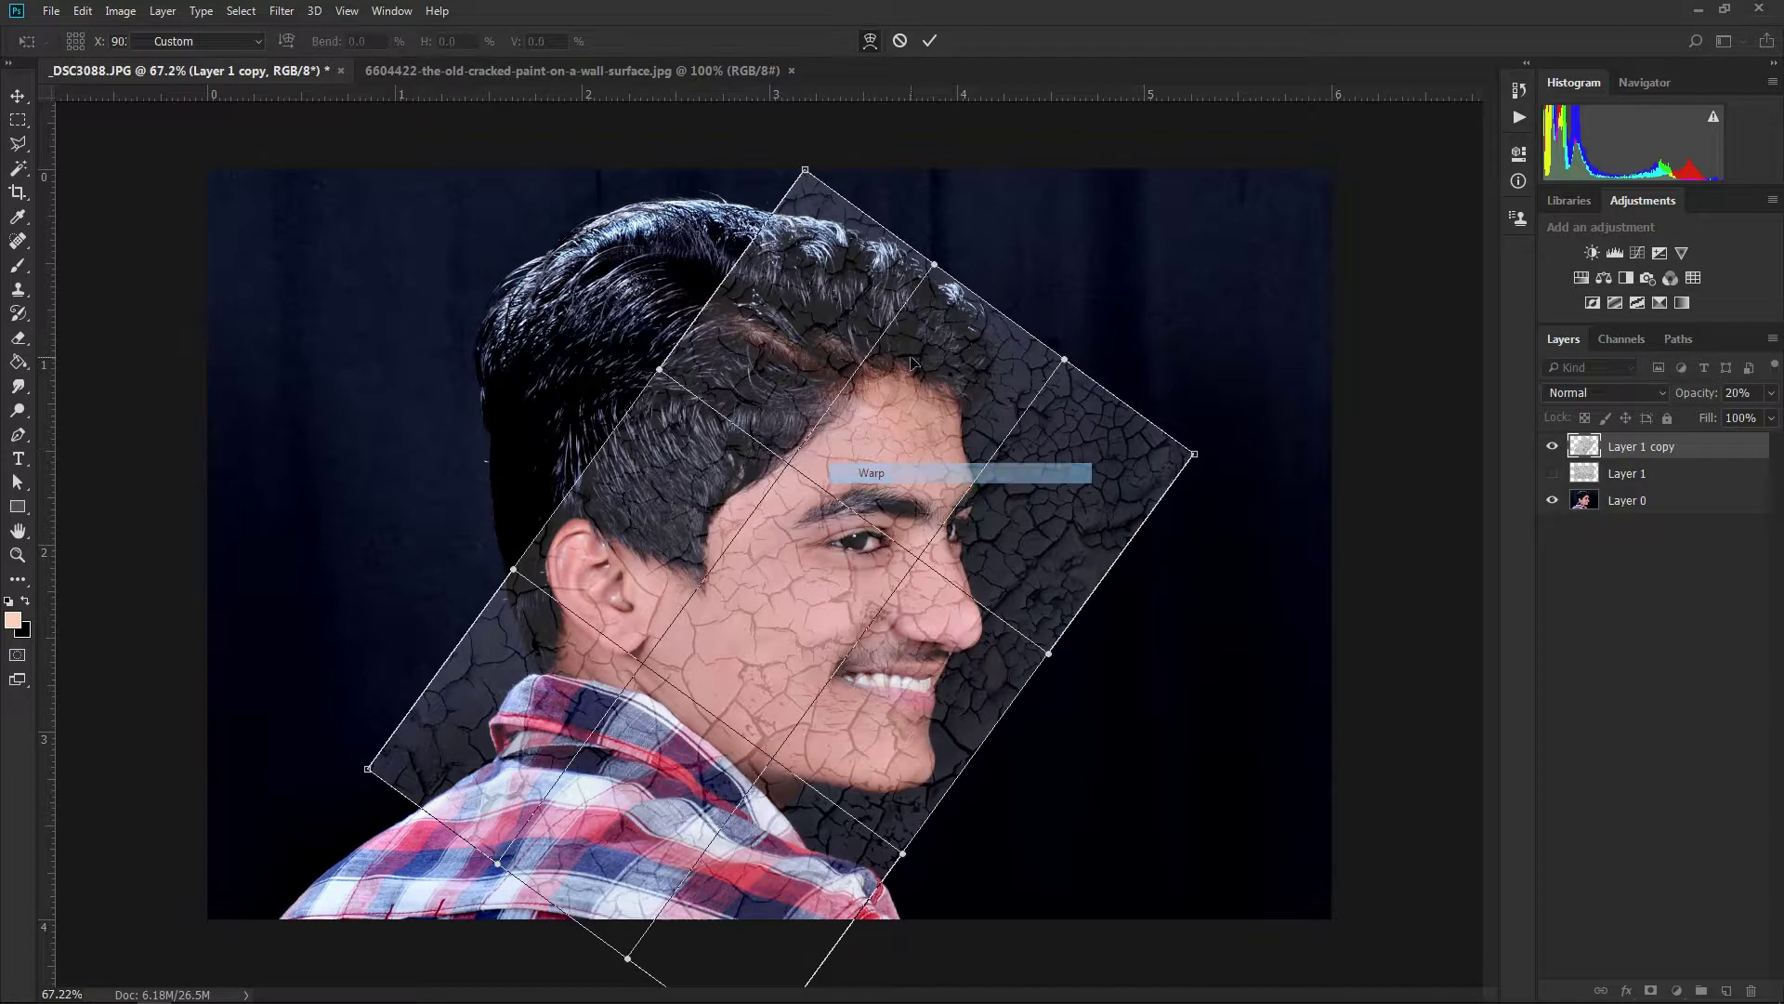
{"action": "left_click_drag", "start_coordinate": [806, 171], "coordinate": [853, 310]}
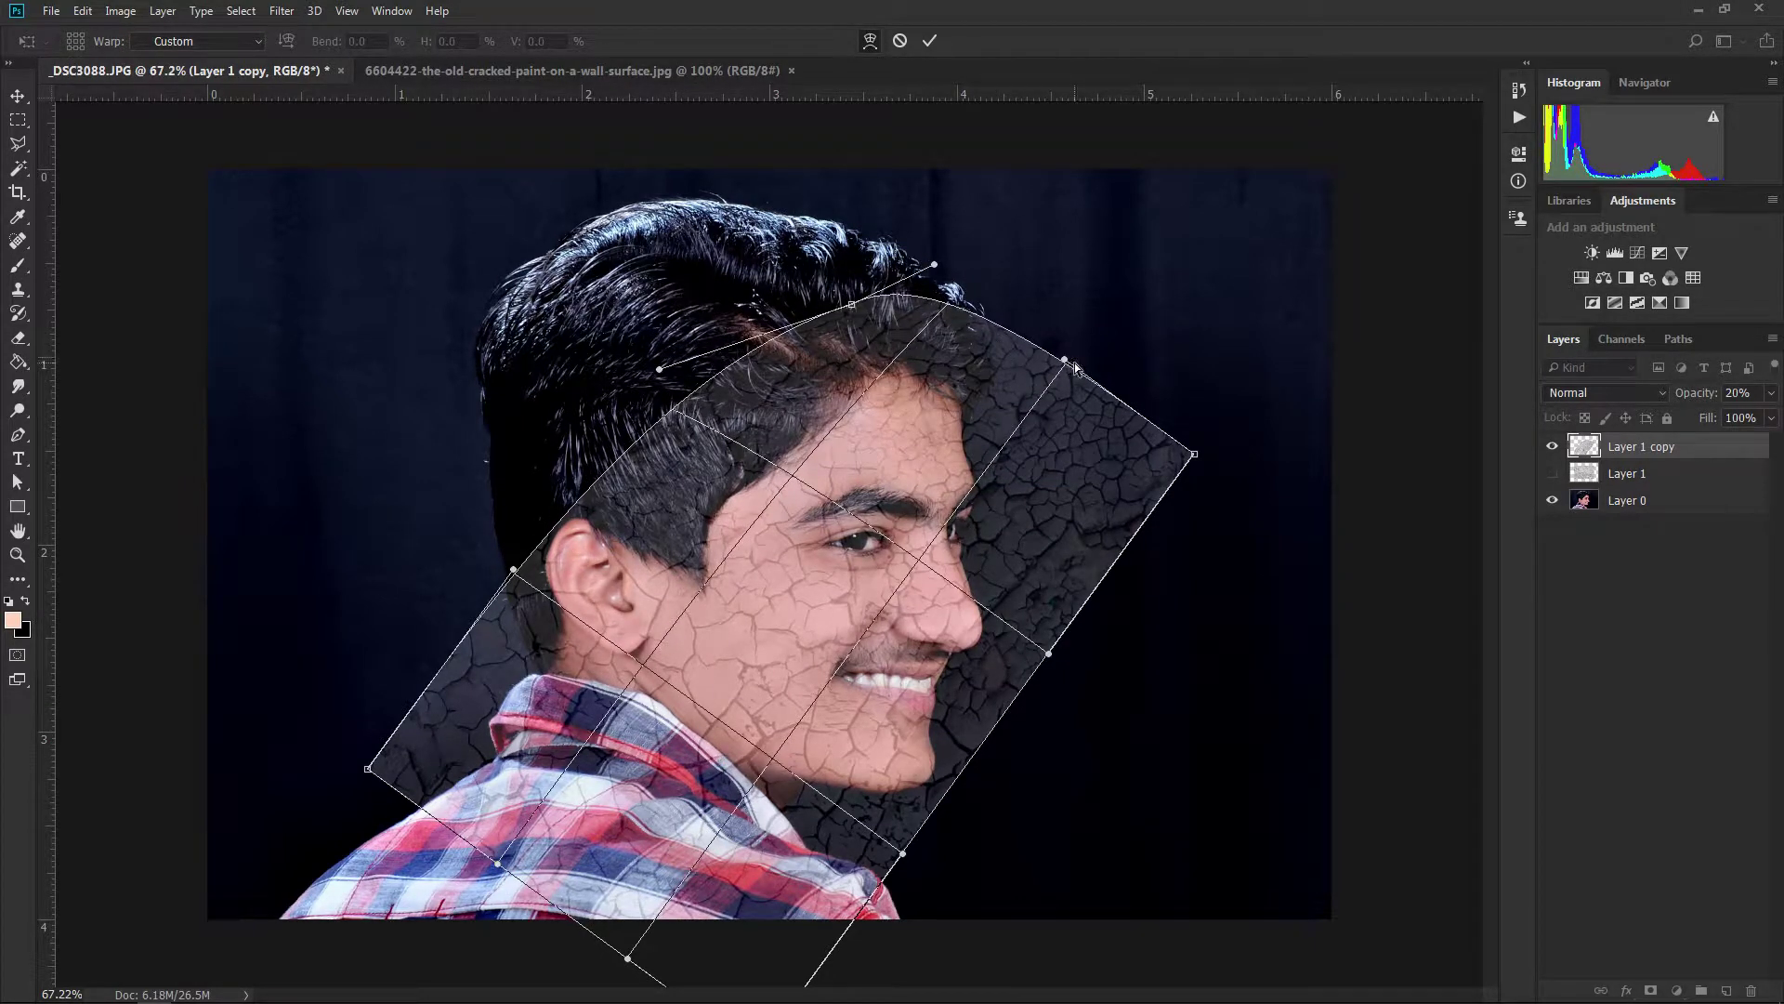
{"action": "left_click_drag", "start_coordinate": [1065, 360], "coordinate": [1013, 438]}
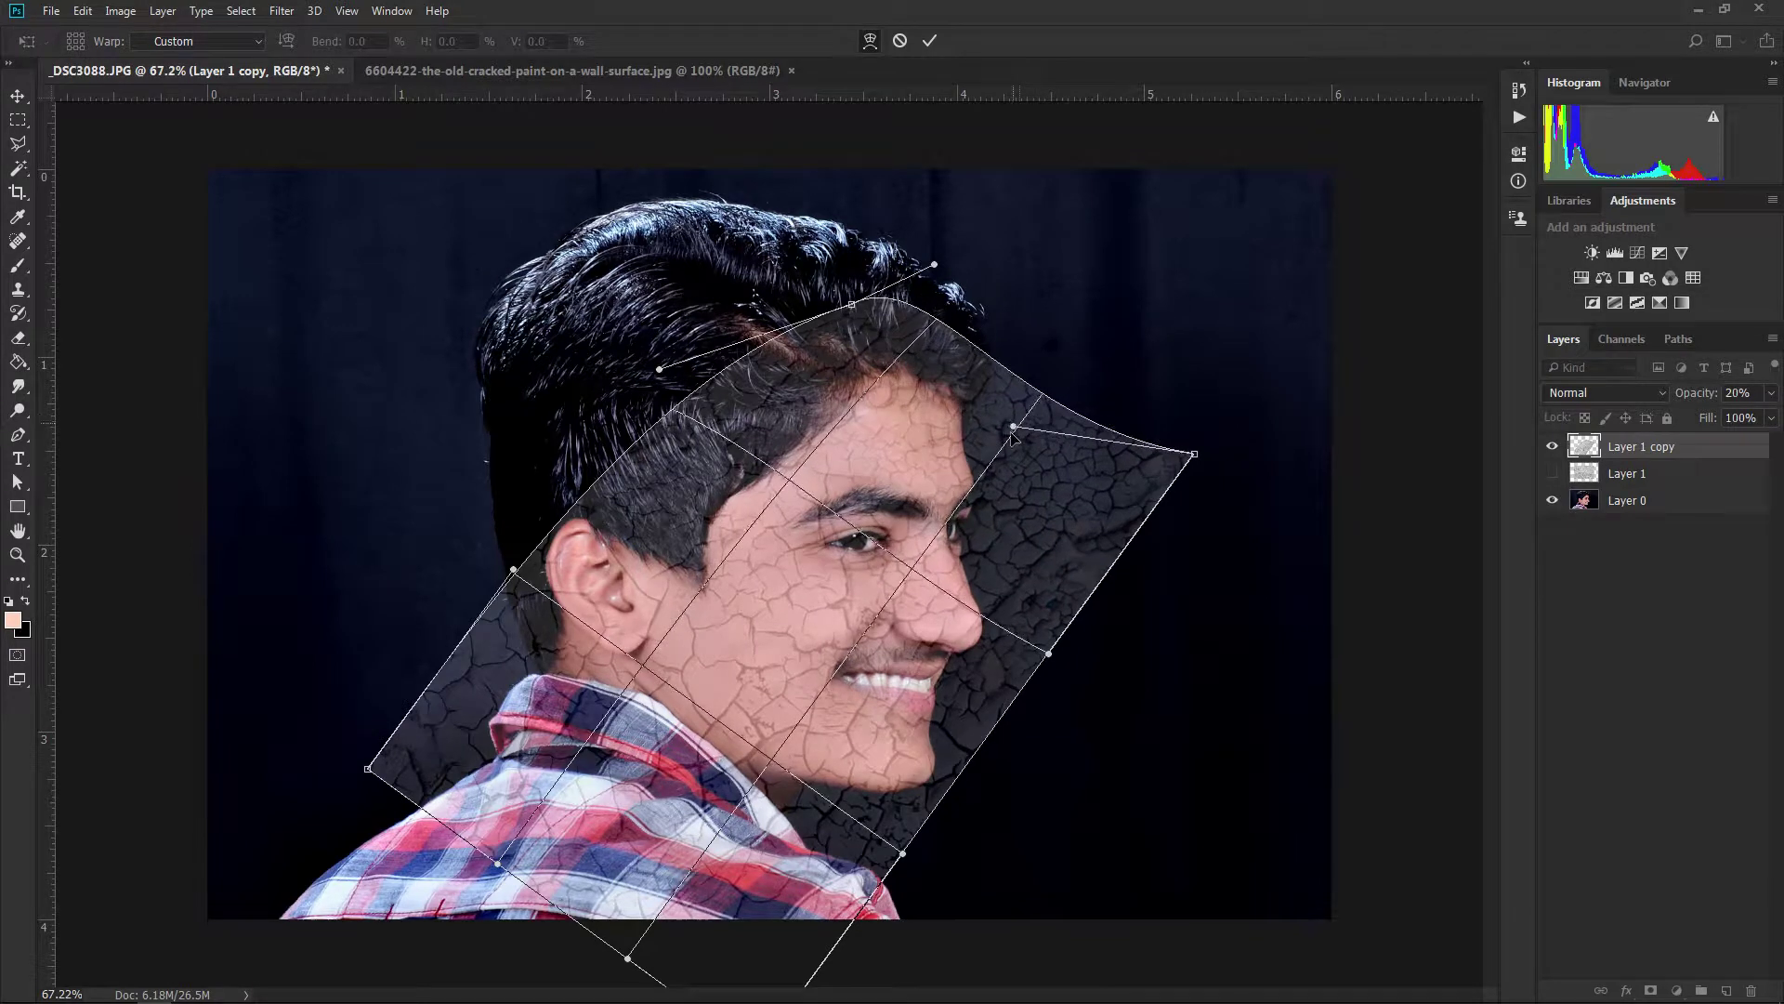
{"action": "mouse_move", "coordinate": [849, 310]}
{"action": "left_mouse_down"}
{"action": "mouse_move", "coordinate": [848, 357]}
{"action": "mouse_move", "coordinate": [916, 347]}
{"action": "left_mouse_up"}
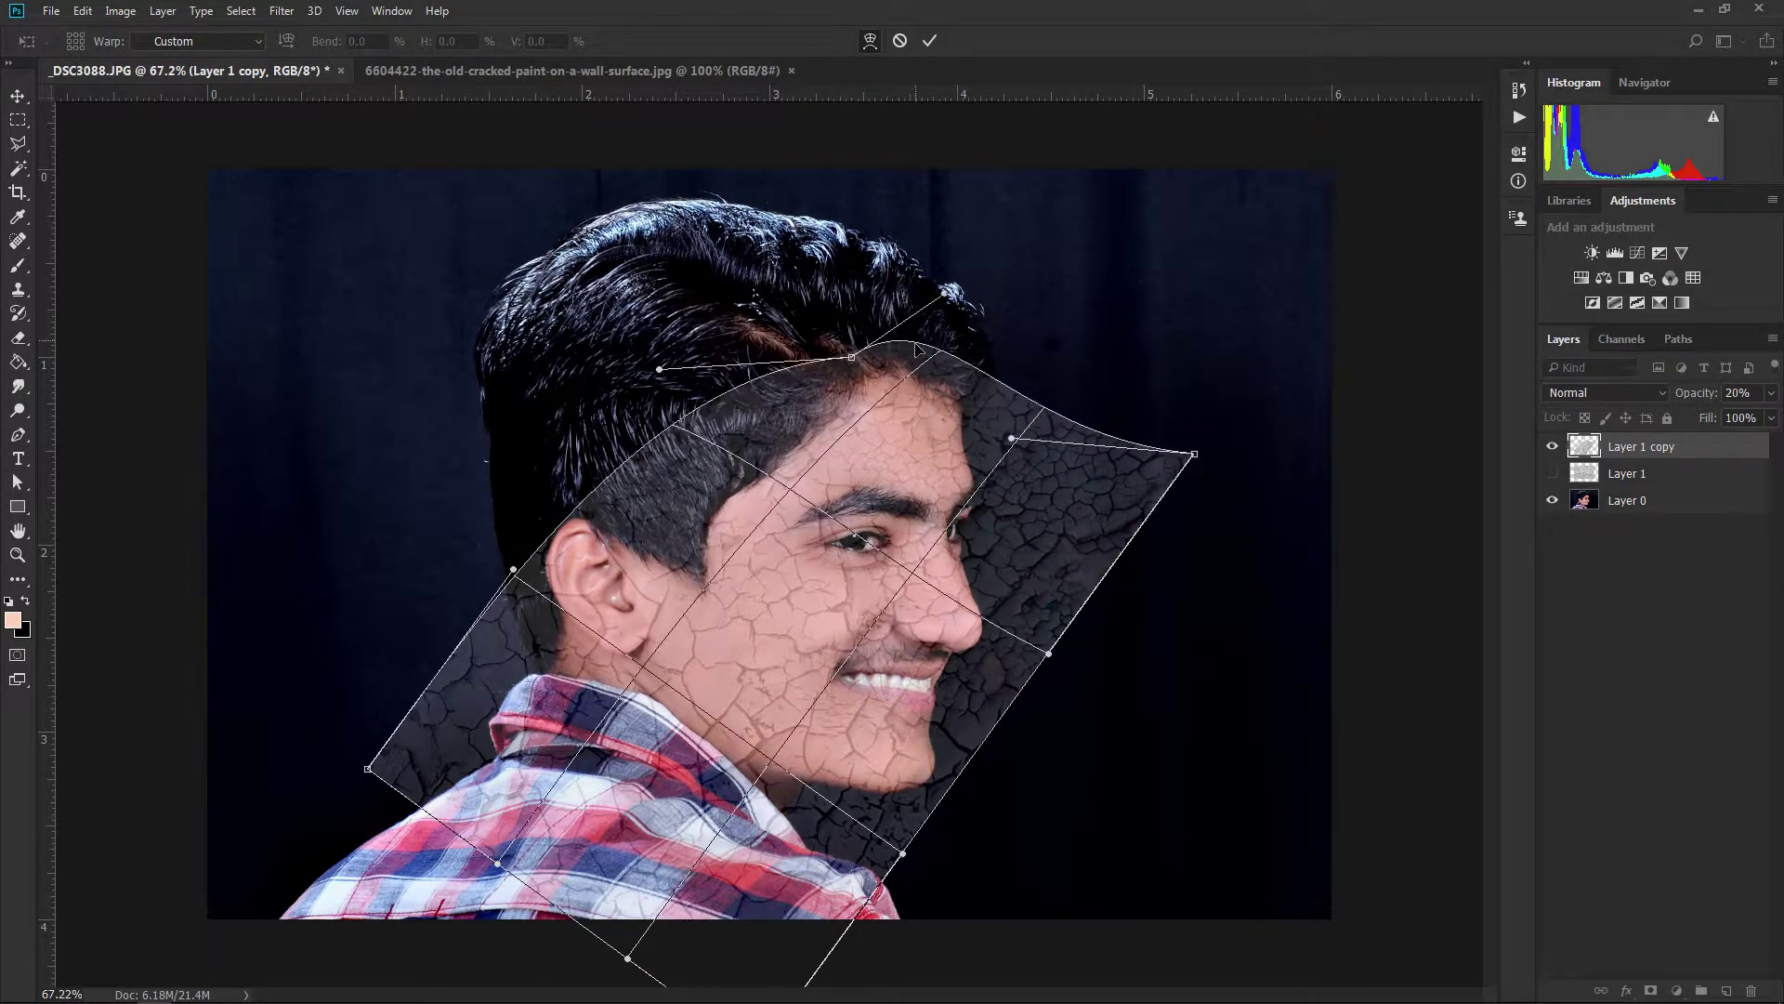
{"action": "left_click_drag", "start_coordinate": [653, 462], "coordinate": [665, 497]}
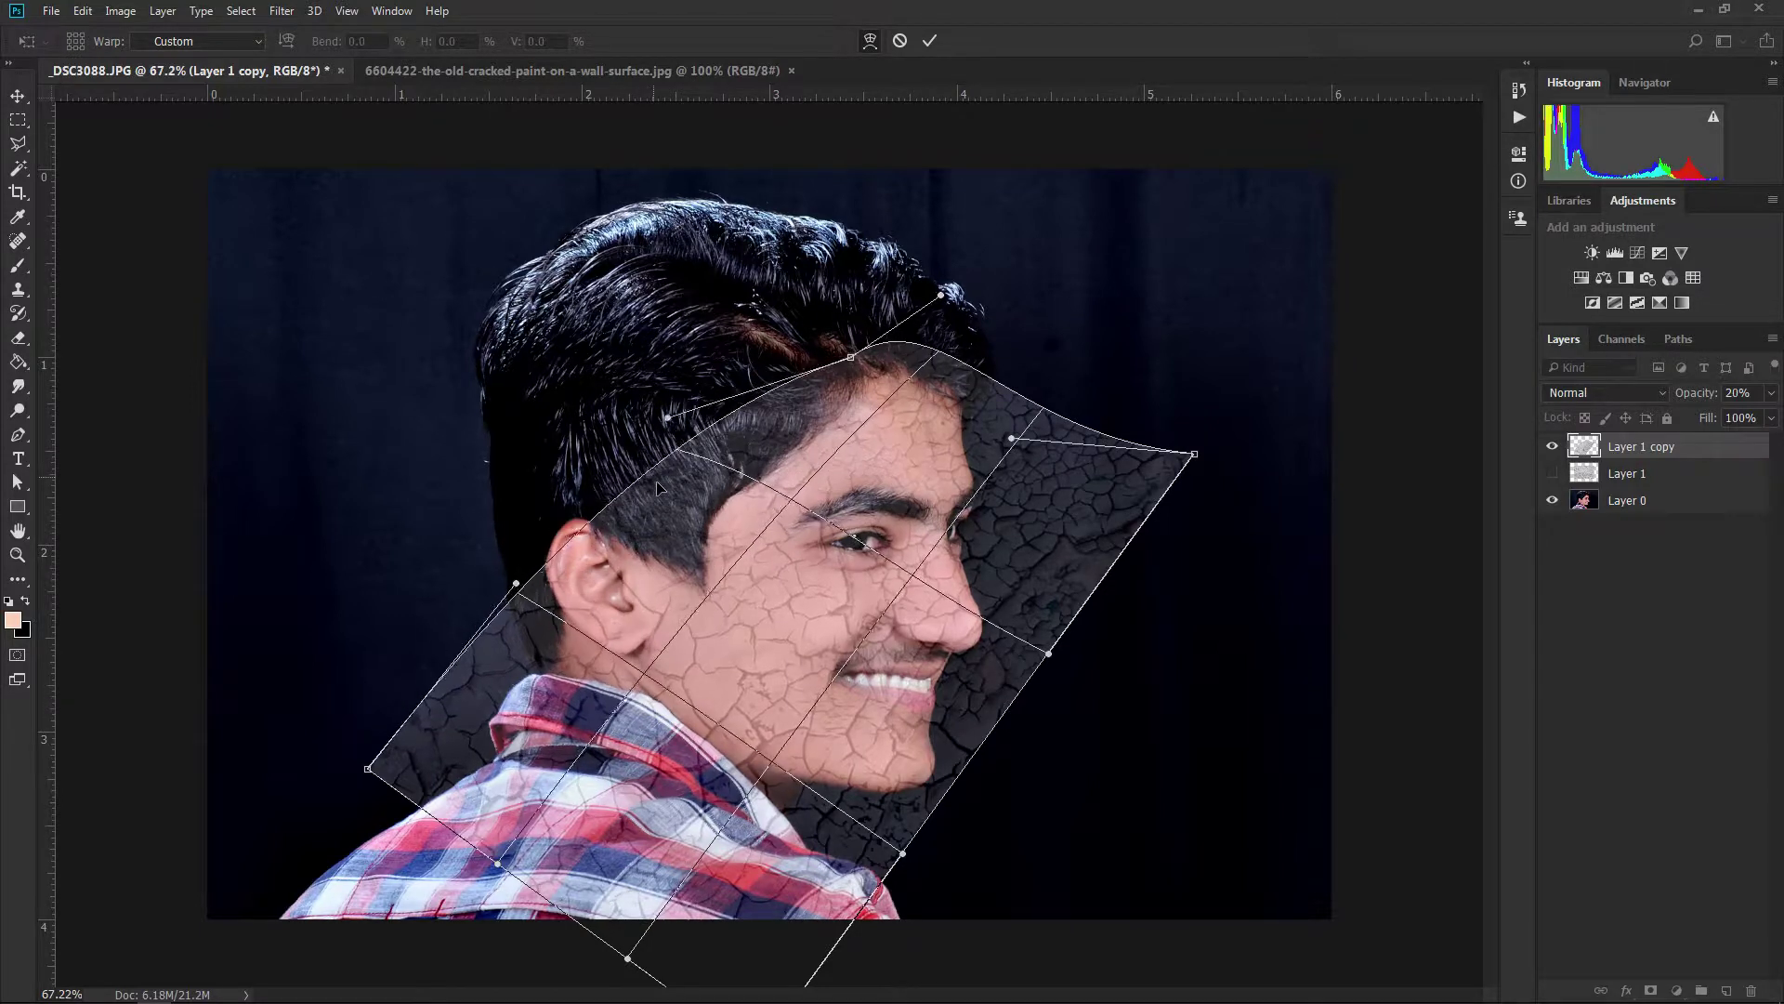
{"action": "left_click_drag", "start_coordinate": [369, 770], "coordinate": [467, 609]}
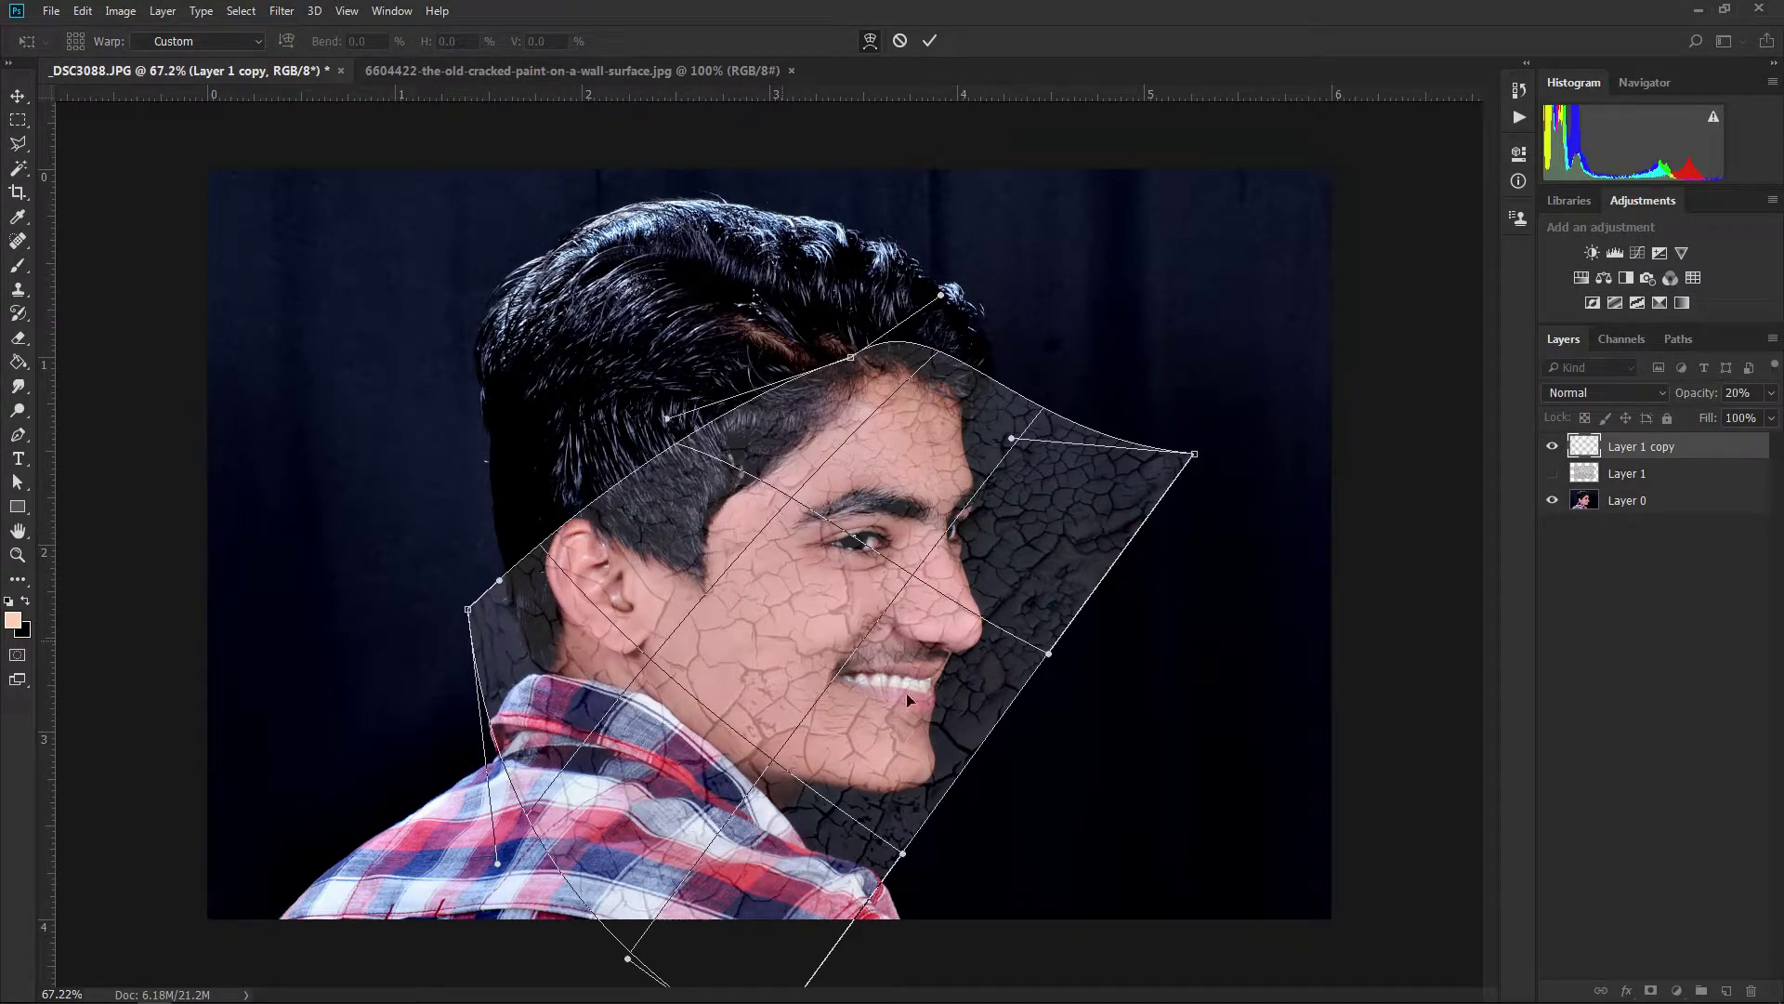
{"action": "left_click_drag", "start_coordinate": [1126, 542], "coordinate": [1088, 554]}
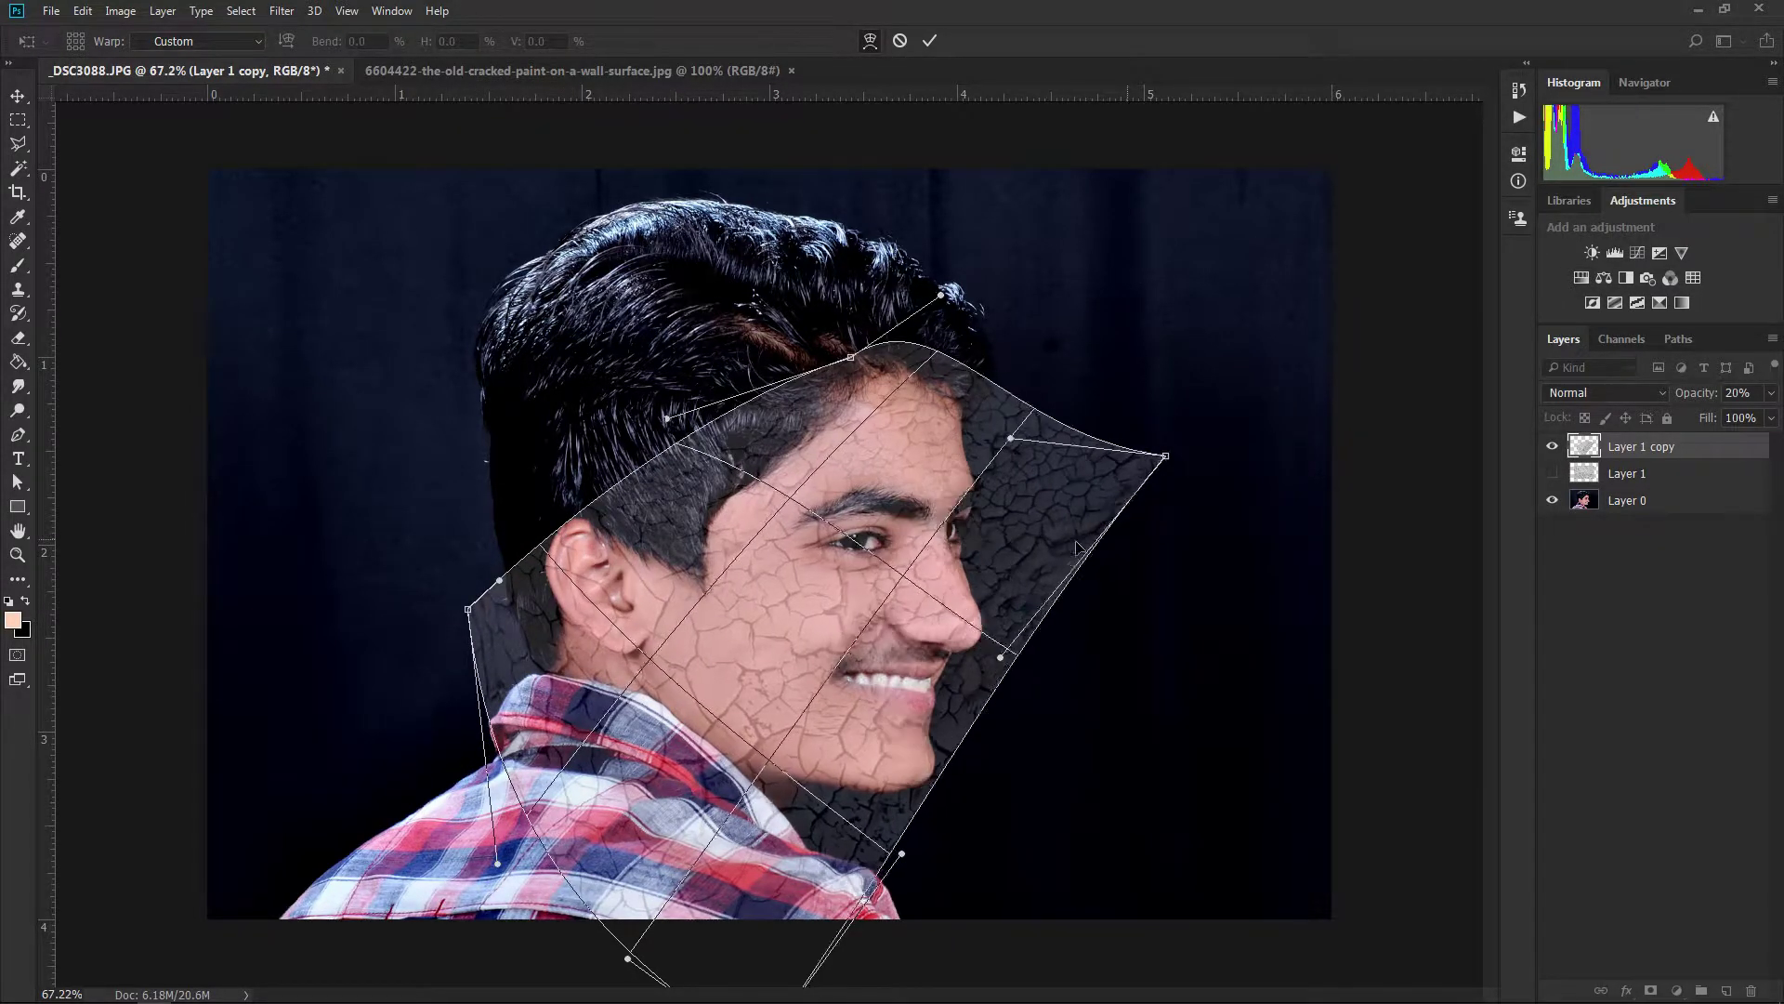
Pull the texture's lower corners up toward the chin and neck and fit it around the ear.
{"action": "scroll", "coordinate": [790, 749], "scroll_direction": "down", "scroll_amount": 1}
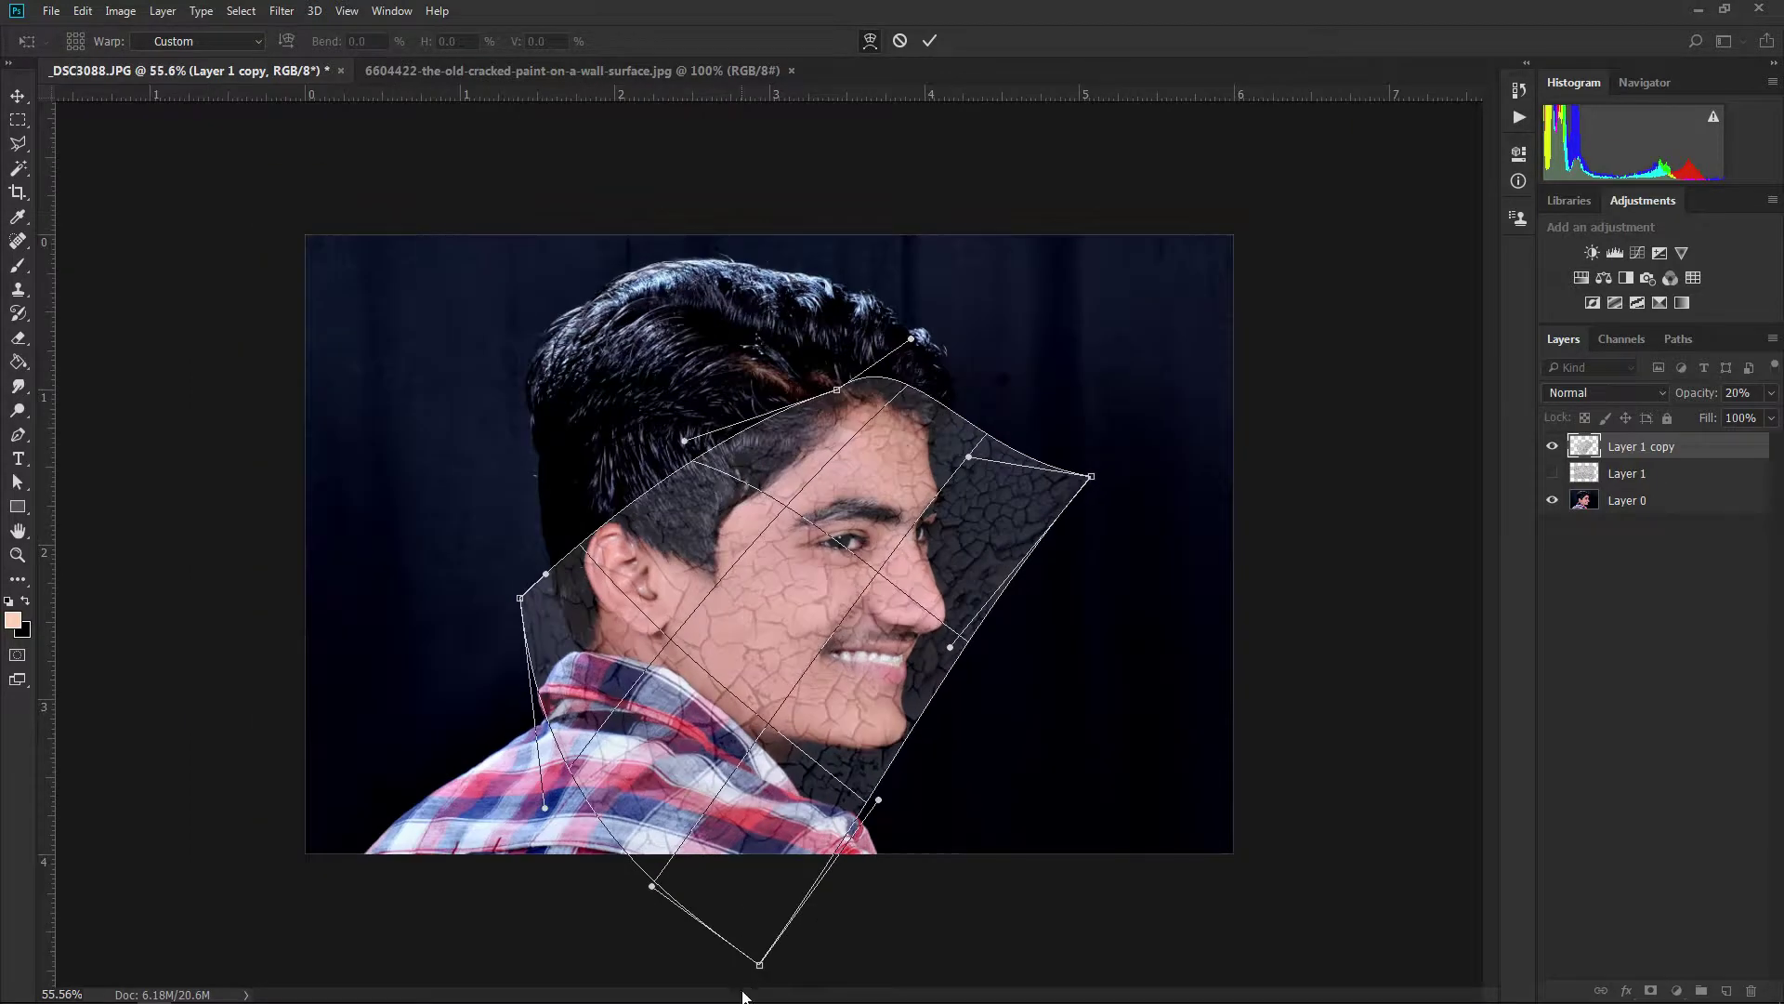
{"action": "left_click_drag", "start_coordinate": [760, 964], "coordinate": [810, 835]}
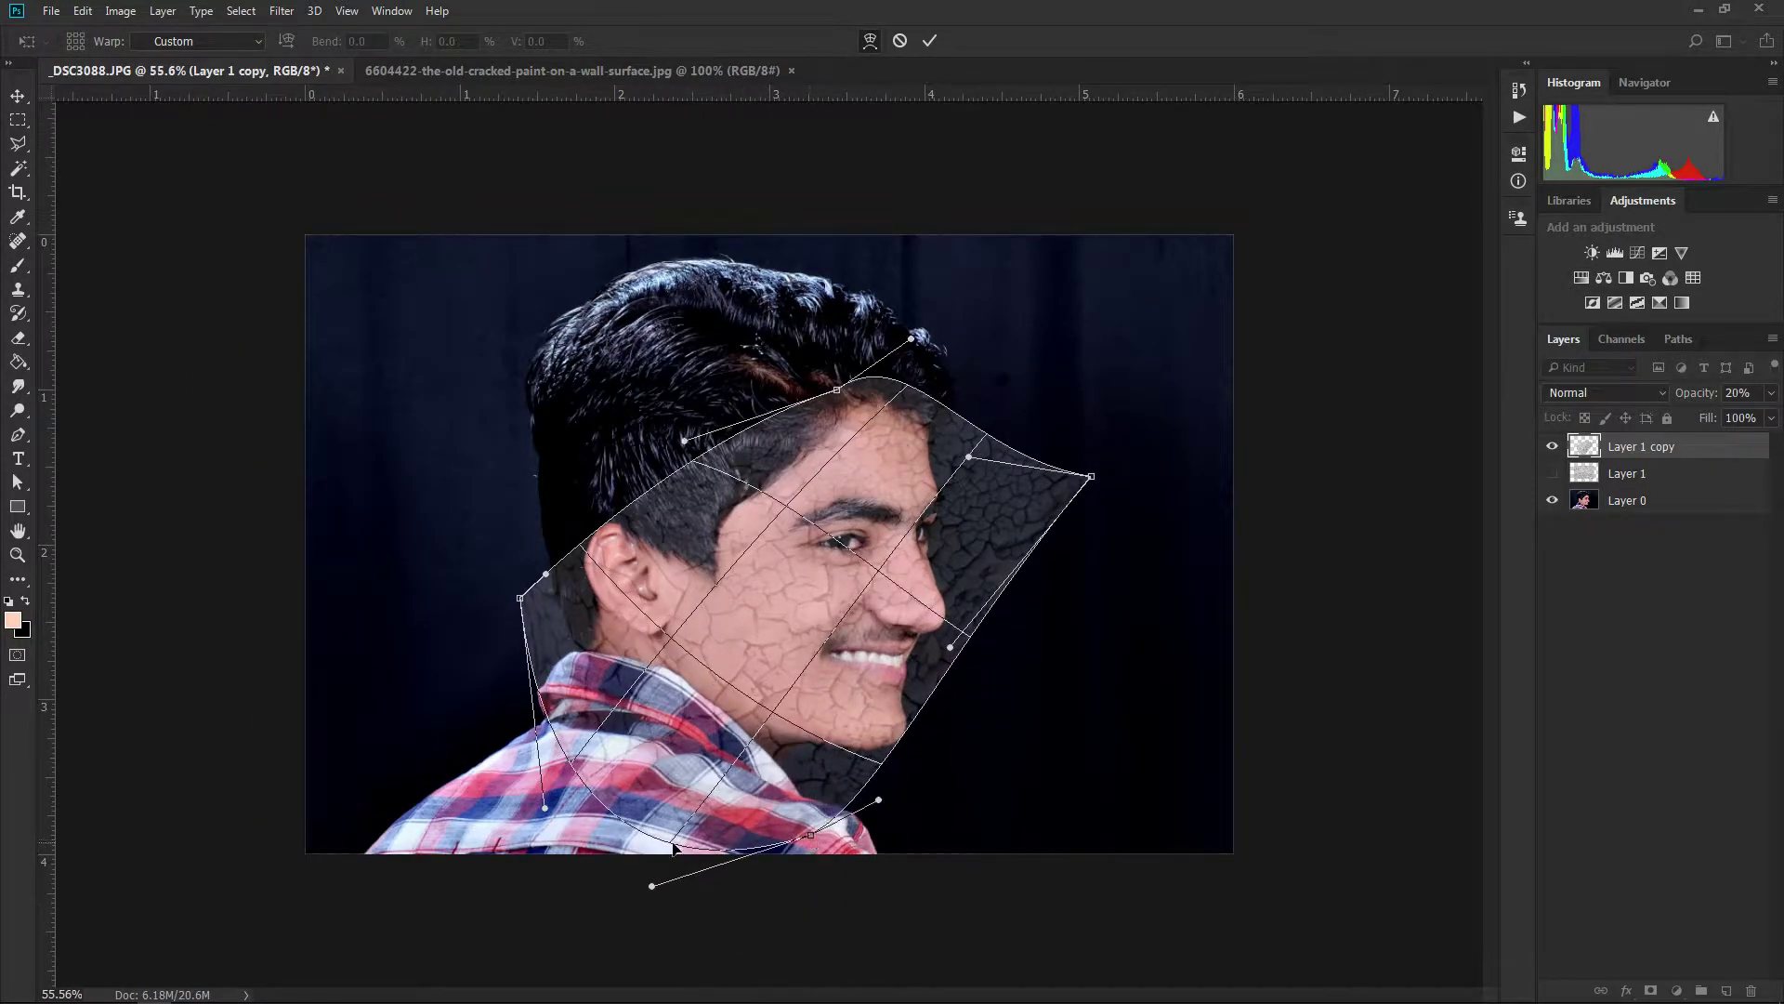
{"action": "left_click_drag", "start_coordinate": [640, 824], "coordinate": [660, 795]}
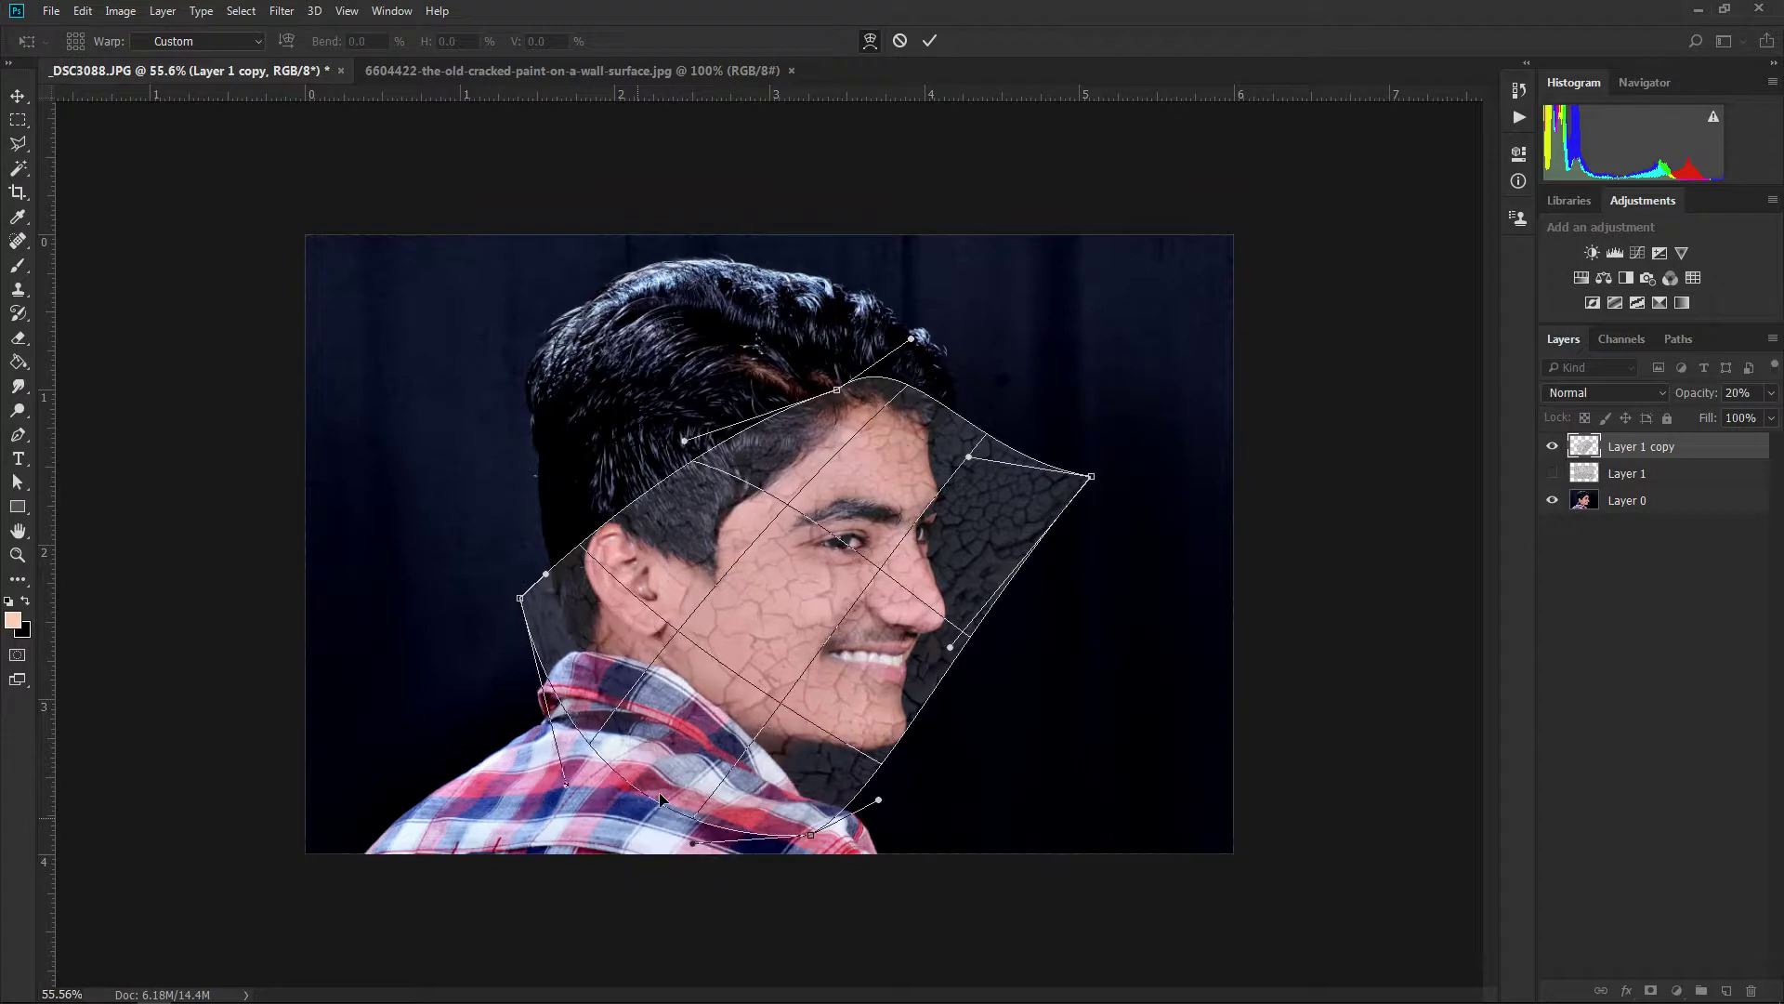
{"action": "left_click_drag", "start_coordinate": [799, 592], "coordinate": [870, 594]}
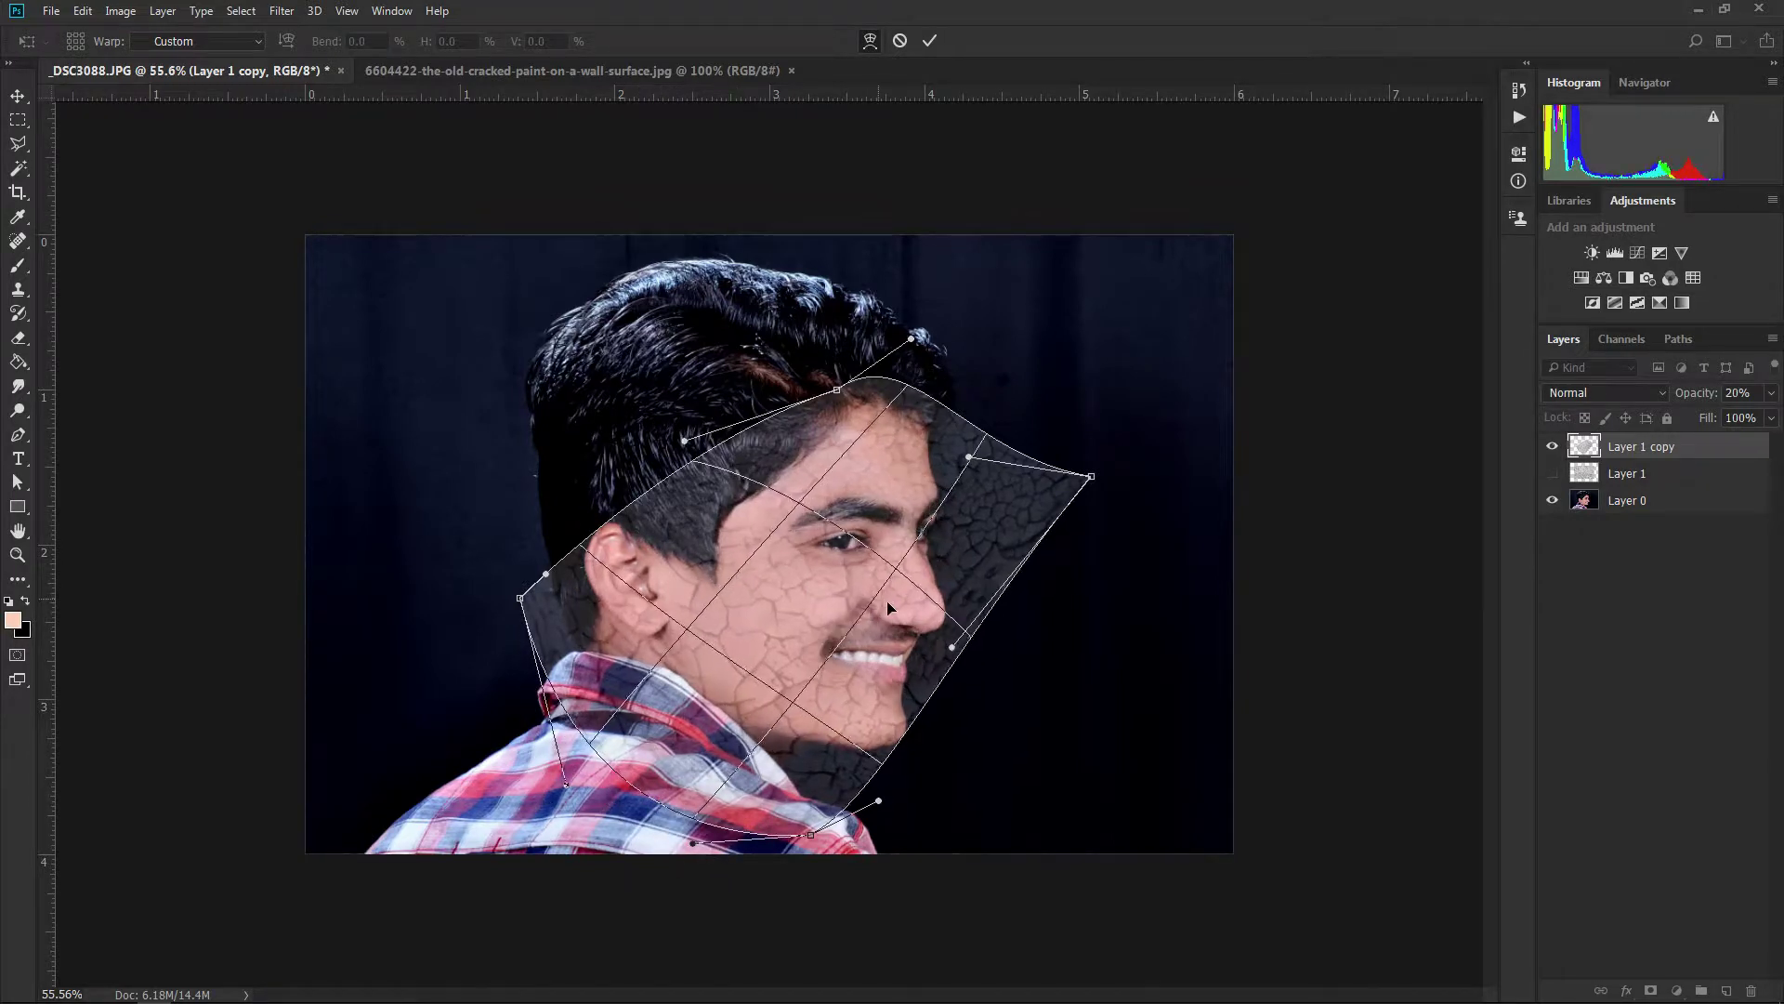
{"action": "left_click_drag", "start_coordinate": [856, 477], "coordinate": [857, 465]}
{"action": "scroll", "coordinate": [856, 464], "scroll_direction": "up", "scroll_amount": 2}
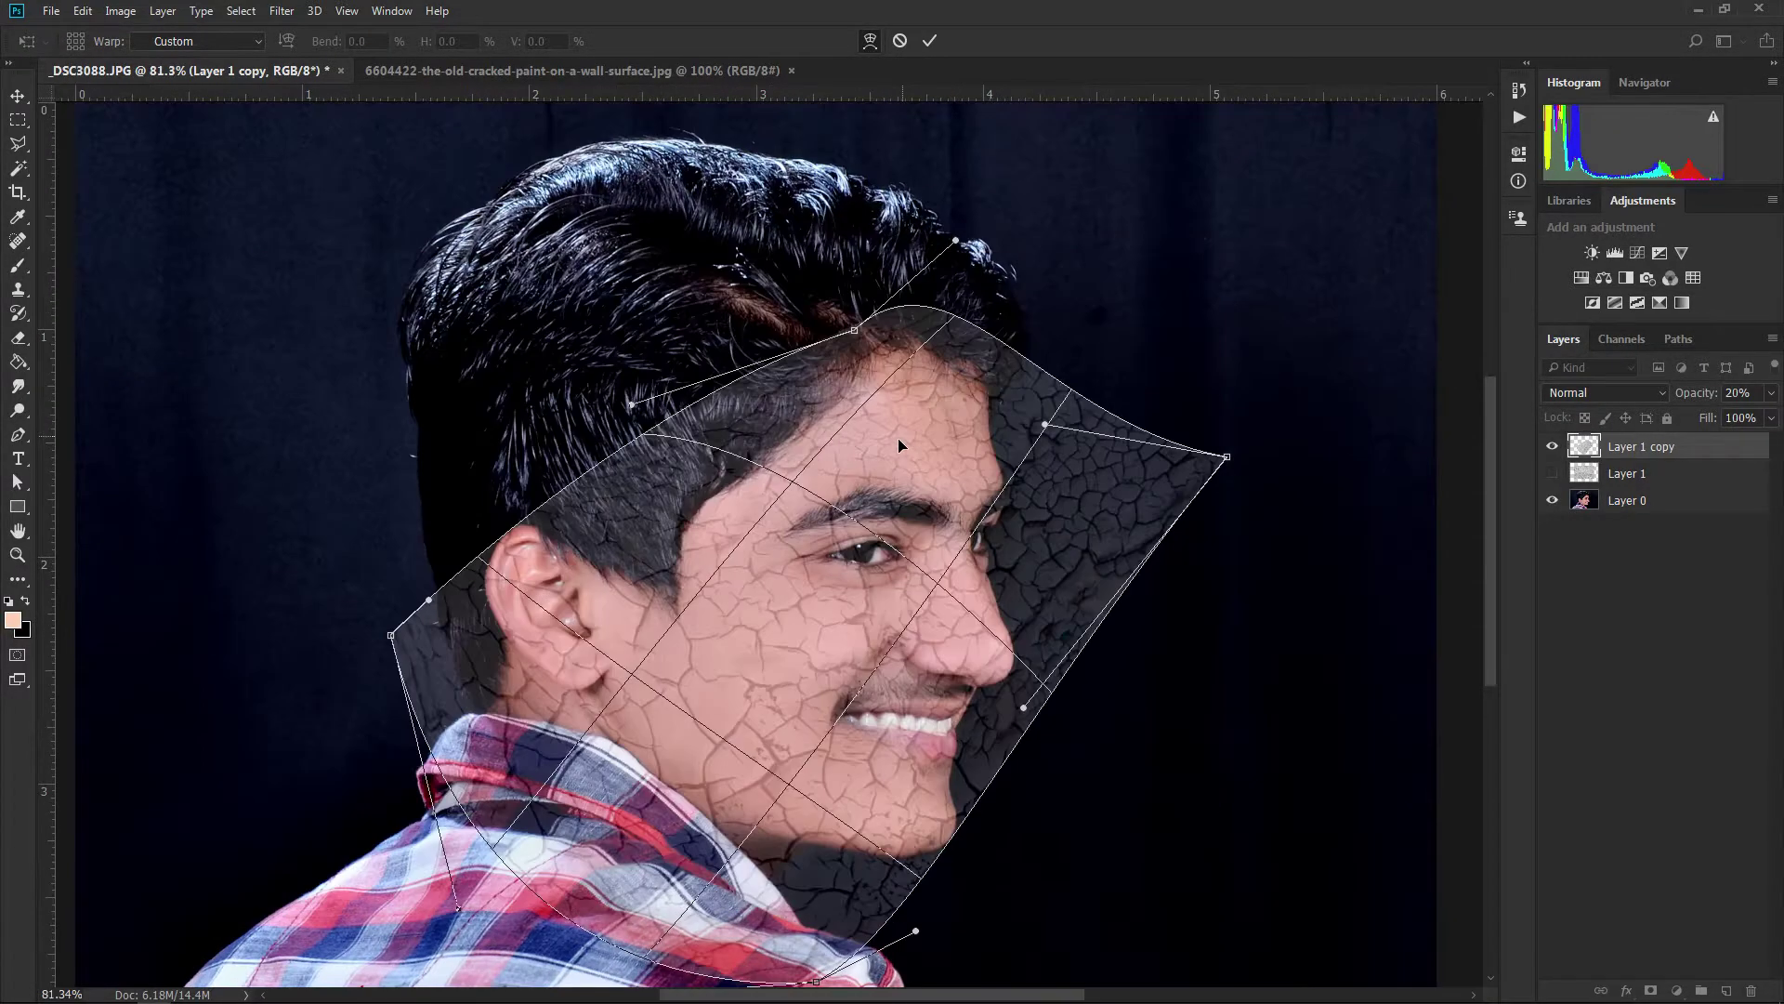
{"action": "scroll", "coordinate": [932, 572], "scroll_direction": "up", "scroll_amount": 2}
{"action": "left_click_drag", "start_coordinate": [498, 662], "coordinate": [420, 593]}
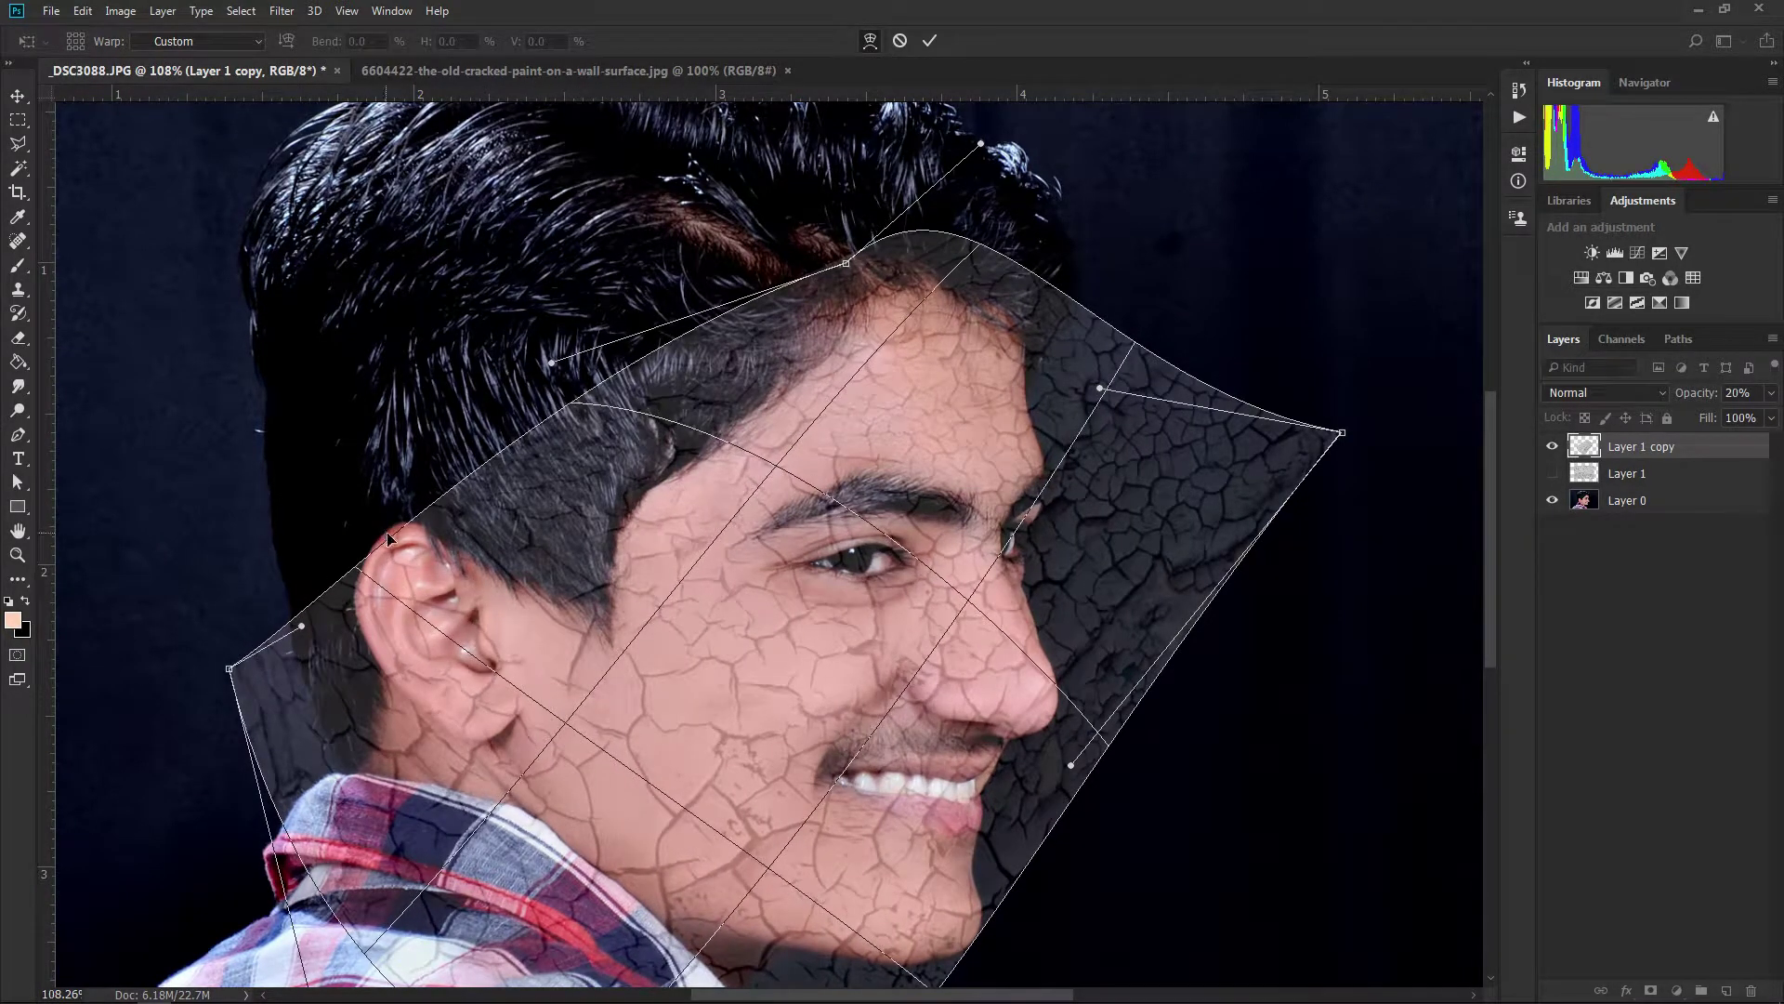
{"action": "left_click_drag", "start_coordinate": [381, 530], "coordinate": [383, 536]}
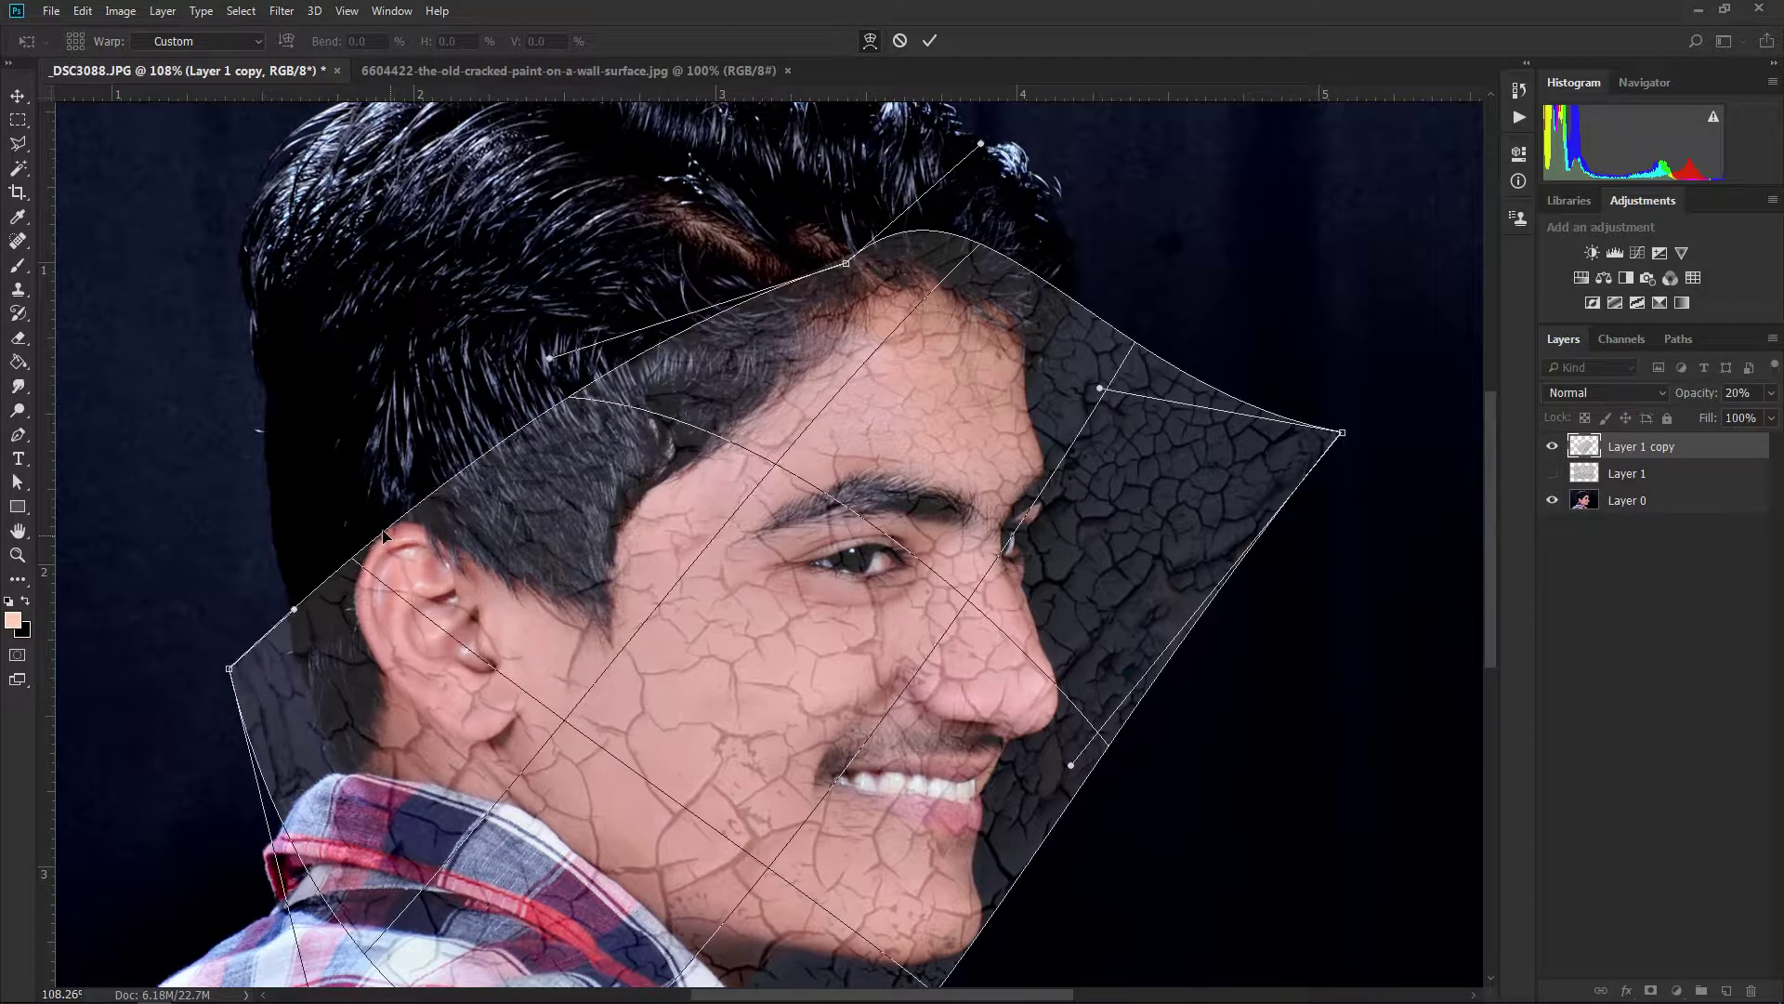
Wrap the cracks over the cheek, nose and jaw, then commit the warp.
{"action": "left_click_drag", "start_coordinate": [871, 615], "coordinate": [817, 761]}
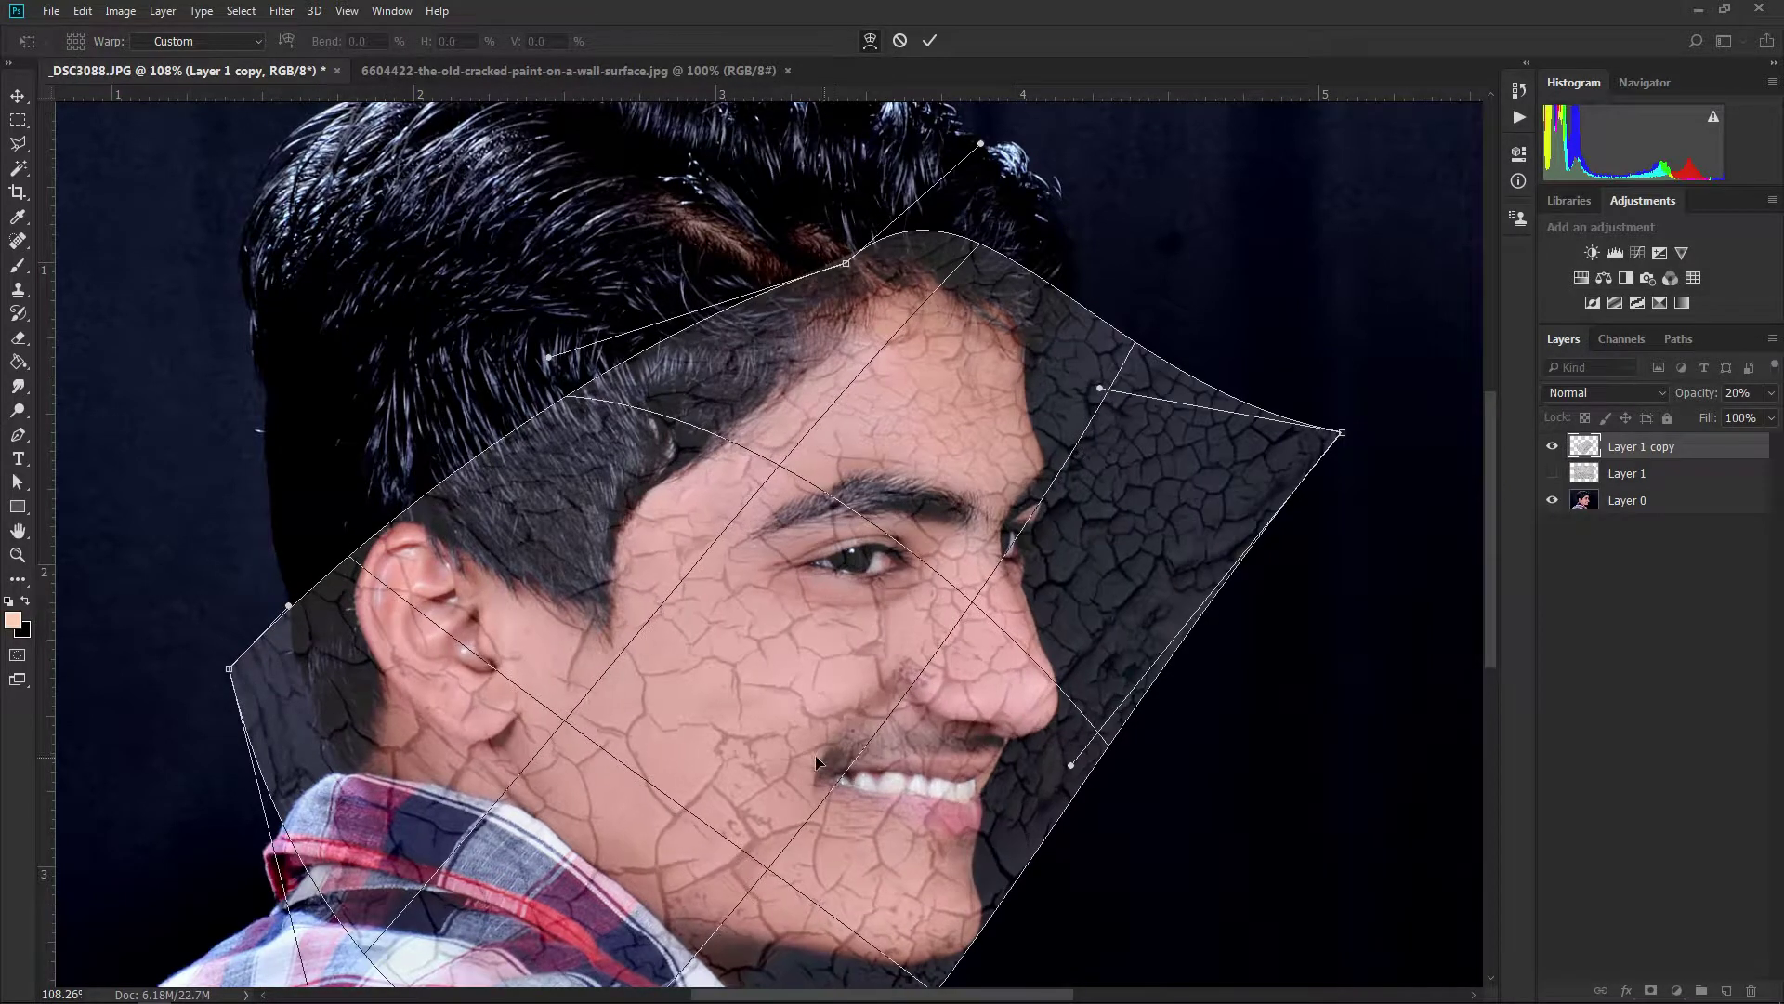
{"action": "mouse_move", "coordinate": [1031, 628]}
{"action": "left_mouse_down"}
{"action": "mouse_move", "coordinate": [881, 543]}
{"action": "mouse_move", "coordinate": [1047, 520]}
{"action": "mouse_move", "coordinate": [991, 446]}
{"action": "left_mouse_up"}
{"action": "mouse_move", "coordinate": [1038, 658]}
{"action": "left_mouse_down"}
{"action": "mouse_move", "coordinate": [868, 699]}
{"action": "mouse_move", "coordinate": [874, 684]}
{"action": "left_mouse_up"}
{"action": "mouse_move", "coordinate": [401, 769]}
{"action": "left_mouse_down"}
{"action": "mouse_move", "coordinate": [414, 744]}
{"action": "mouse_move", "coordinate": [362, 725]}
{"action": "mouse_move", "coordinate": [374, 656]}
{"action": "left_mouse_up"}
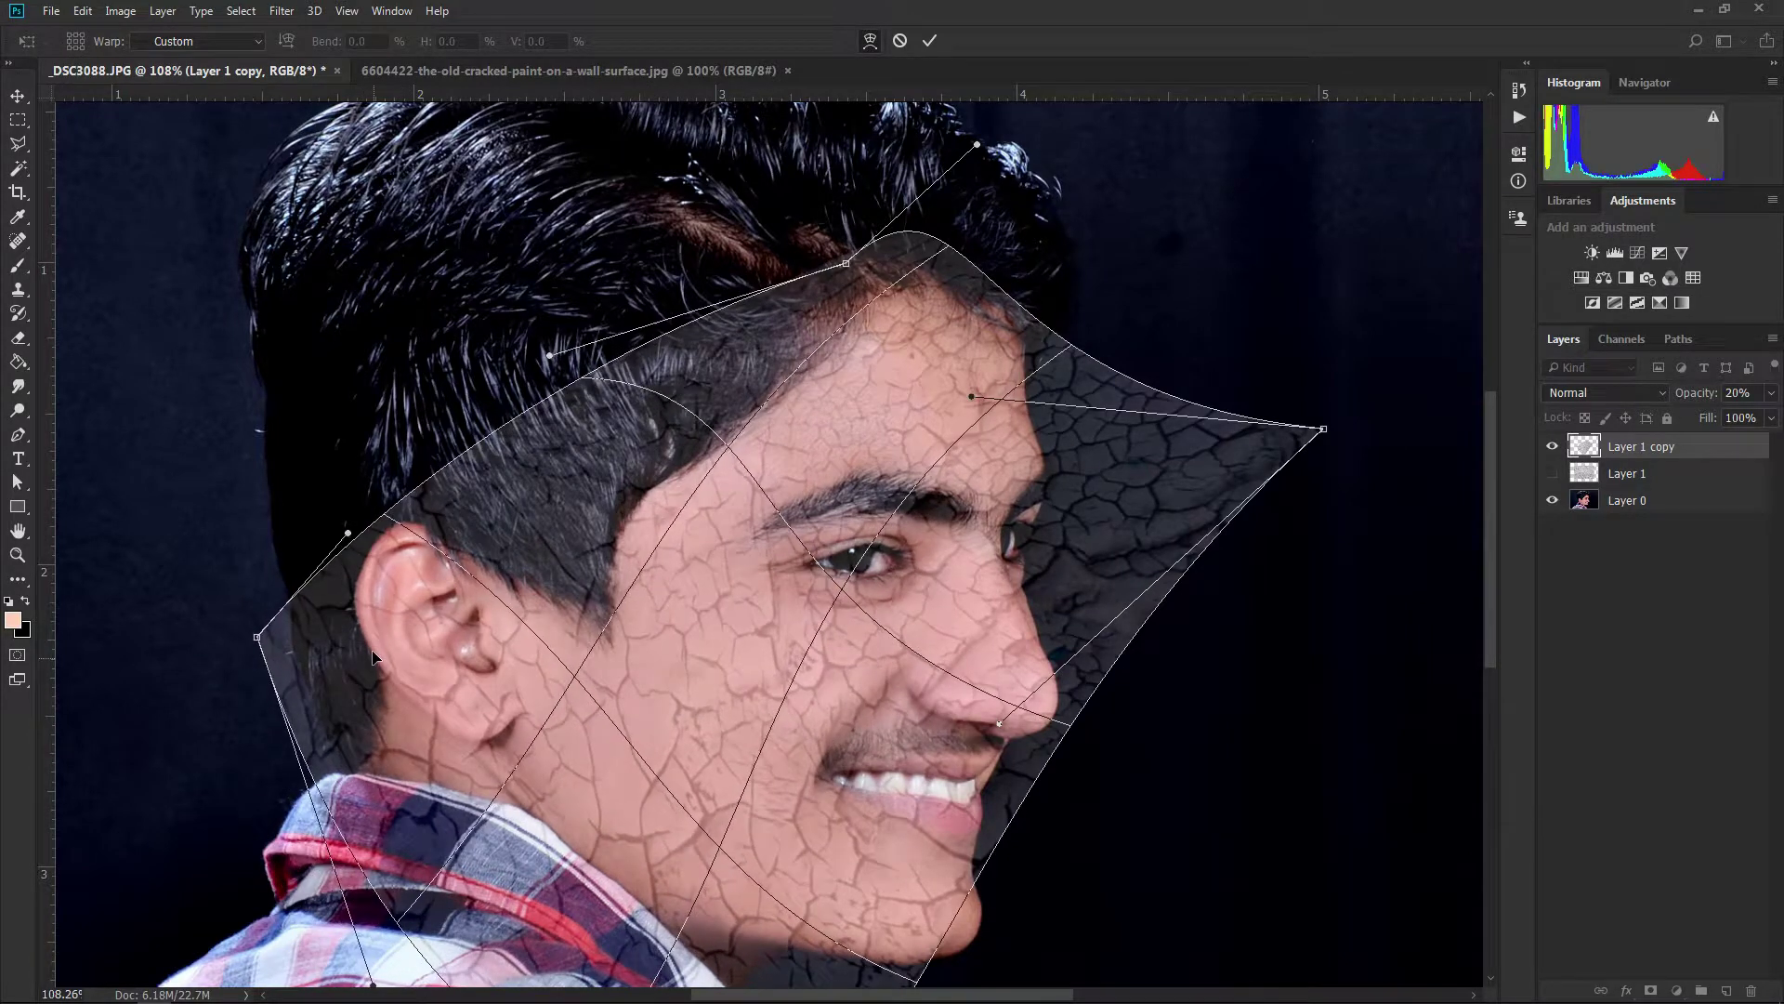
{"action": "left_click_drag", "start_coordinate": [538, 741], "coordinate": [520, 755]}
{"action": "left_click_drag", "start_coordinate": [926, 796], "coordinate": [963, 941]}
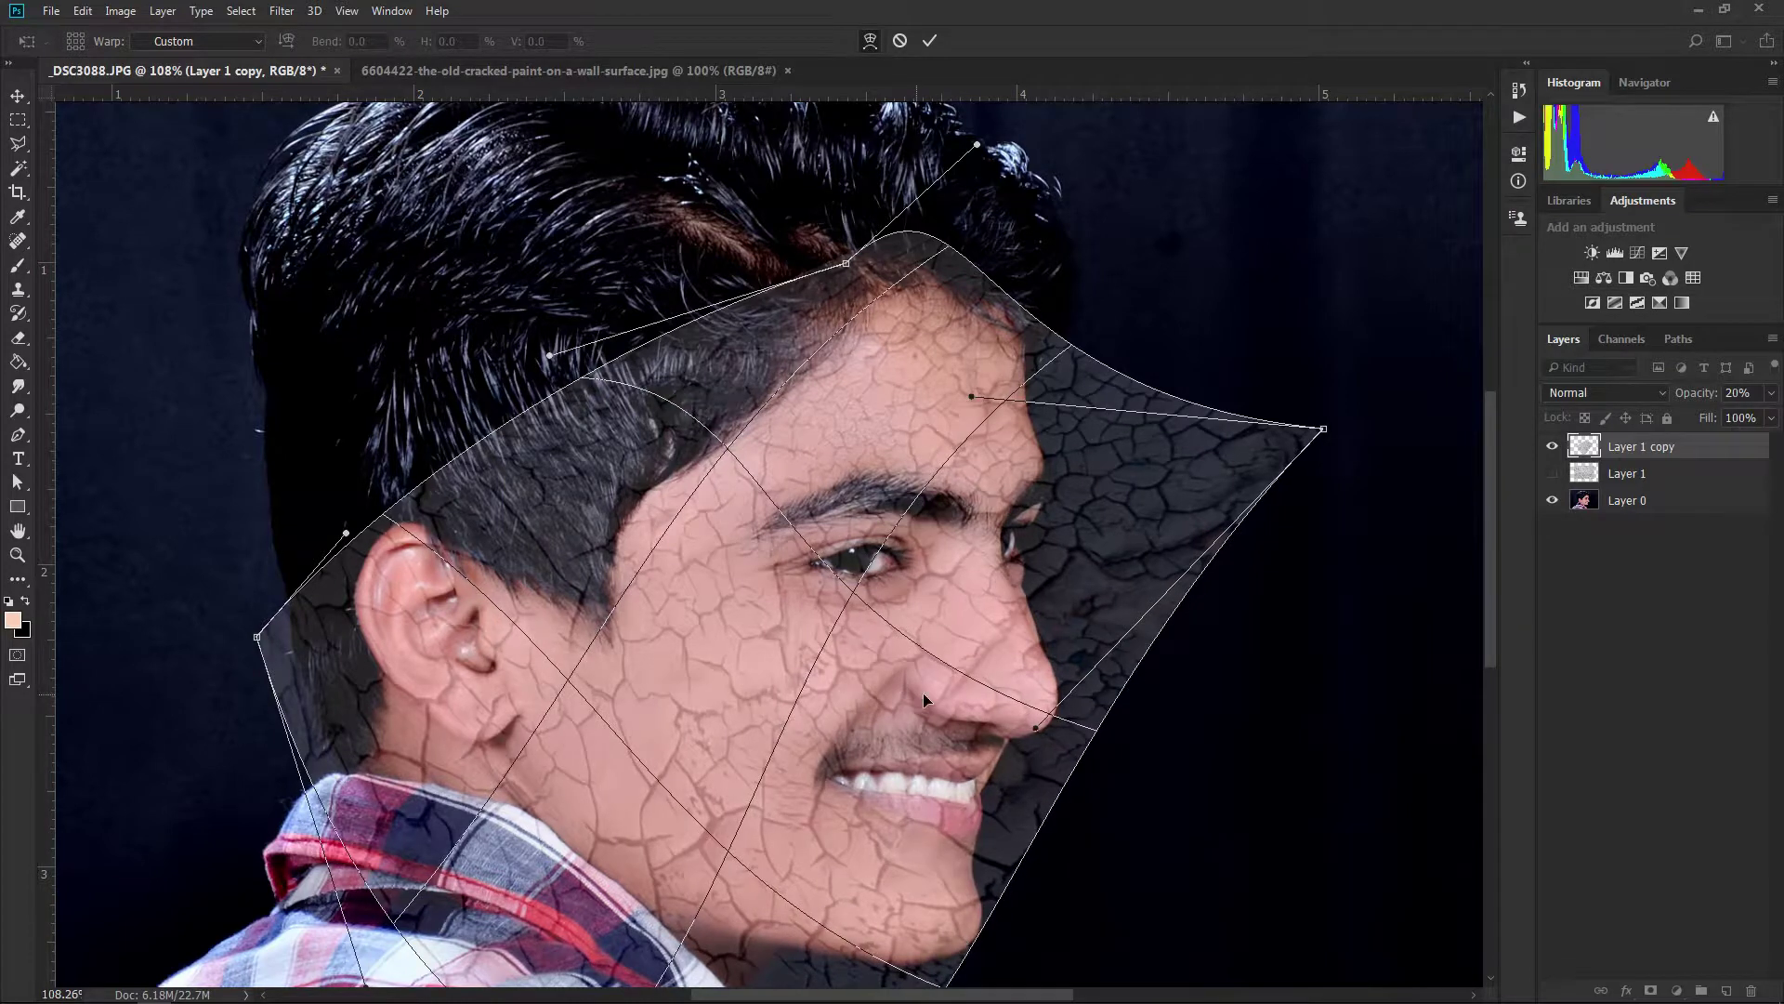
{"action": "mouse_move", "coordinate": [899, 795]}
{"action": "left_mouse_down"}
{"action": "mouse_move", "coordinate": [794, 611]}
{"action": "mouse_move", "coordinate": [668, 579]}
{"action": "left_mouse_up"}
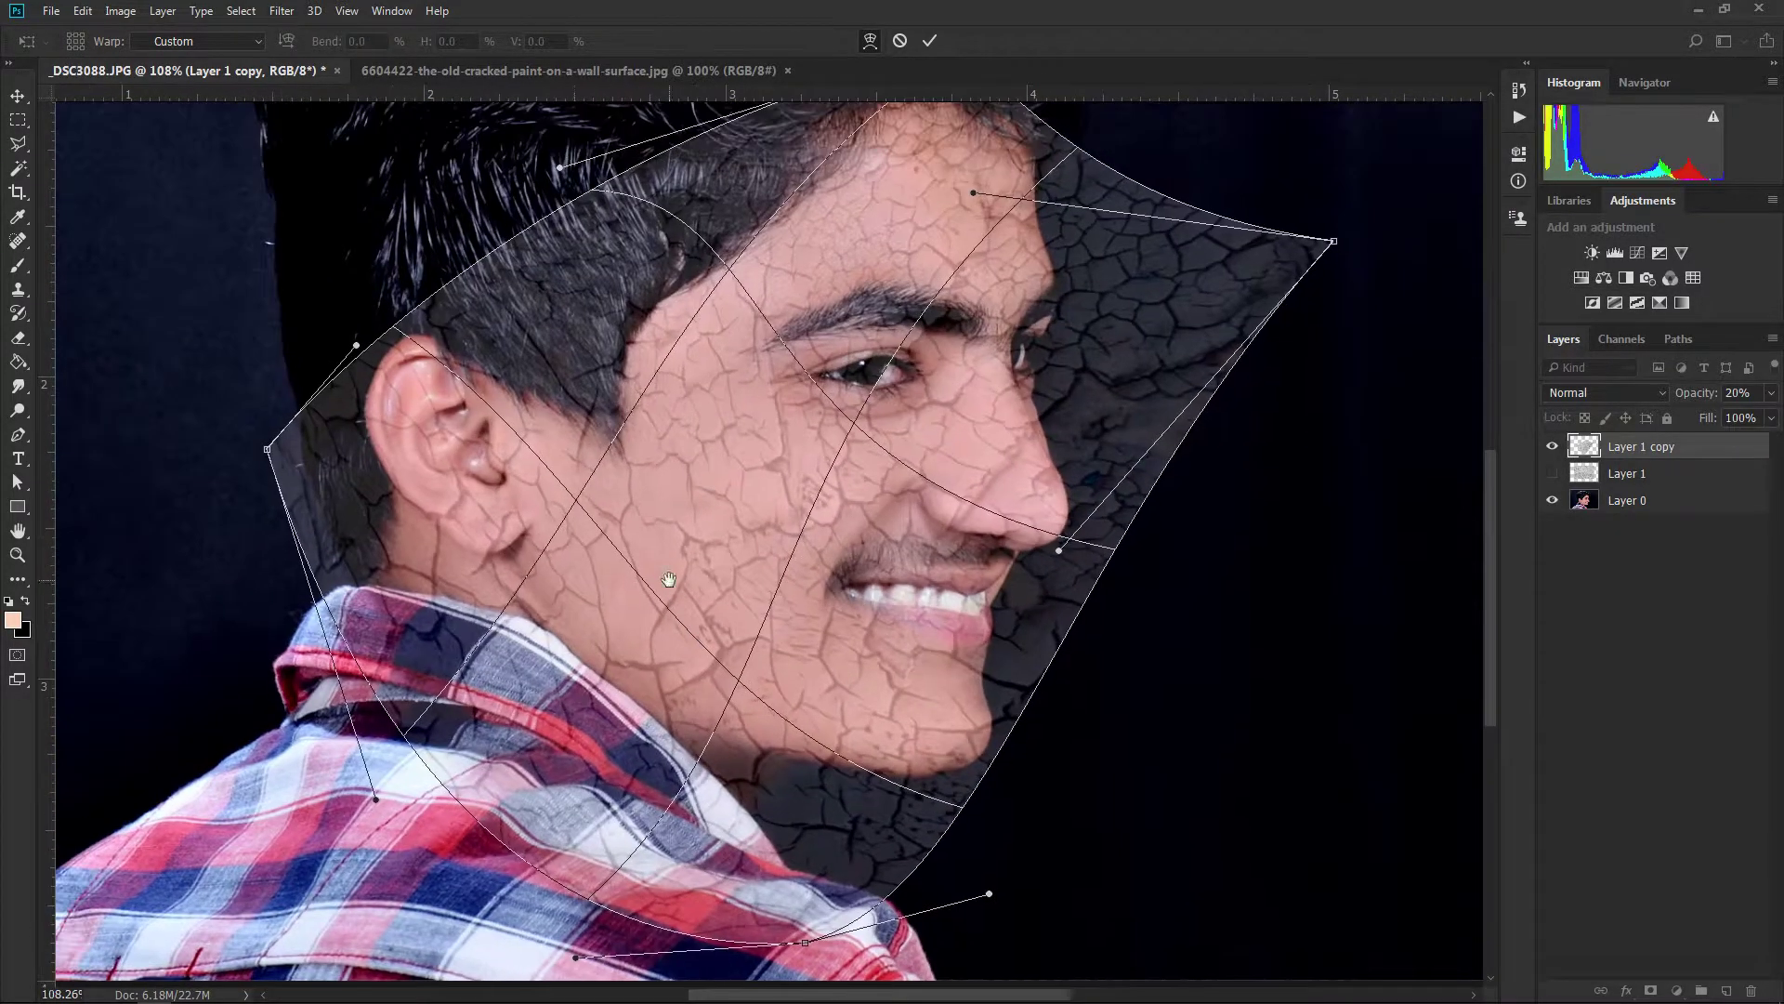
{"action": "left_click_drag", "start_coordinate": [572, 684], "coordinate": [558, 678]}
{"action": "mouse_move", "coordinate": [914, 500]}
{"action": "left_mouse_down"}
{"action": "mouse_move", "coordinate": [899, 554]}
{"action": "mouse_move", "coordinate": [816, 522]}
{"action": "left_mouse_up"}
{"action": "left_click_drag", "start_coordinate": [697, 522], "coordinate": [809, 518]}
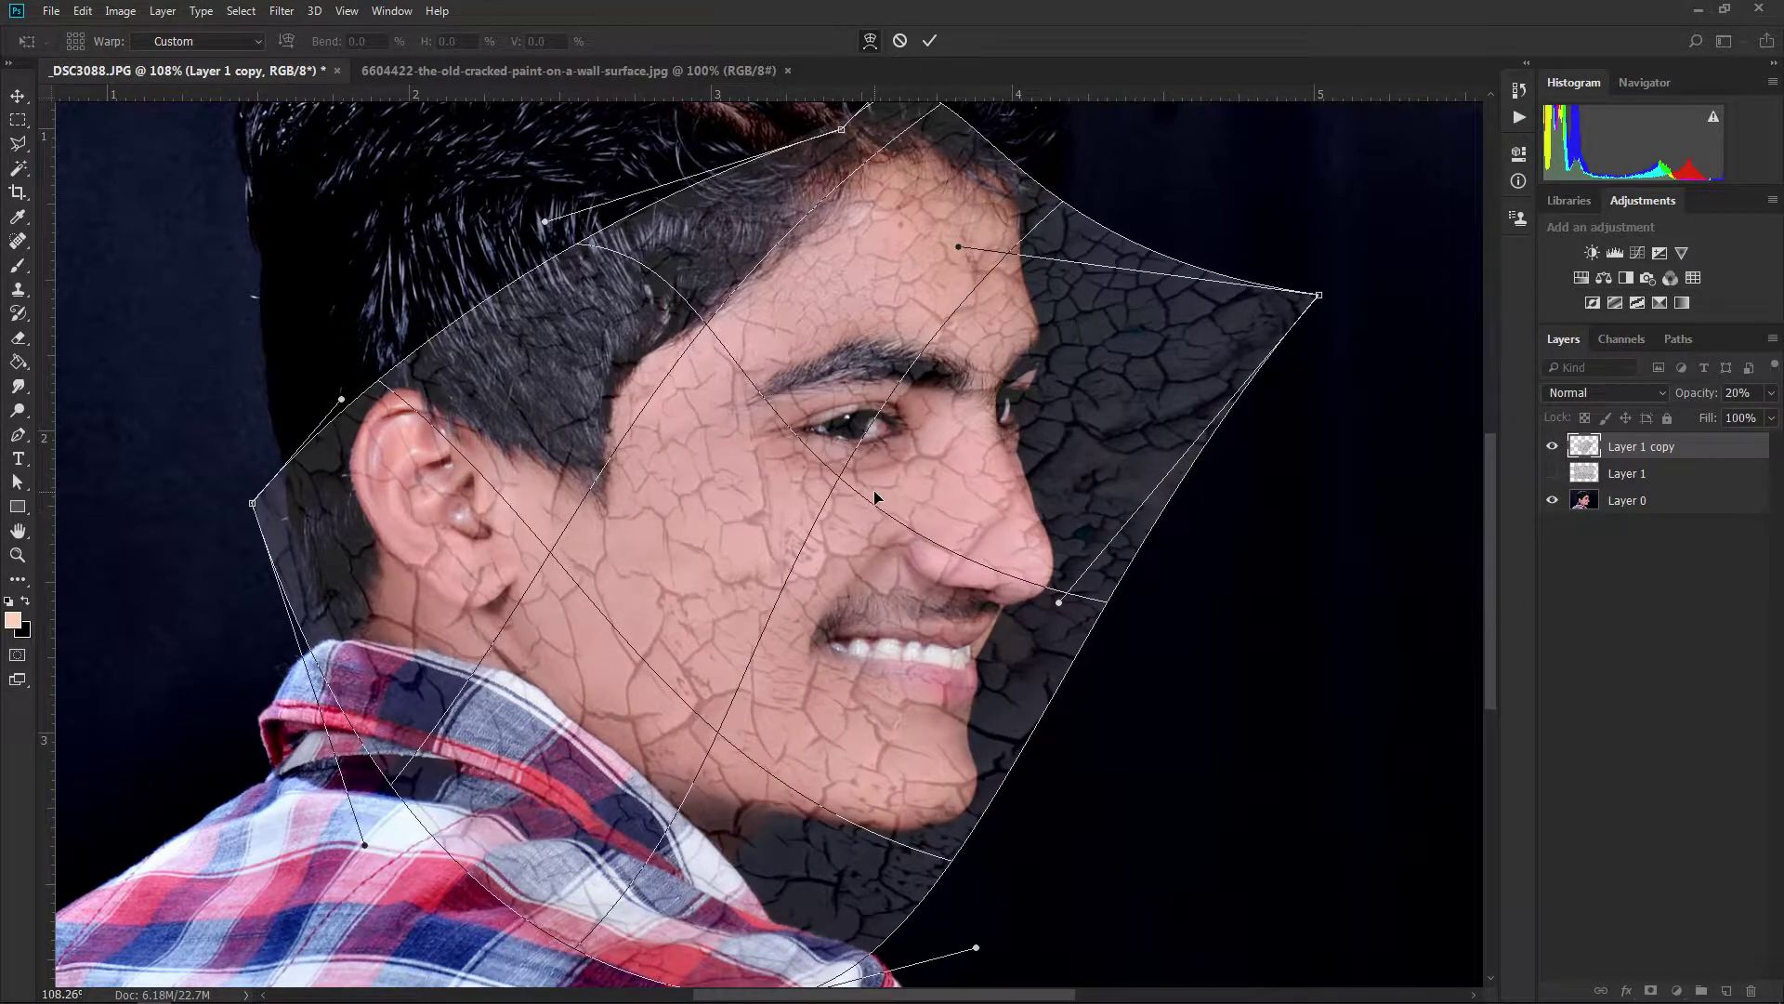
{"action": "scroll", "coordinate": [770, 347], "scroll_direction": "down", "scroll_amount": 3}
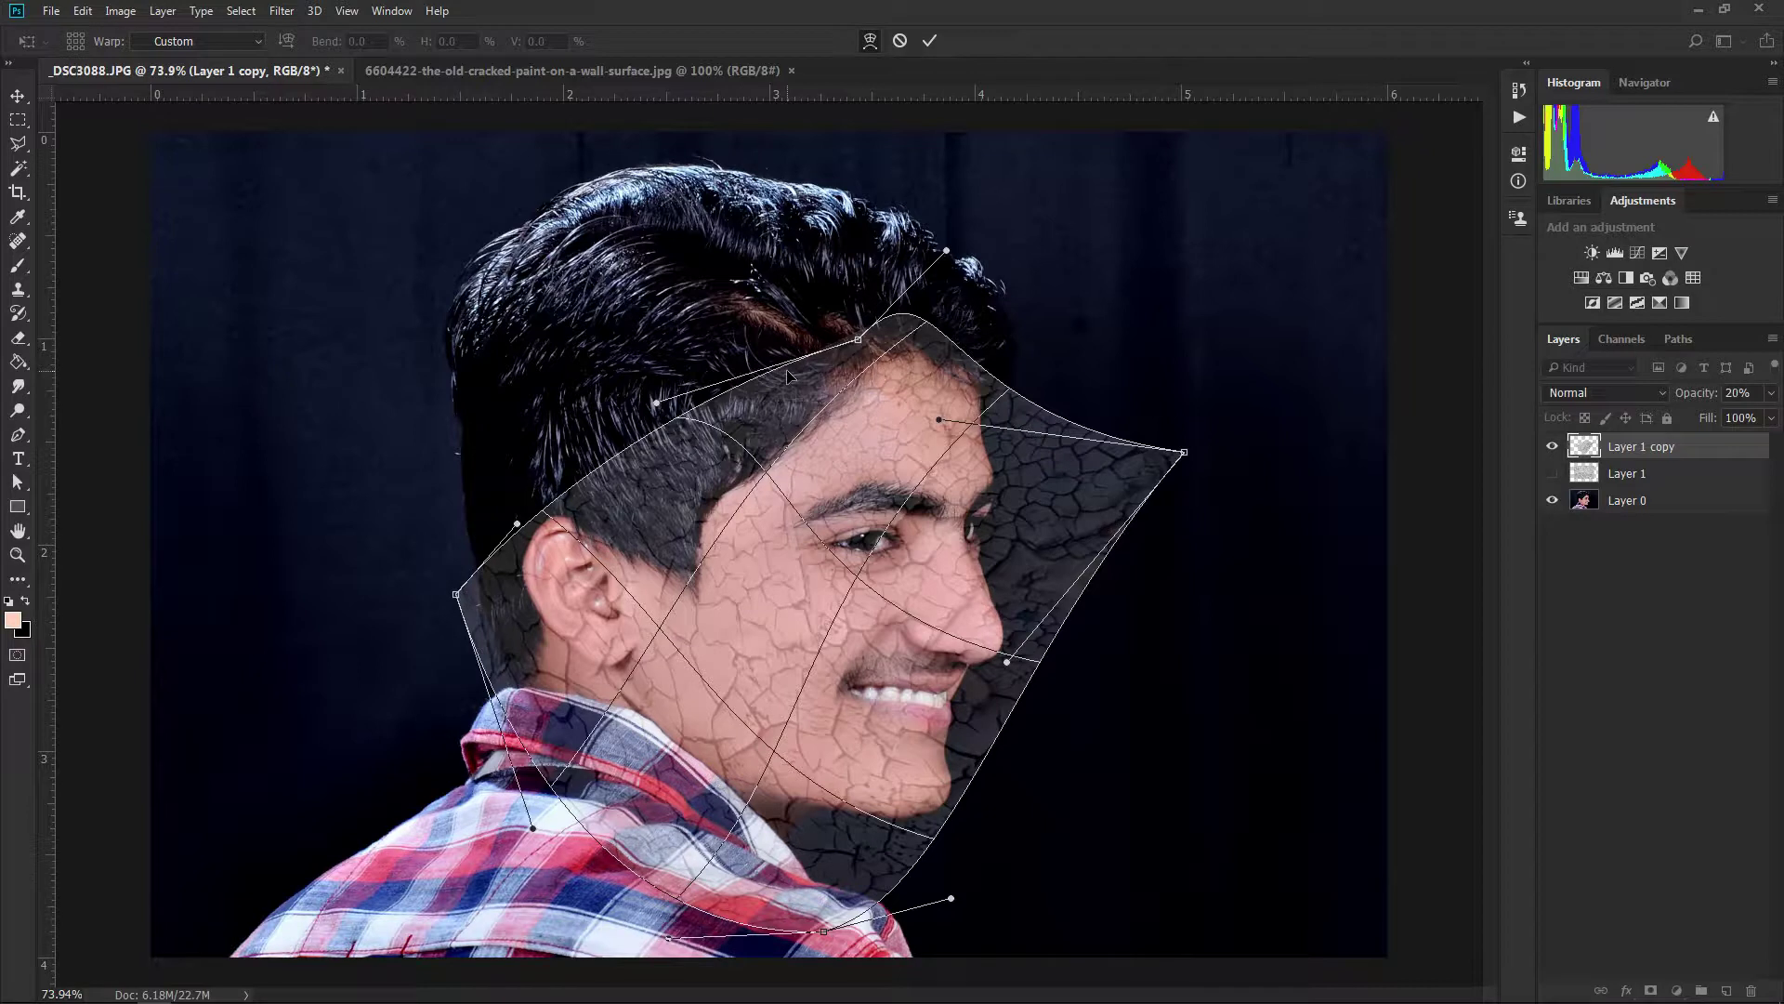
{"action": "key", "text": "Return"}
Set the crack texture layer's opacity to 43%, then open the Filter menu.
{"action": "mouse_move", "coordinate": [1695, 397]}
{"action": "left_mouse_down"}
{"action": "mouse_move", "coordinate": [1779, 416]}
{"action": "mouse_move", "coordinate": [1682, 429]}
{"action": "mouse_move", "coordinate": [1719, 445]}
{"action": "left_mouse_up"}
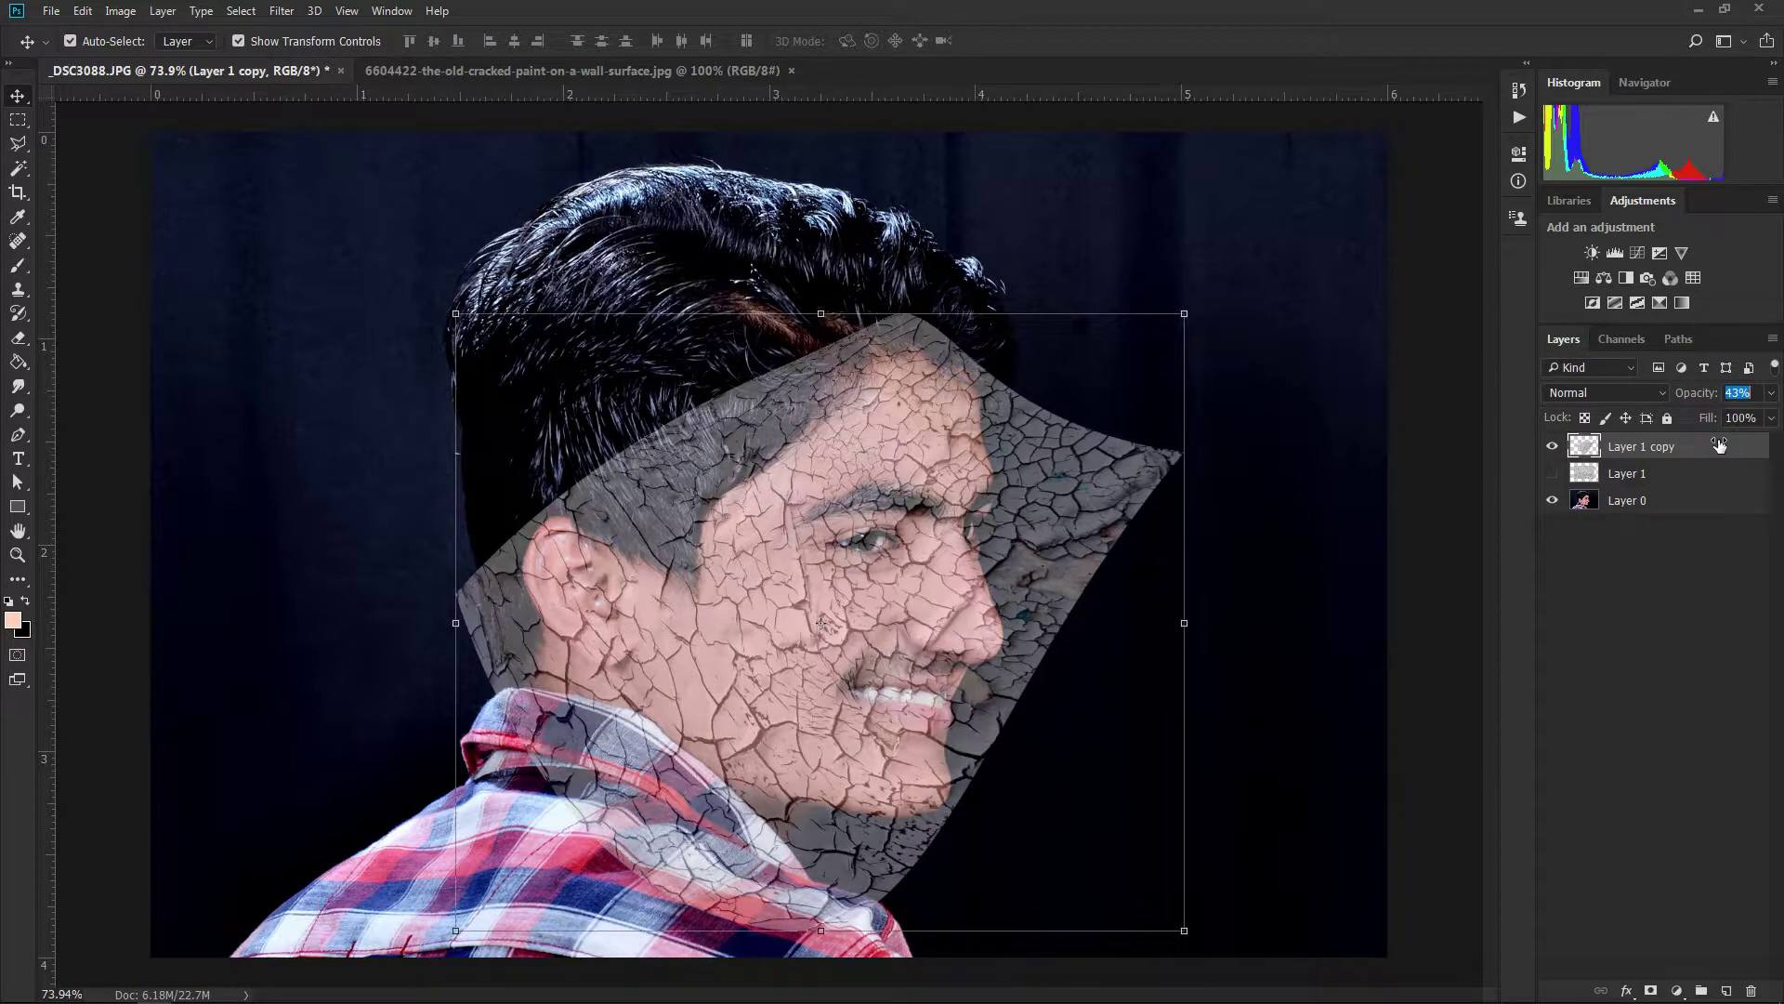
{"action": "left_click", "coordinate": [281, 11]}
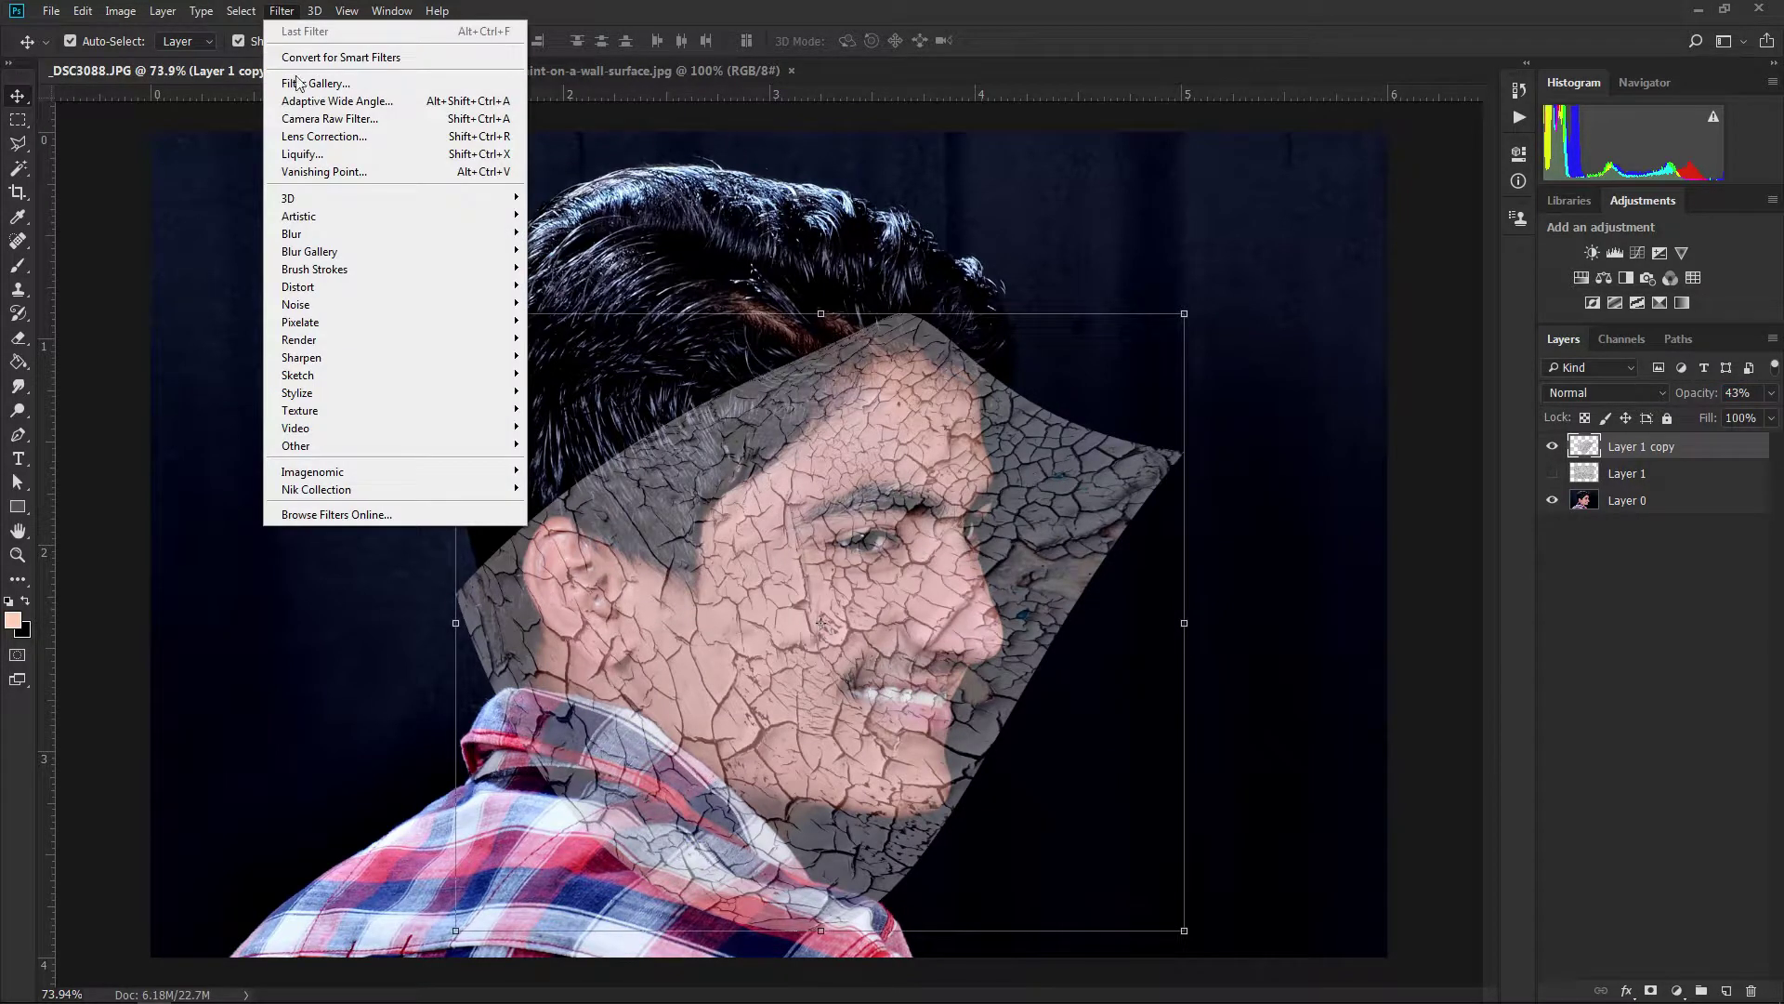
Open Liquify on the texture layer with all layers shown as the backdrop.
{"action": "left_click", "coordinate": [301, 154]}
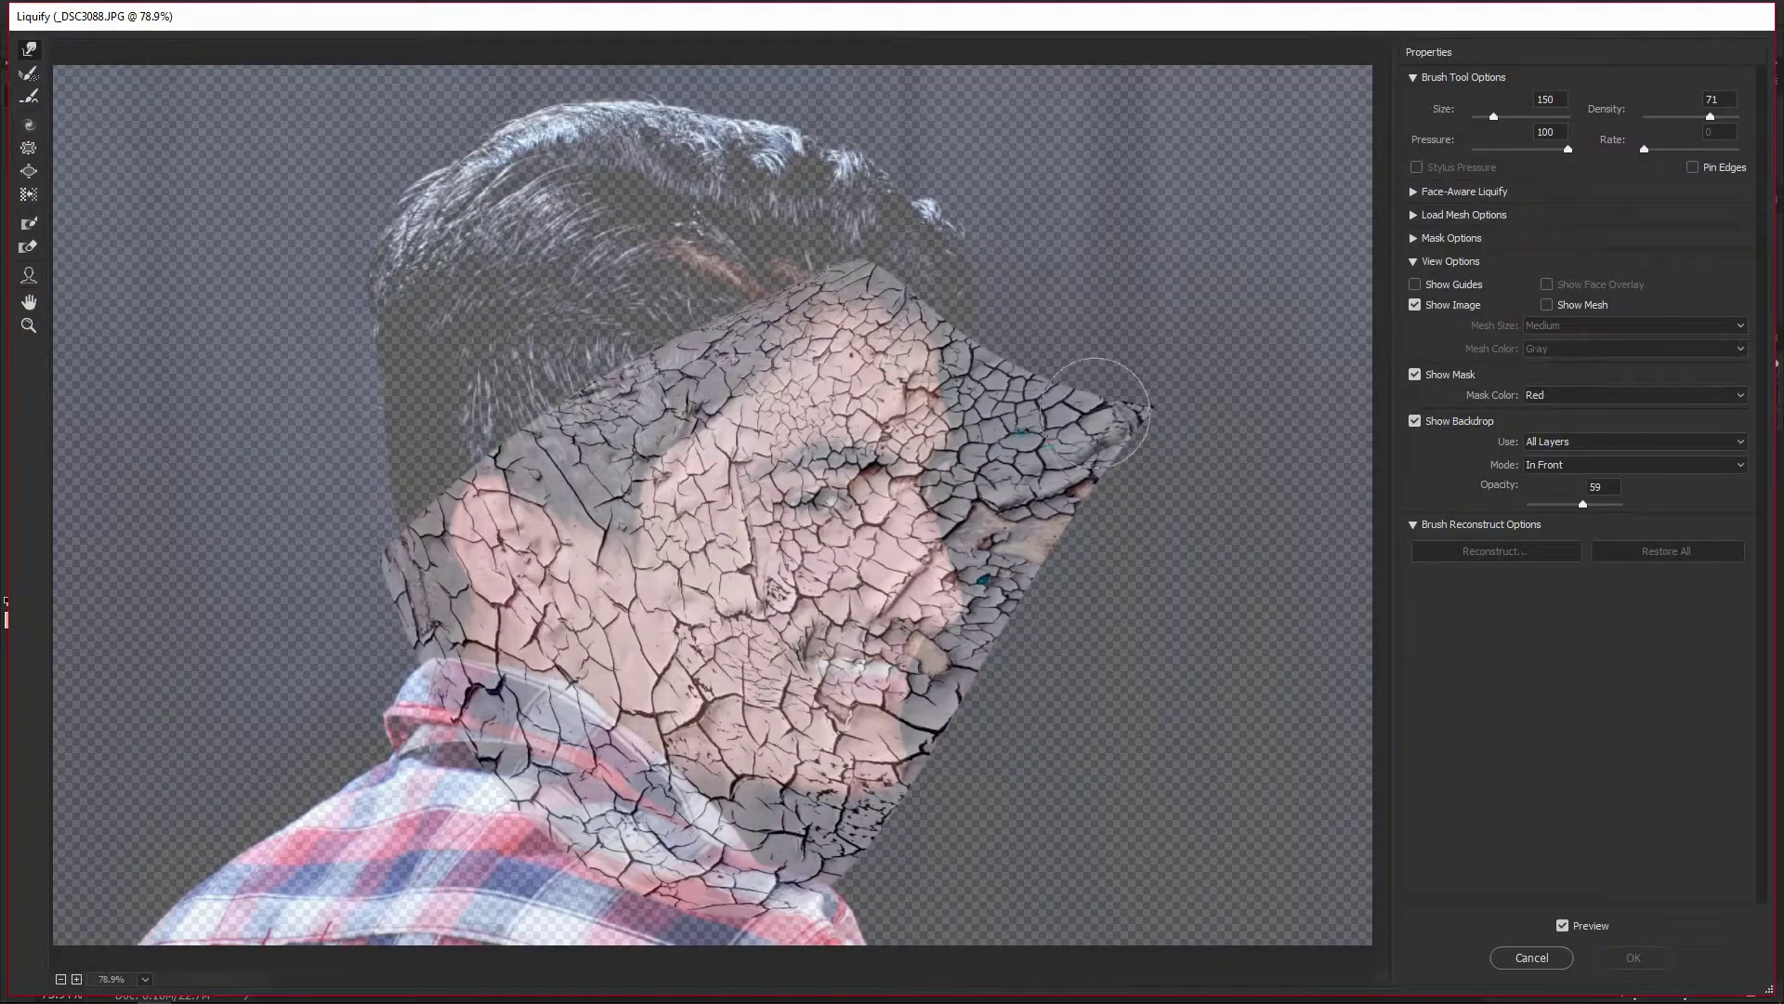
{"action": "left_click", "coordinate": [1416, 423]}
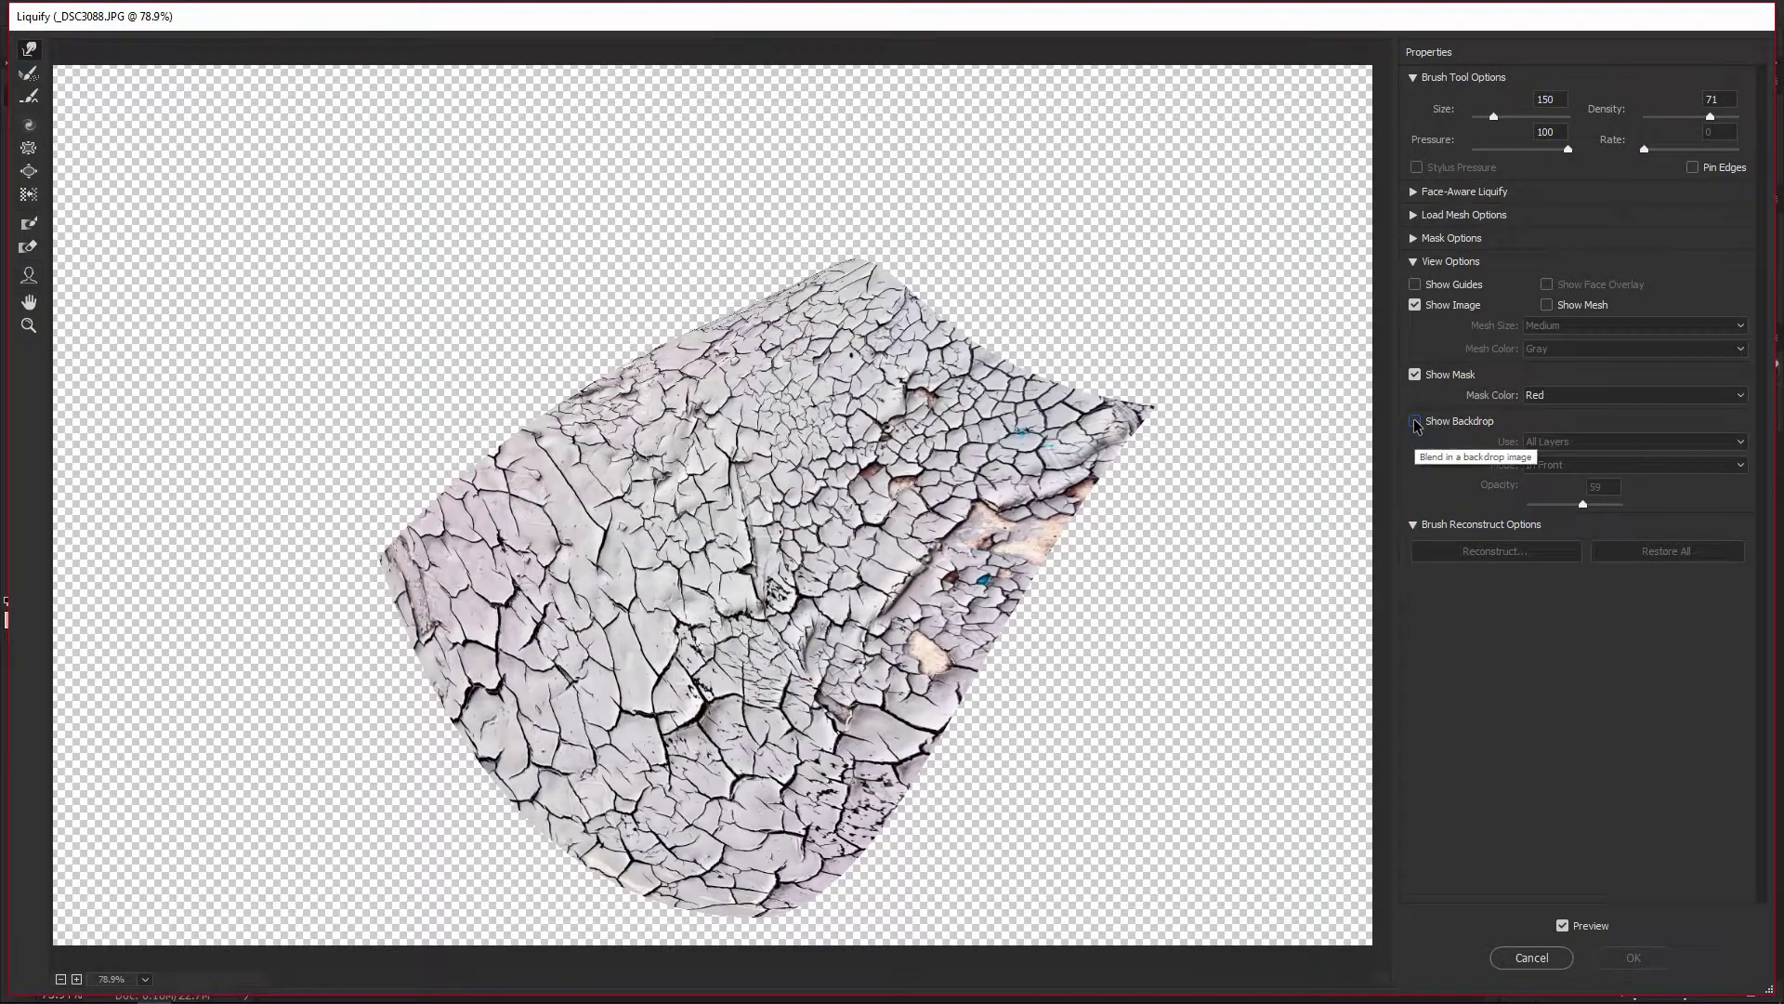
{"action": "left_click", "coordinate": [1416, 421]}
{"action": "left_click", "coordinate": [1543, 442]}
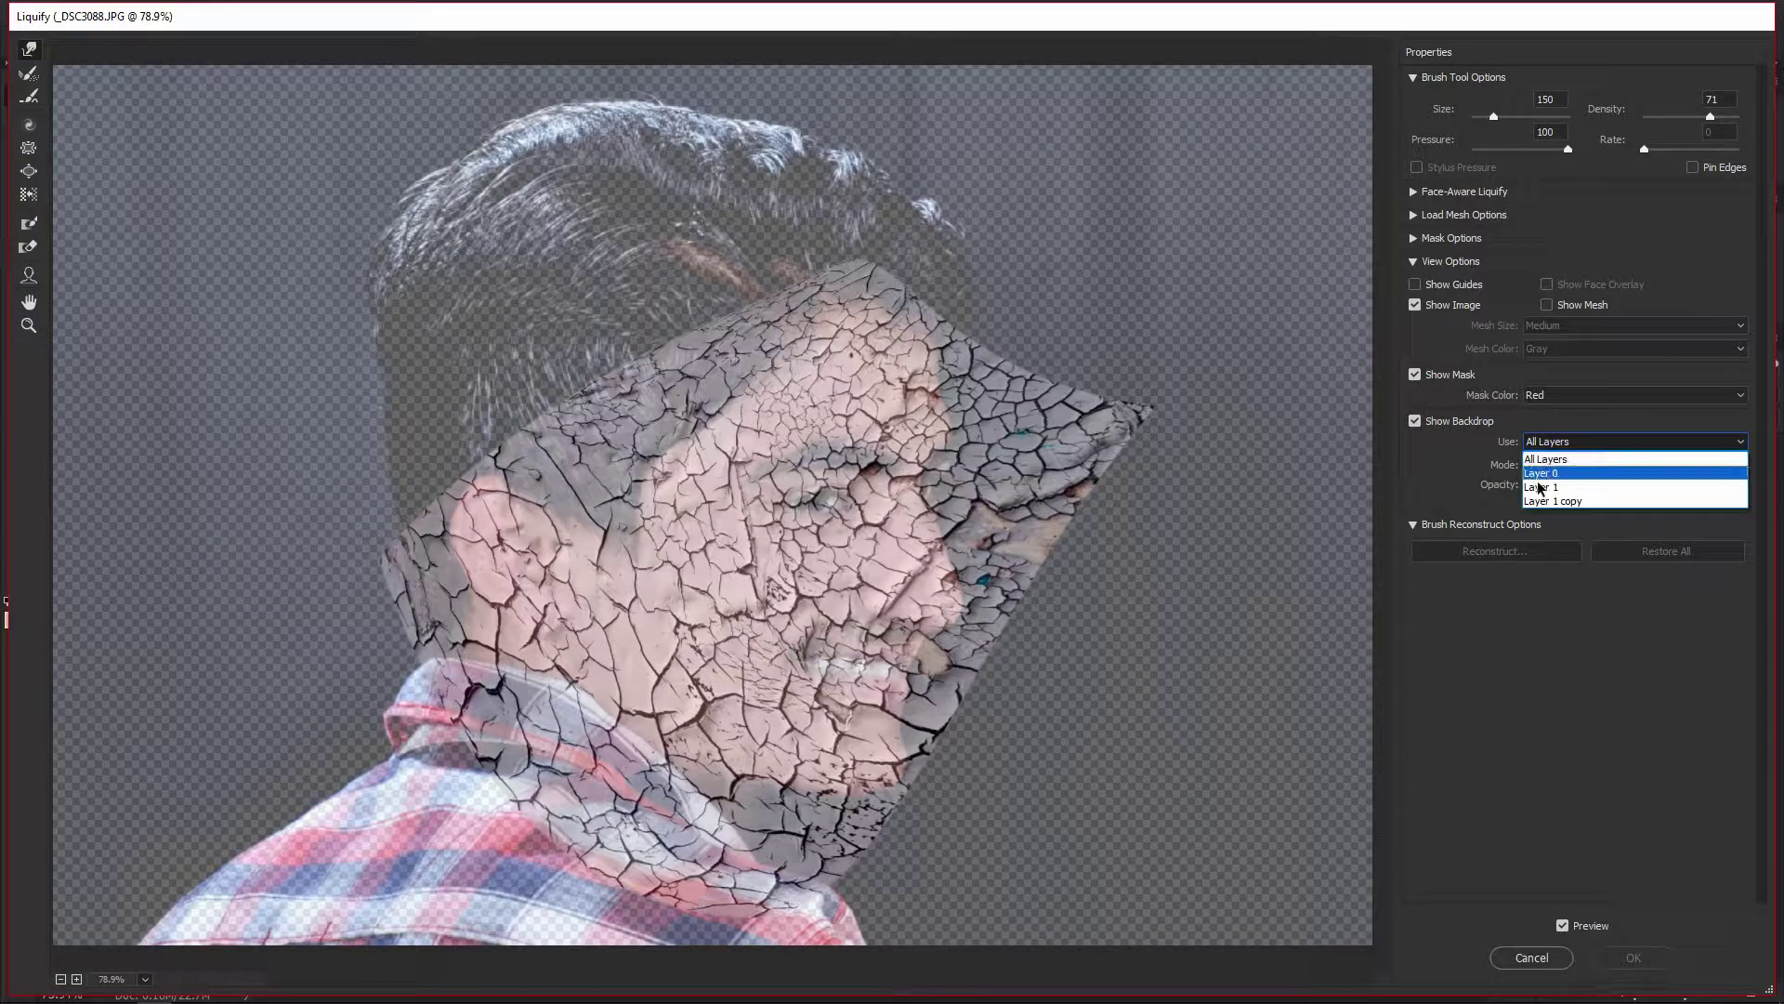
{"action": "left_click", "coordinate": [1559, 460]}
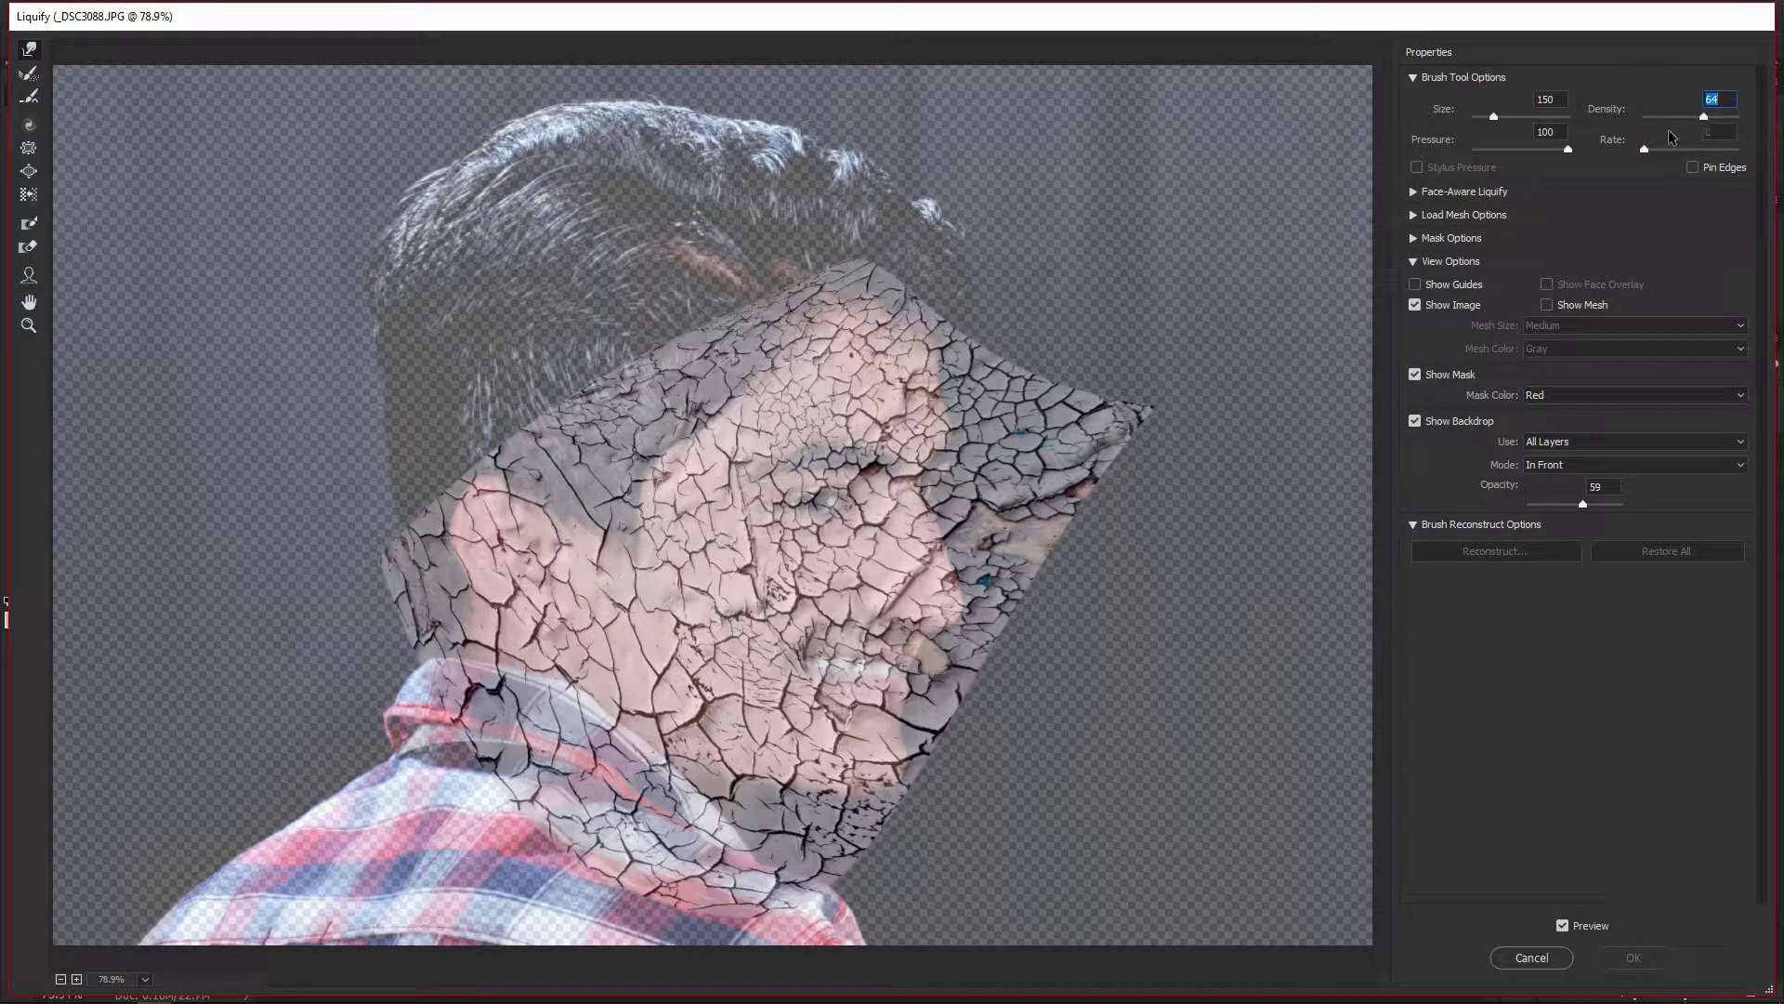
Use Forward Warp to push the texture edges to the face outline and up toward the forehead.
{"action": "left_click_drag", "start_coordinate": [1155, 378], "coordinate": [1171, 400]}
{"action": "left_click_drag", "start_coordinate": [1050, 438], "coordinate": [1146, 512]}
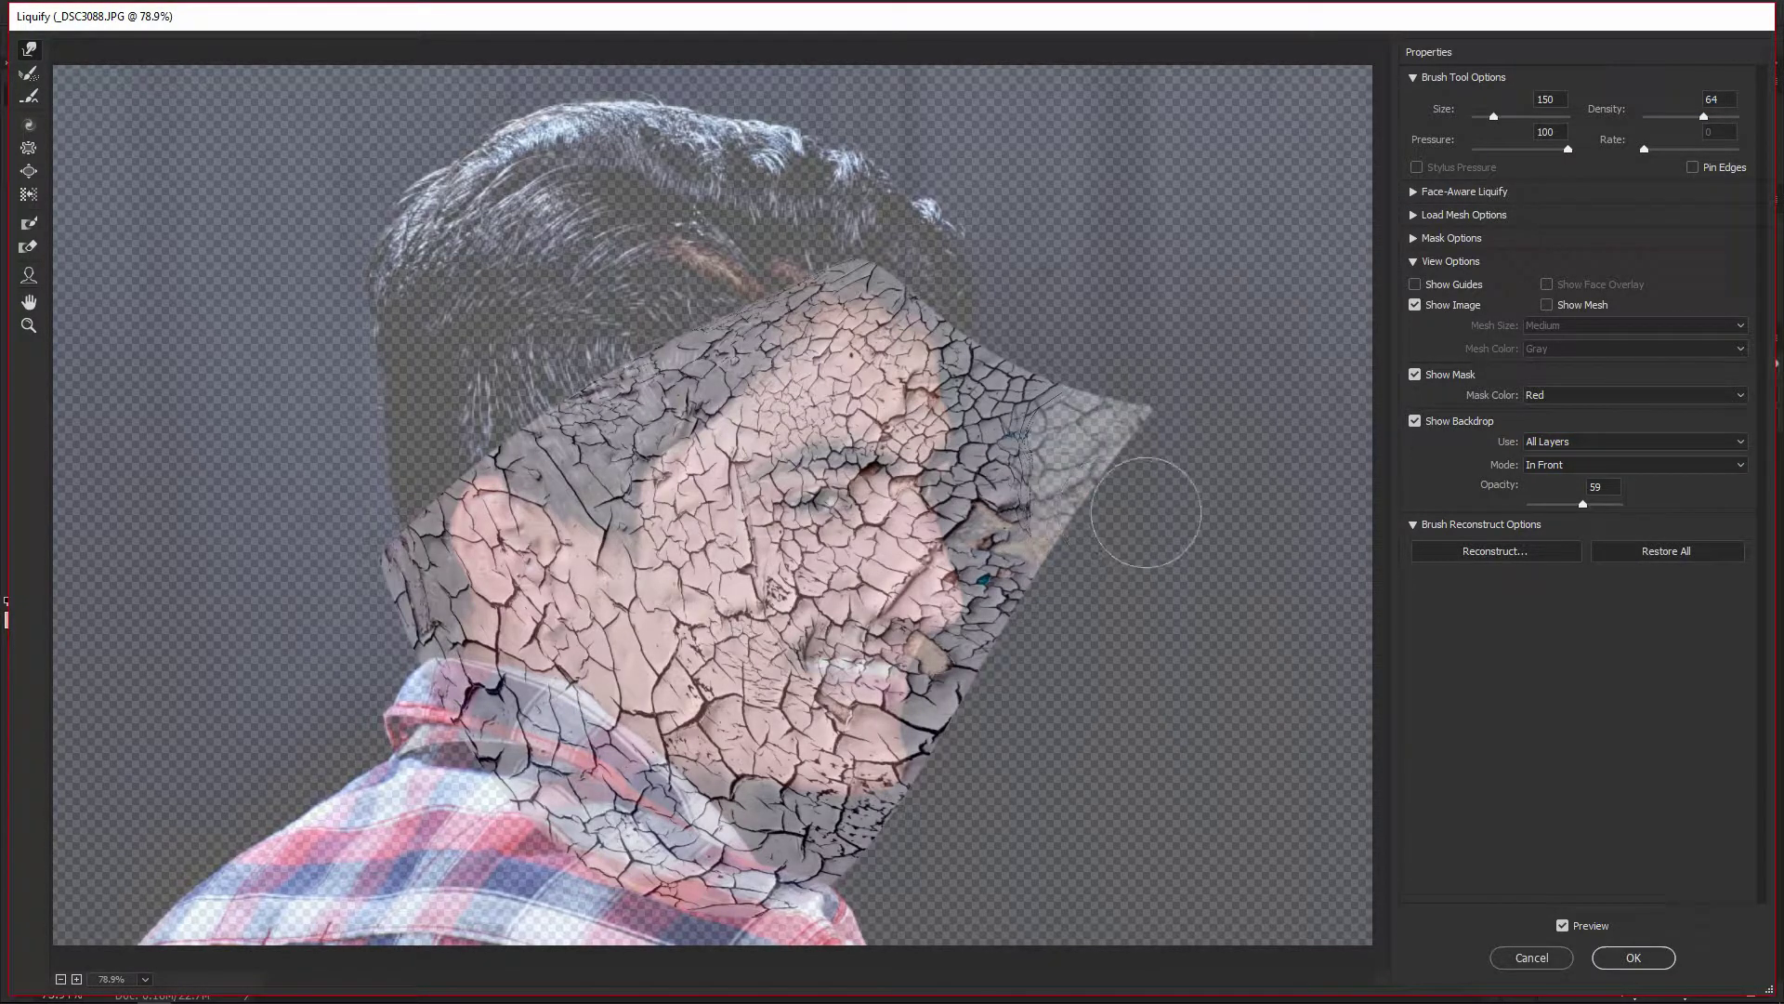
{"action": "mouse_move", "coordinate": [1145, 512]}
{"action": "left_mouse_down"}
{"action": "mouse_move", "coordinate": [1152, 360]}
{"action": "mouse_move", "coordinate": [1056, 350]}
{"action": "left_mouse_up"}
{"action": "key", "text": "bracketleft"}
{"action": "key", "text": "bracketleft"}
{"action": "key", "text": "bracketleft"}
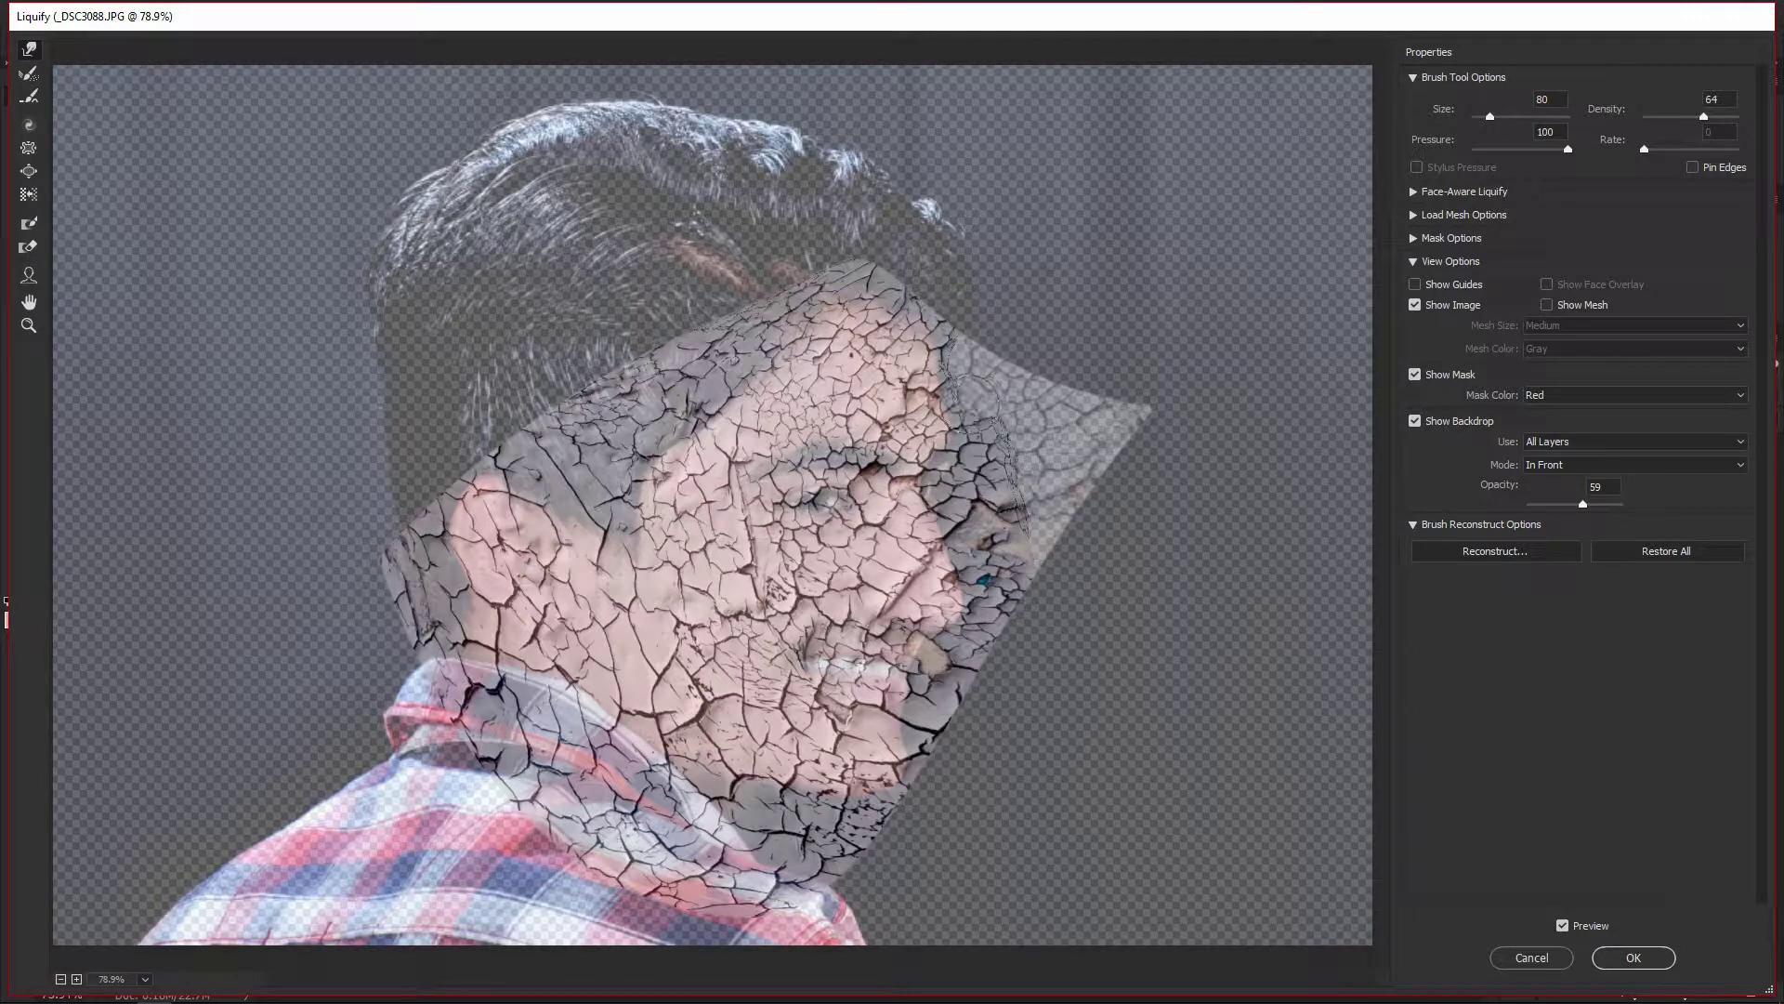
{"action": "key", "text": "bracketright"}
{"action": "key", "text": "bracketright"}
{"action": "left_click_drag", "start_coordinate": [962, 507], "coordinate": [985, 521]}
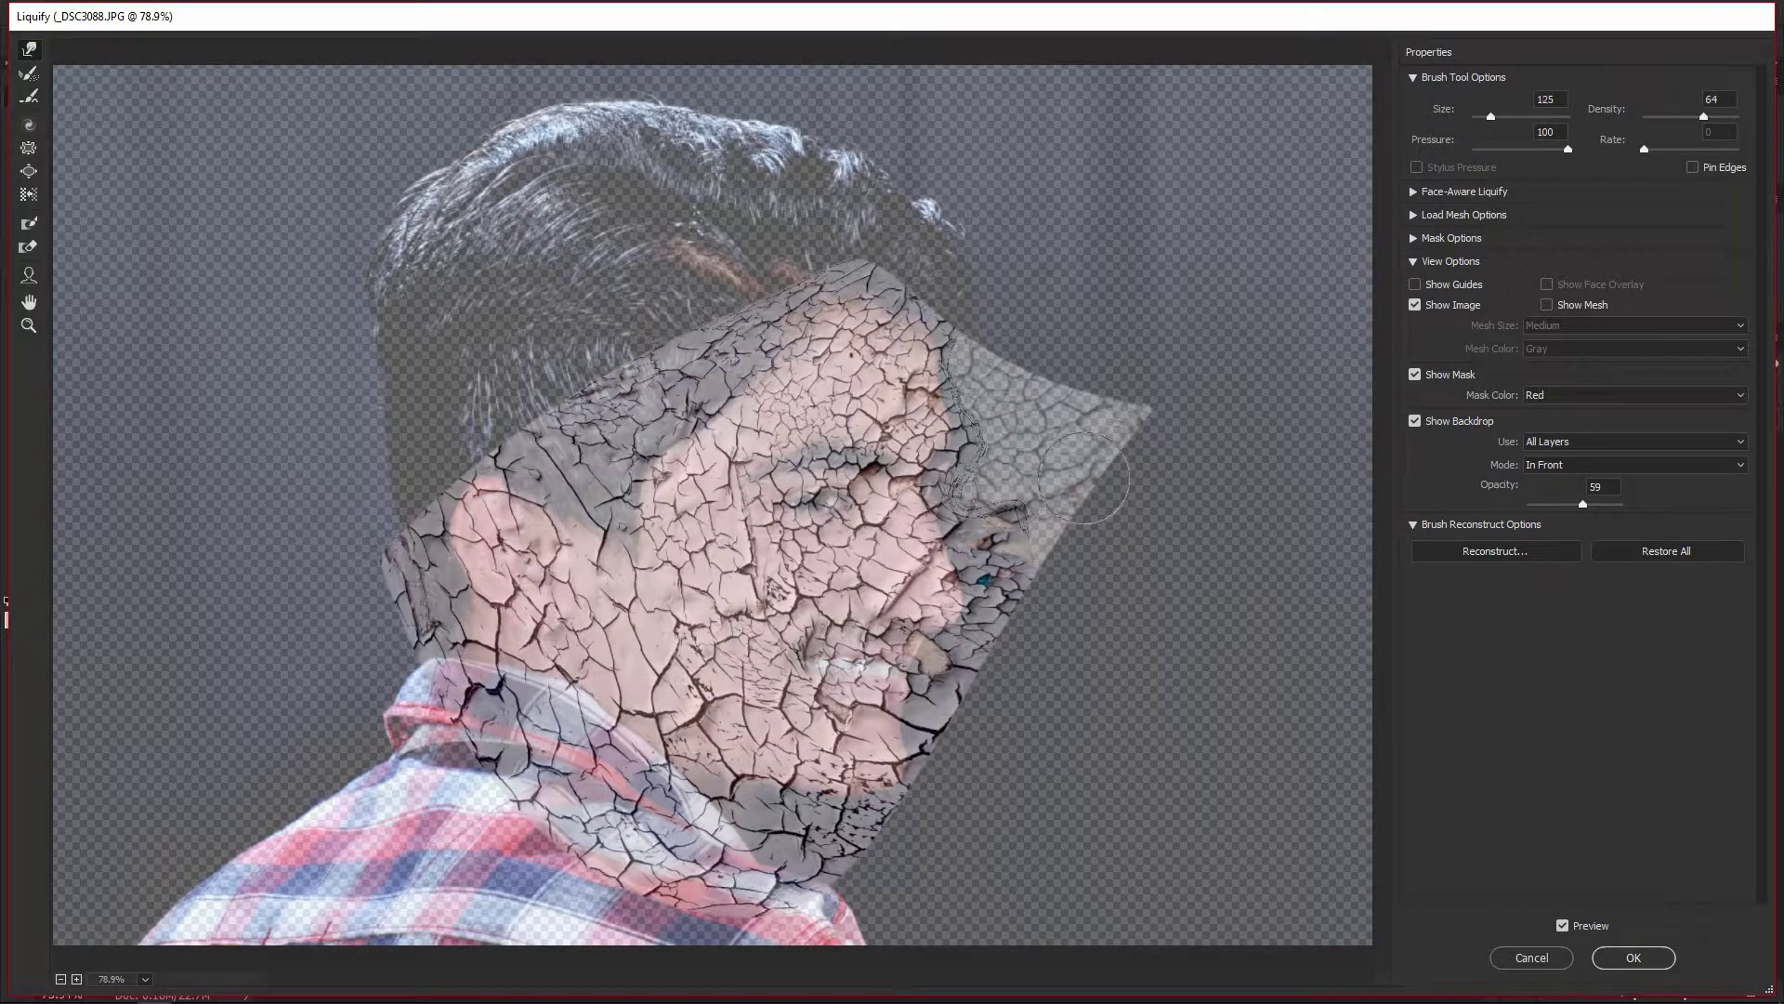
{"action": "key", "text": "bracketright"}
{"action": "key", "text": "bracketright"}
{"action": "mouse_move", "coordinate": [1029, 624]}
{"action": "left_mouse_down"}
{"action": "mouse_move", "coordinate": [557, 402]}
{"action": "mouse_move", "coordinate": [724, 279]}
{"action": "left_mouse_up"}
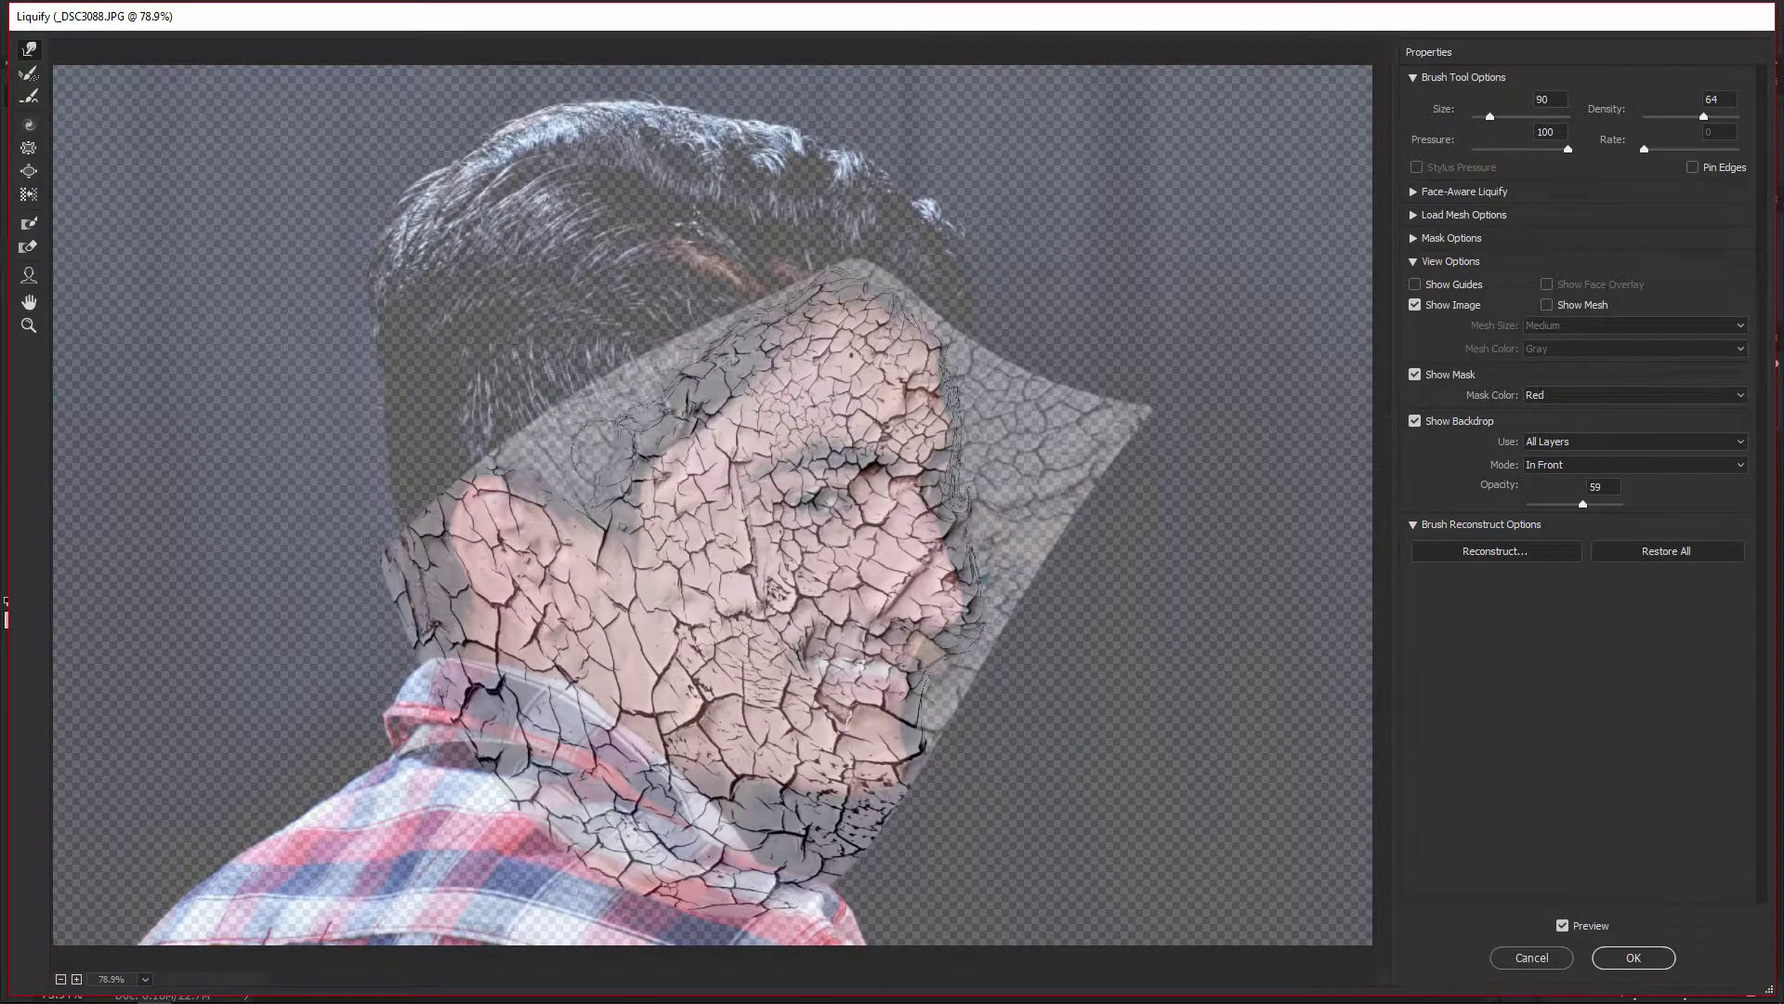
Adjust brush size and zoom to review the reshaped texture, then apply Liquify.
{"action": "key", "text": "bracketleft"}
{"action": "key", "text": "bracketleft"}
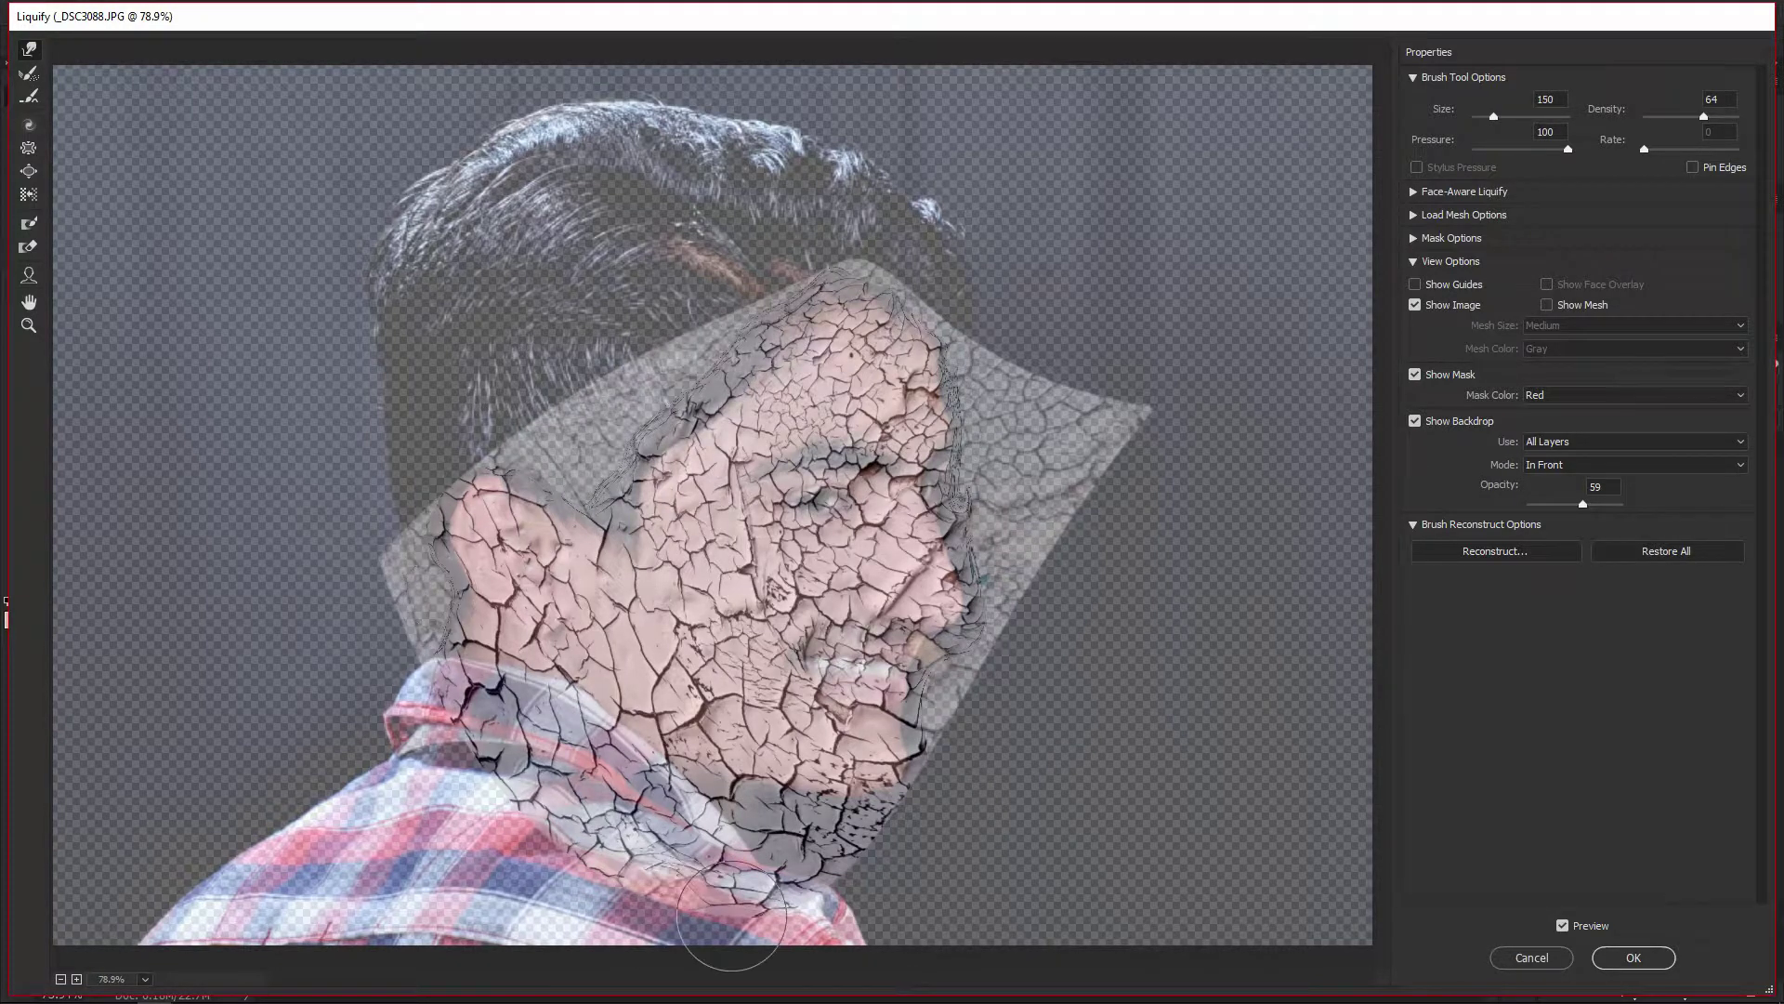
{"action": "key", "text": "ctrl+plus"}
{"action": "key", "text": "bracketright"}
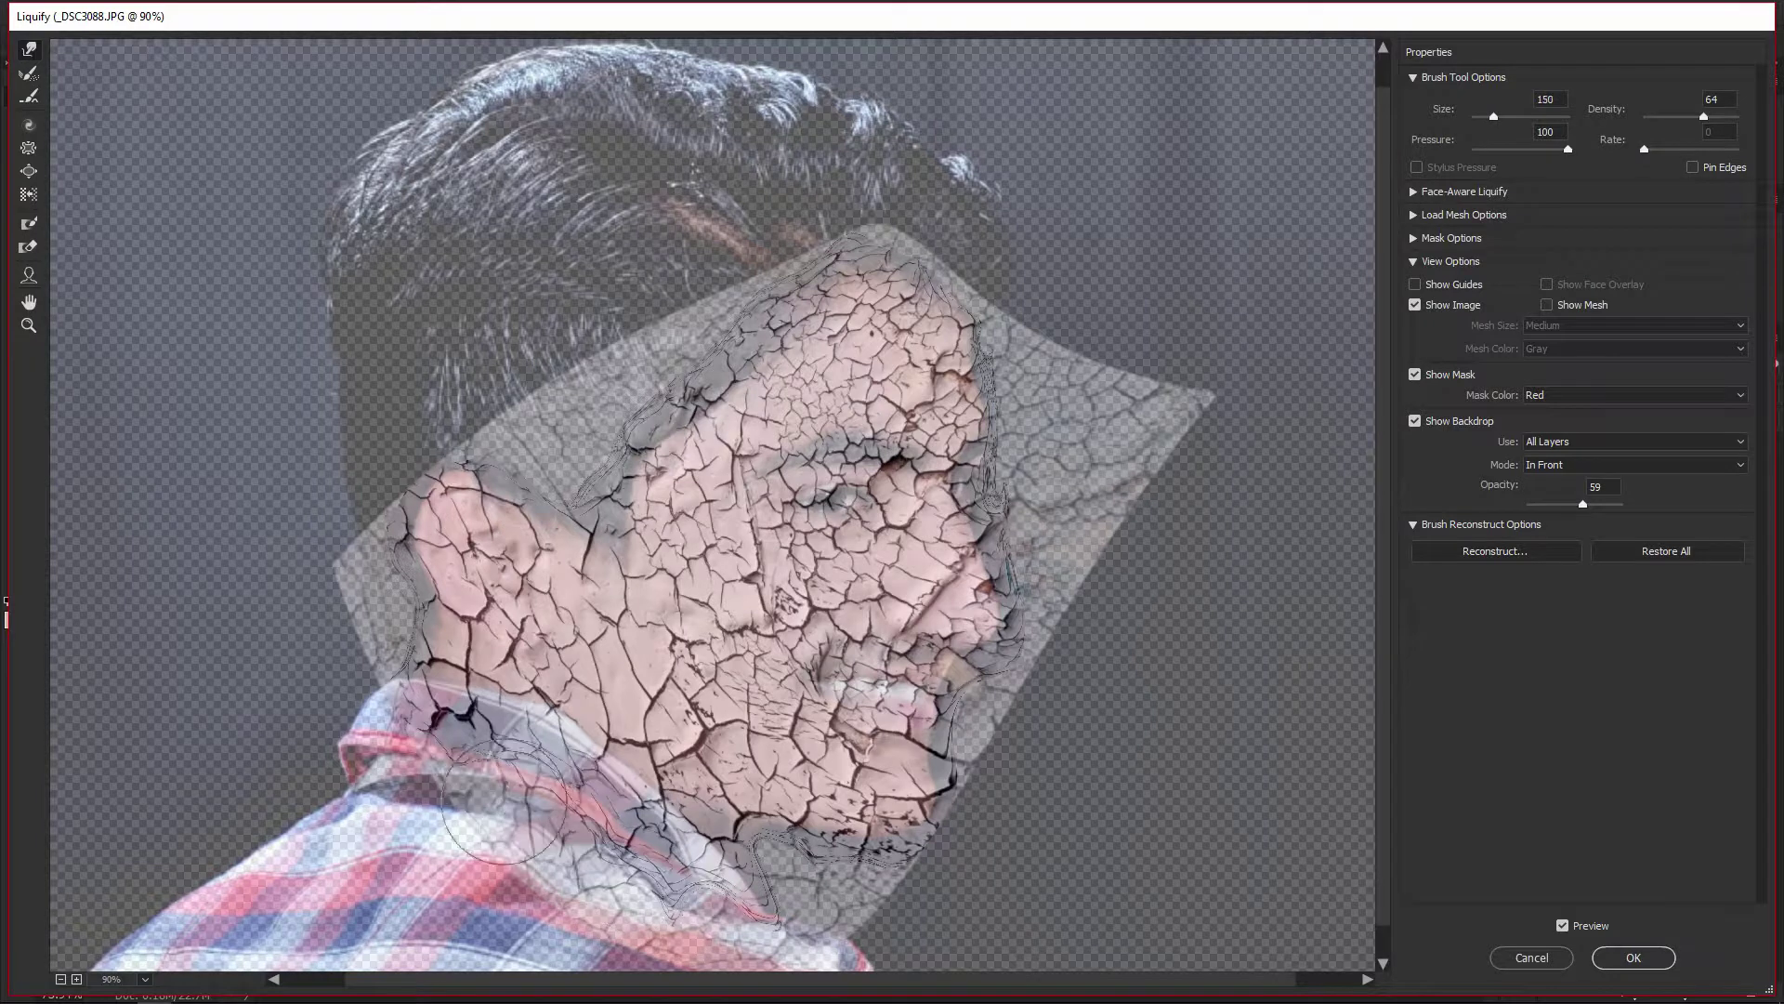
{"action": "key", "text": "ctrl+plus"}
{"action": "key", "text": "bracketleft"}
{"action": "key", "text": "bracketleft"}
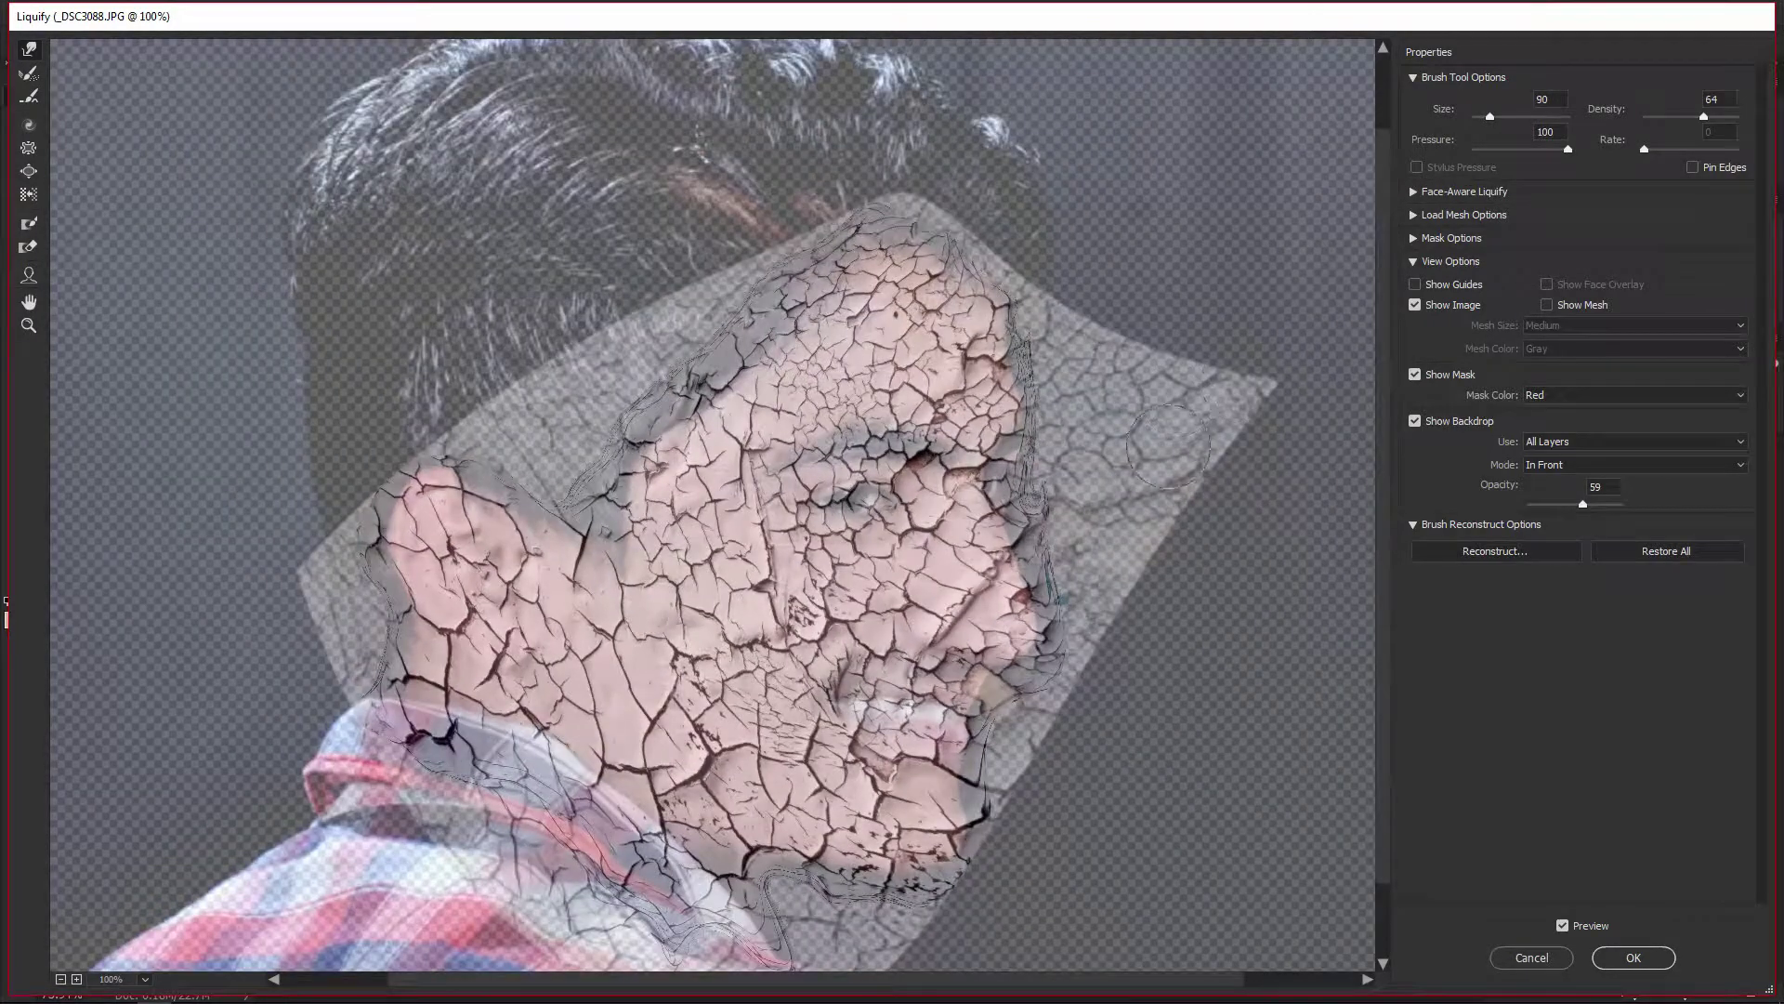
{"action": "key", "text": "ctrl+minus"}
{"action": "key", "text": "bracketright"}
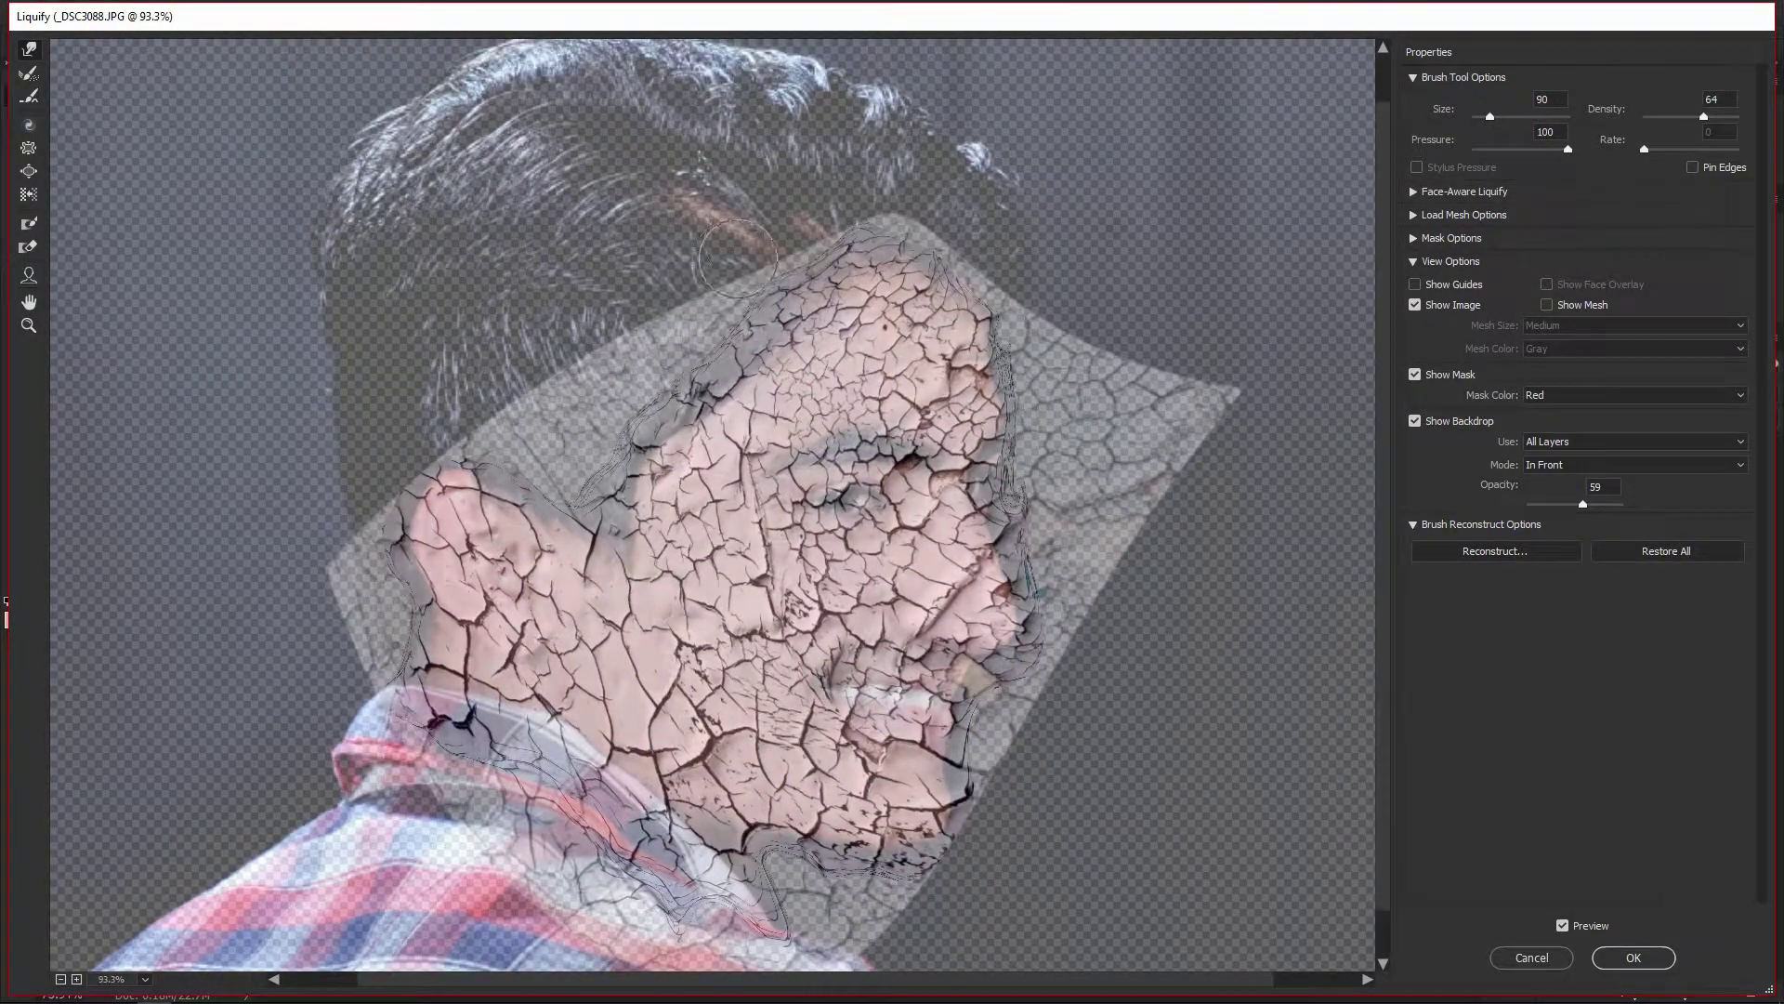
{"action": "key", "text": "ctrl+minus"}
{"action": "key", "text": "ctrl+minus"}
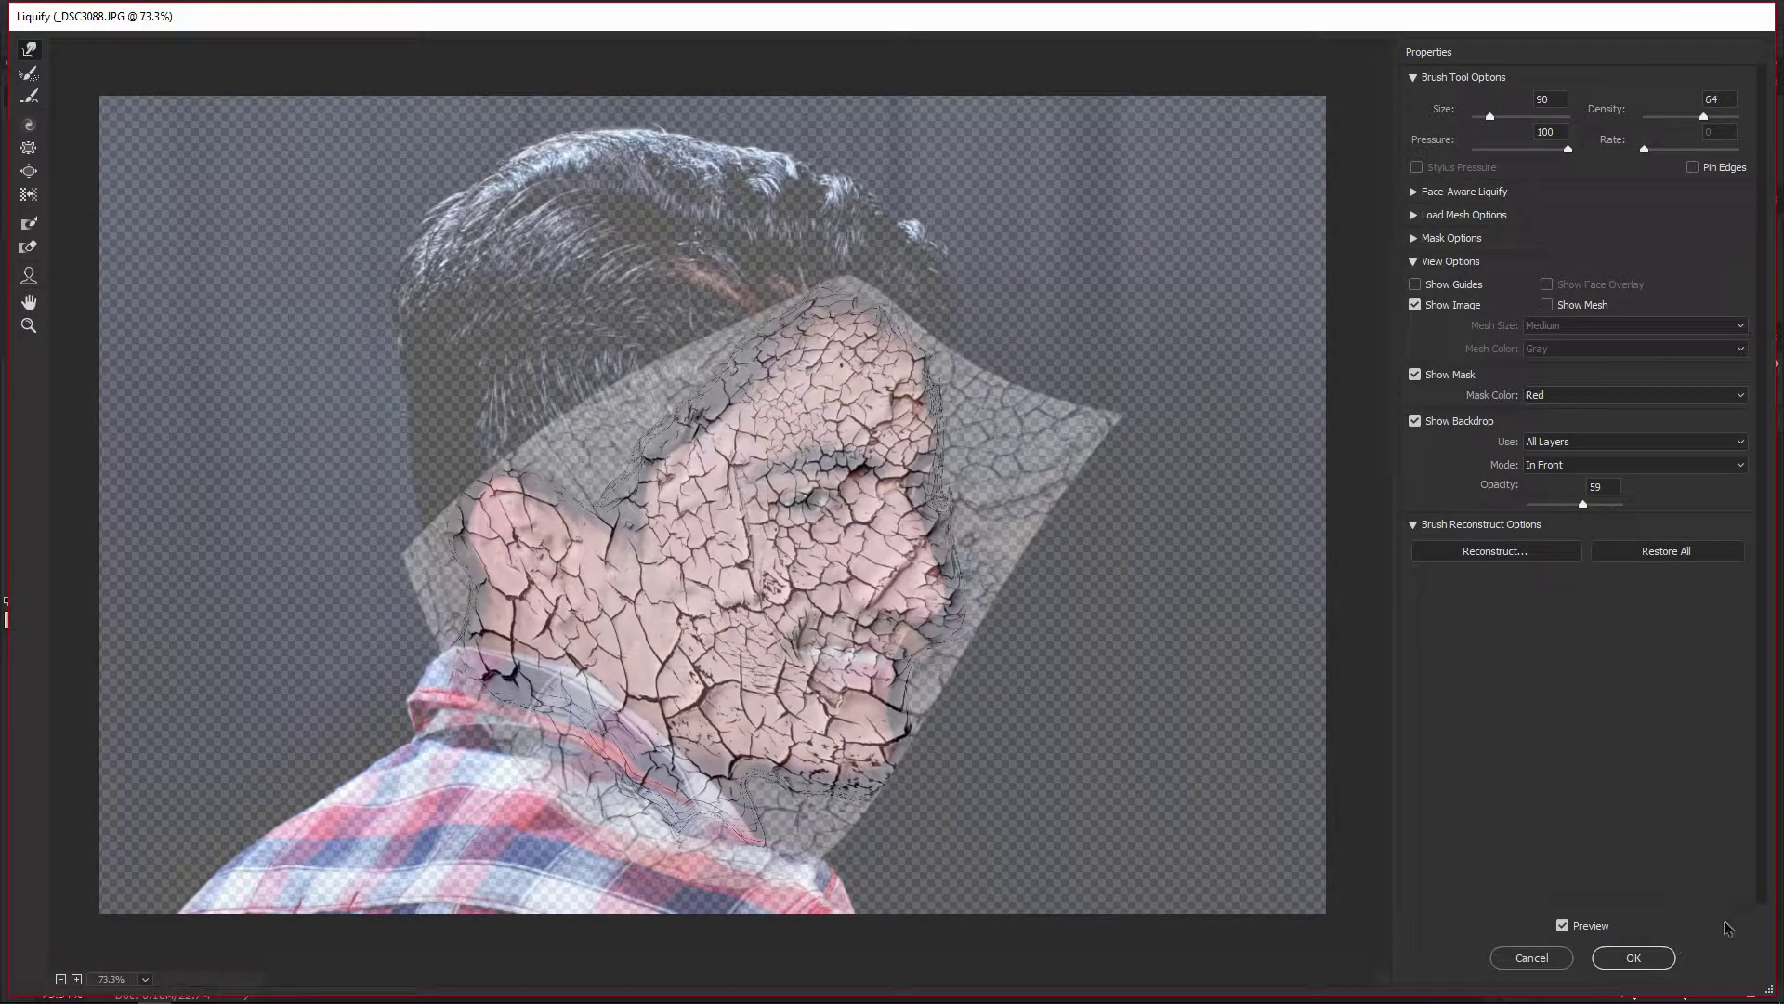
{"action": "left_click", "coordinate": [1632, 958]}
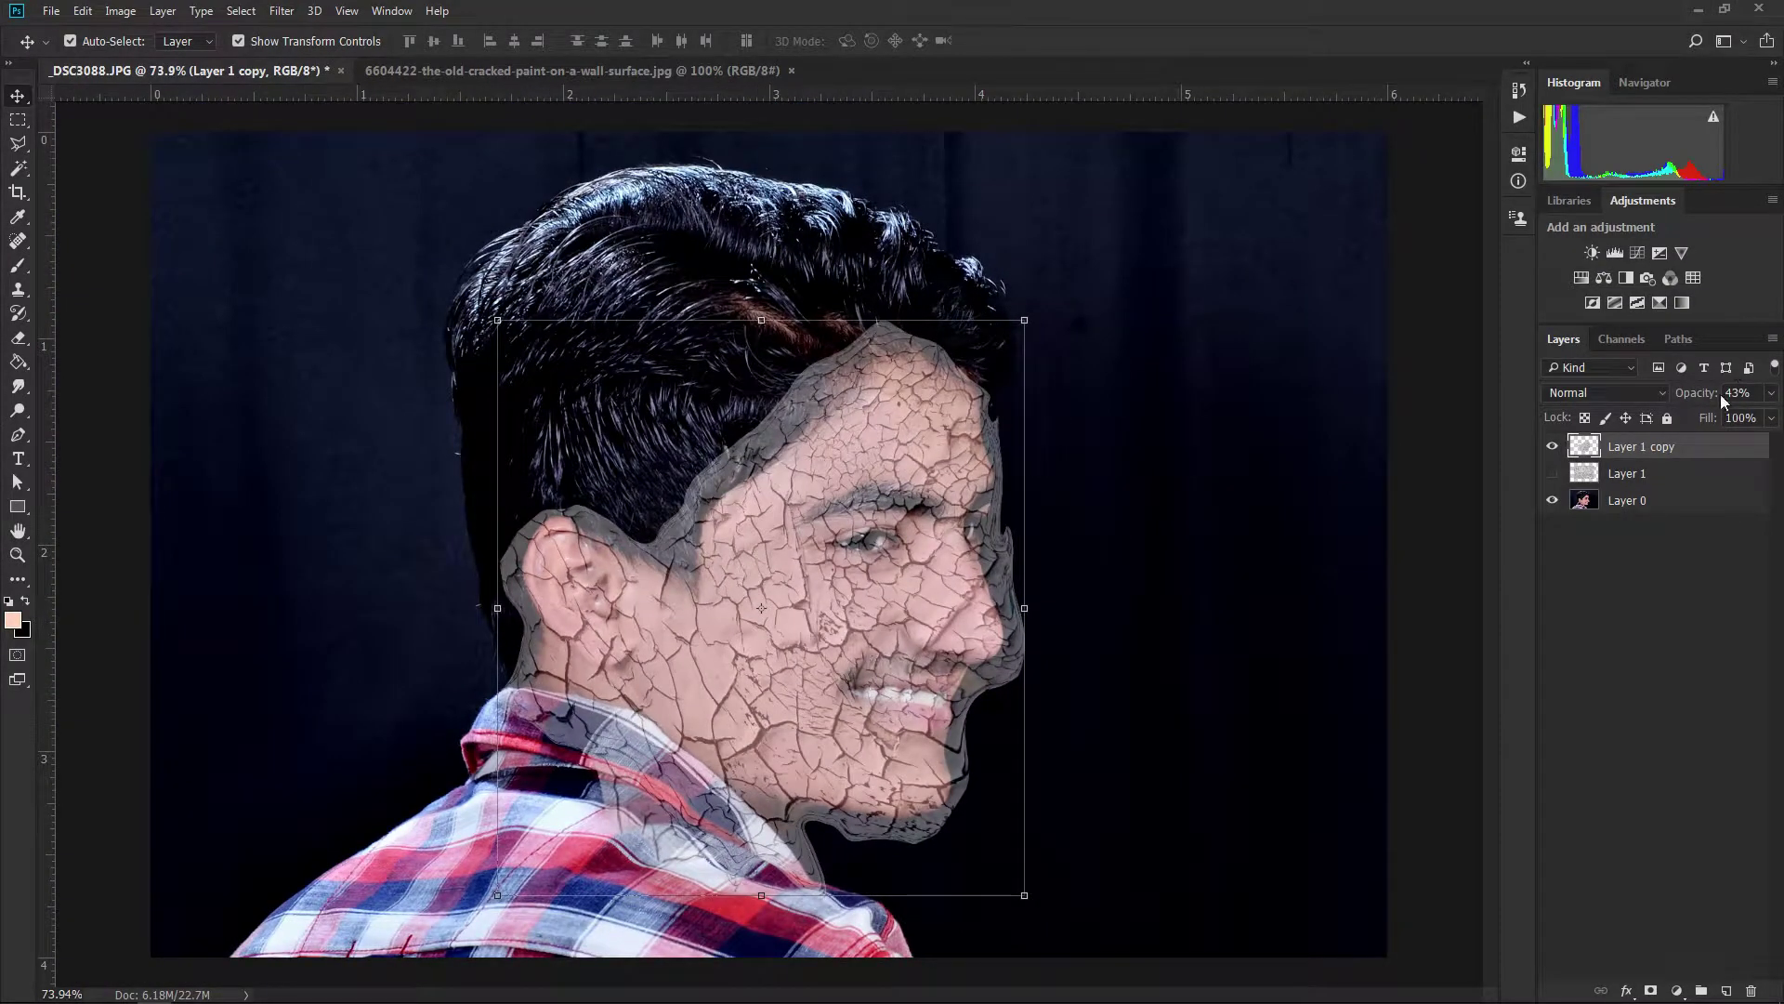
Set Layer 1 copy to 100% opacity with the Multiply blend mode.
{"action": "left_click_drag", "start_coordinate": [1695, 399], "coordinate": [1747, 398]}
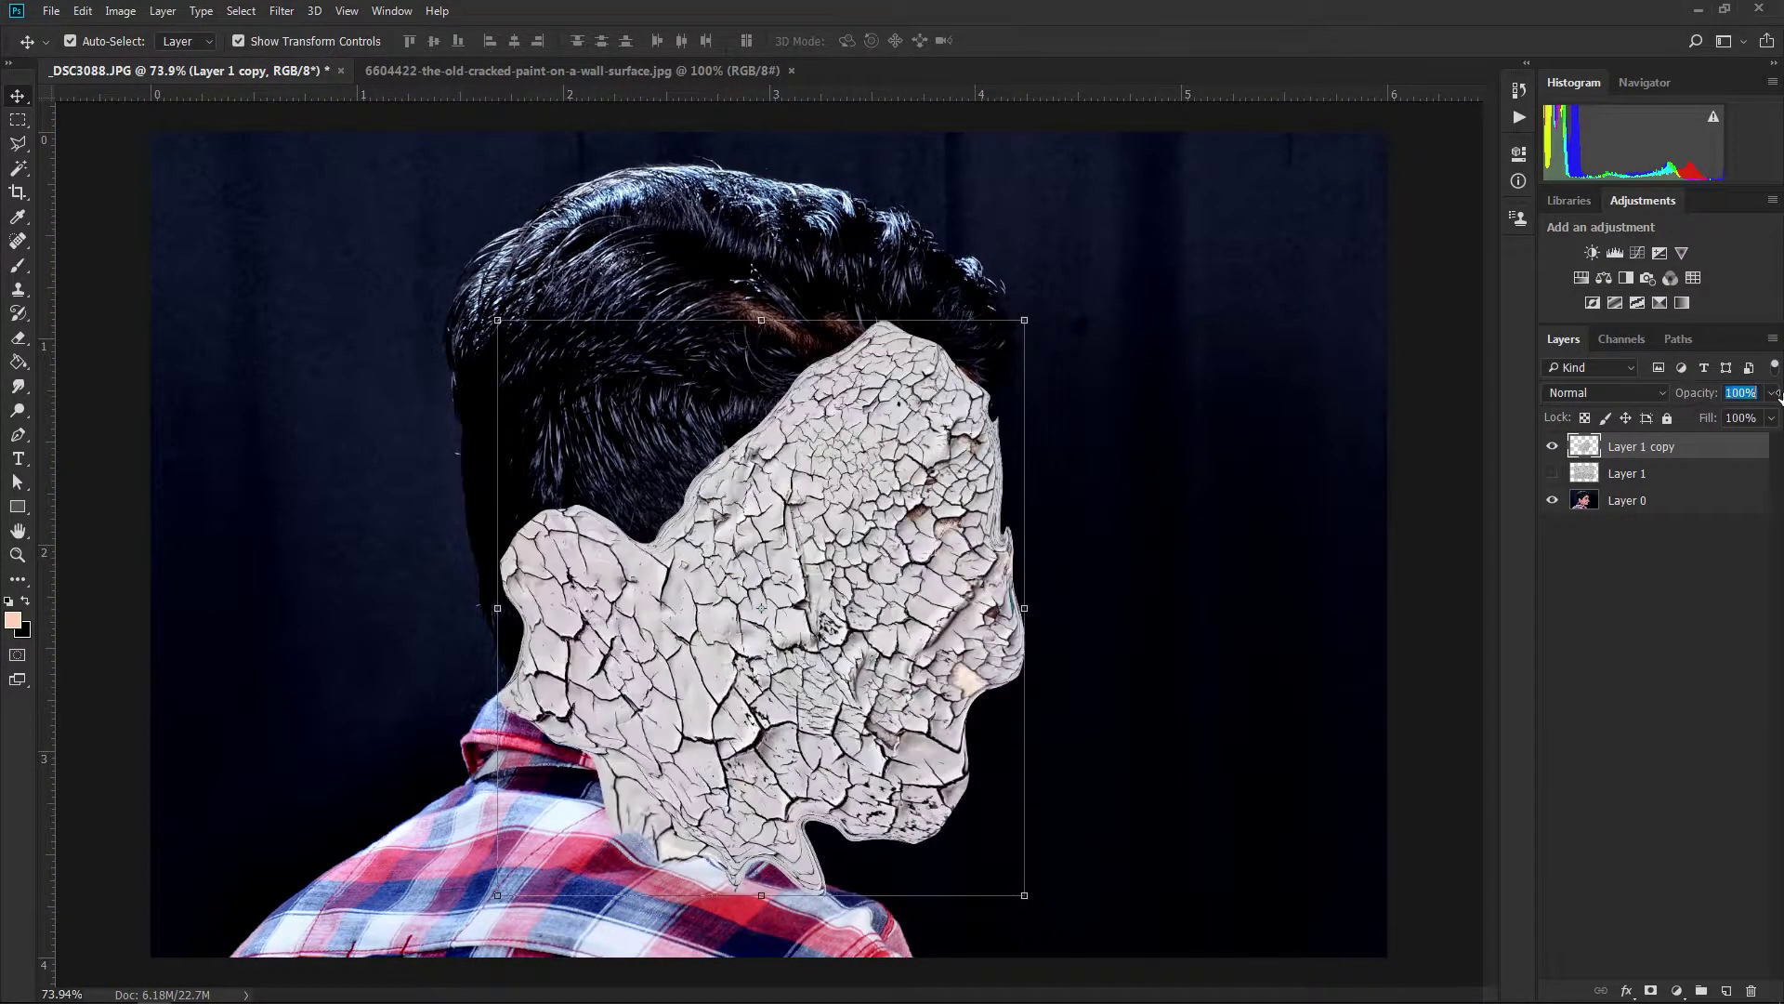
{"action": "left_click", "coordinate": [1633, 391]}
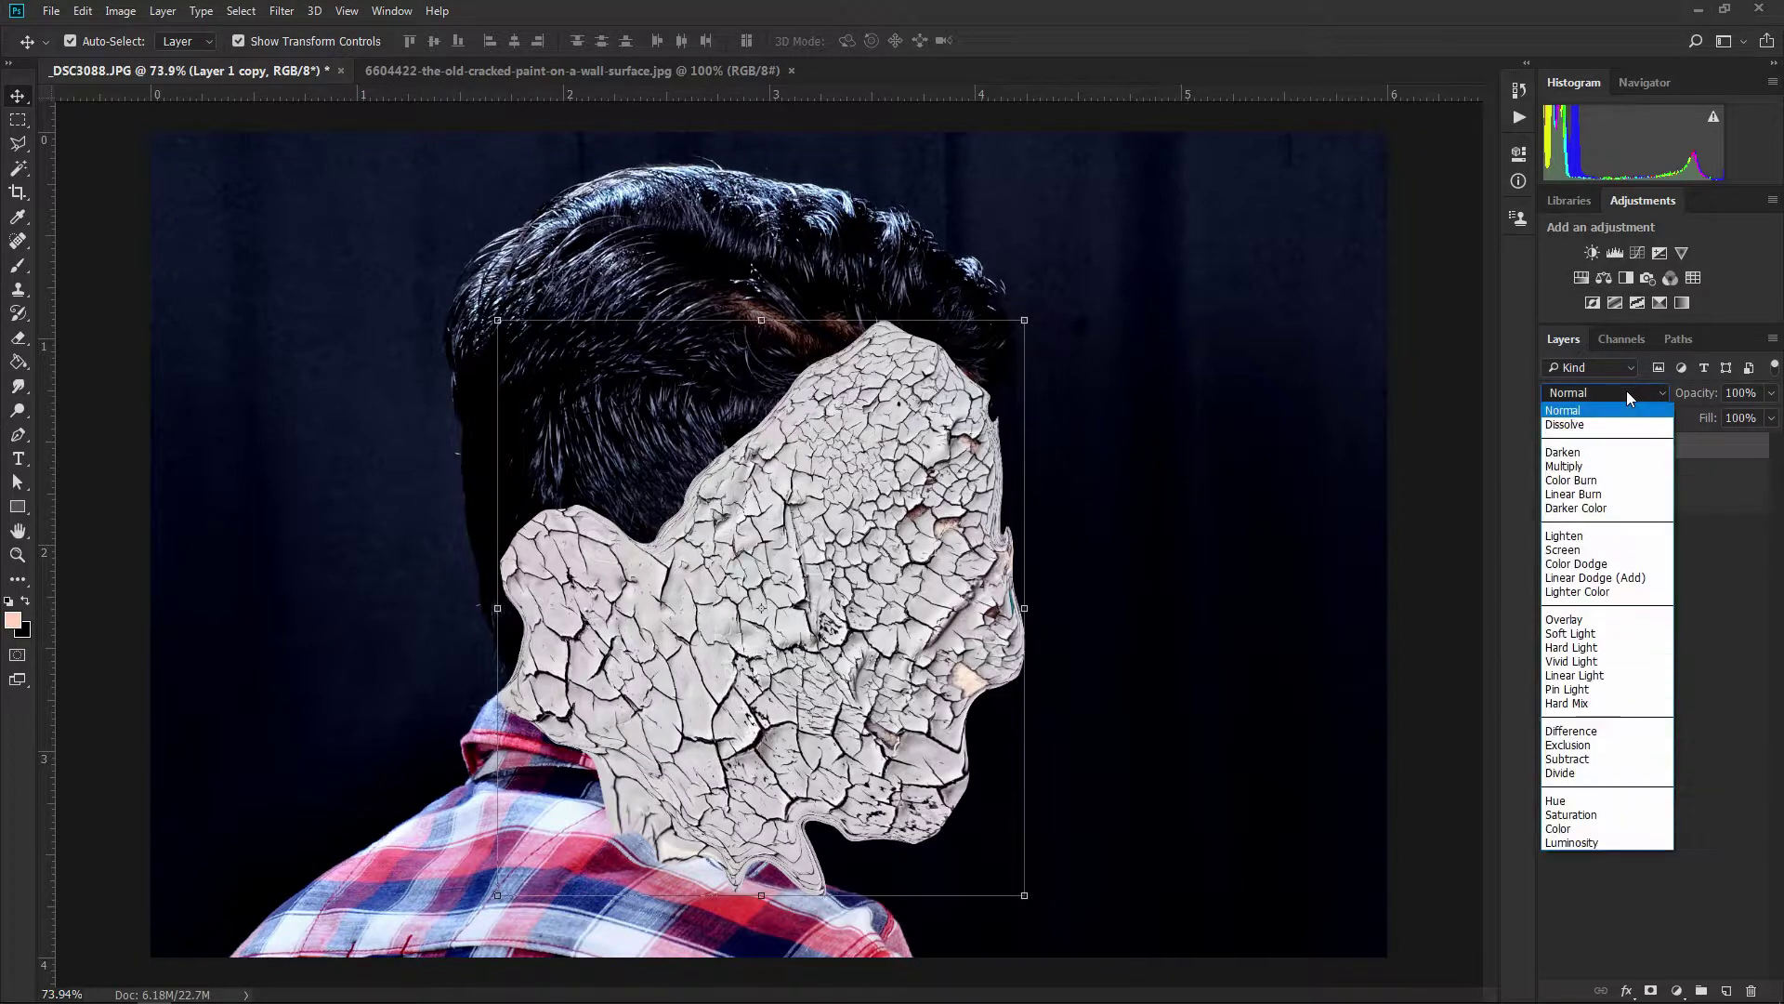
{"action": "left_click", "coordinate": [1568, 467]}
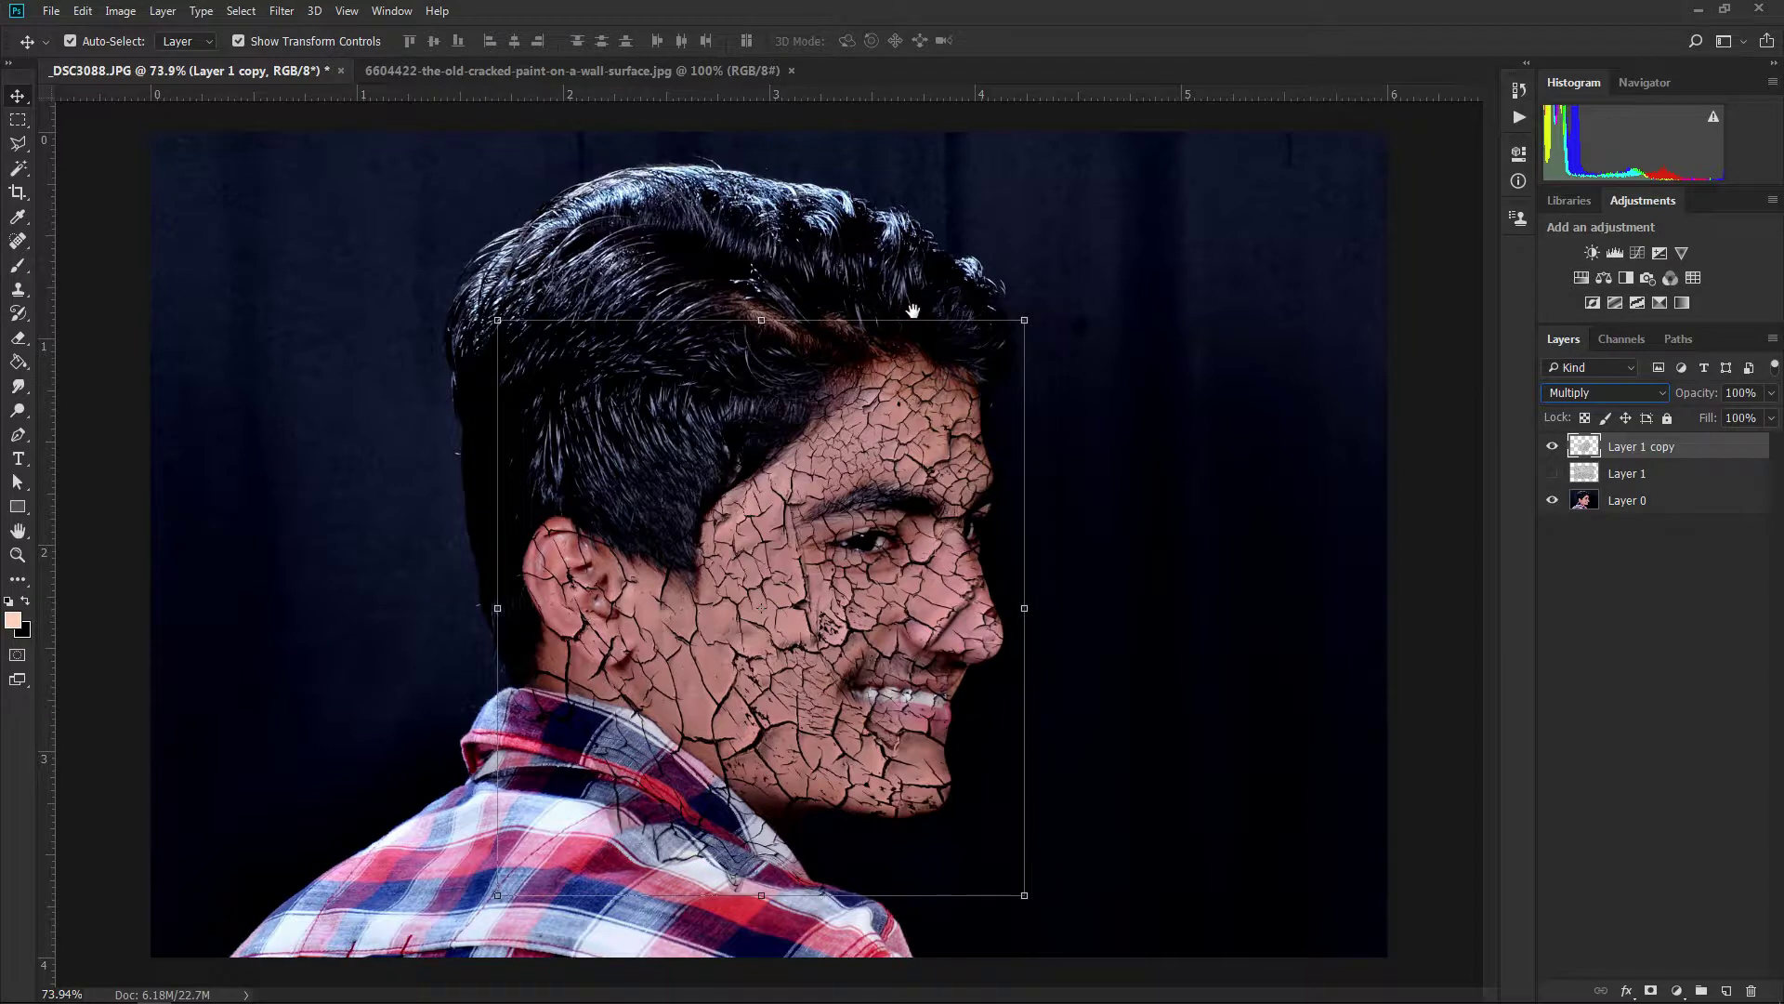
{"action": "scroll", "coordinate": [912, 309], "scroll_direction": "up", "scroll_amount": 3}
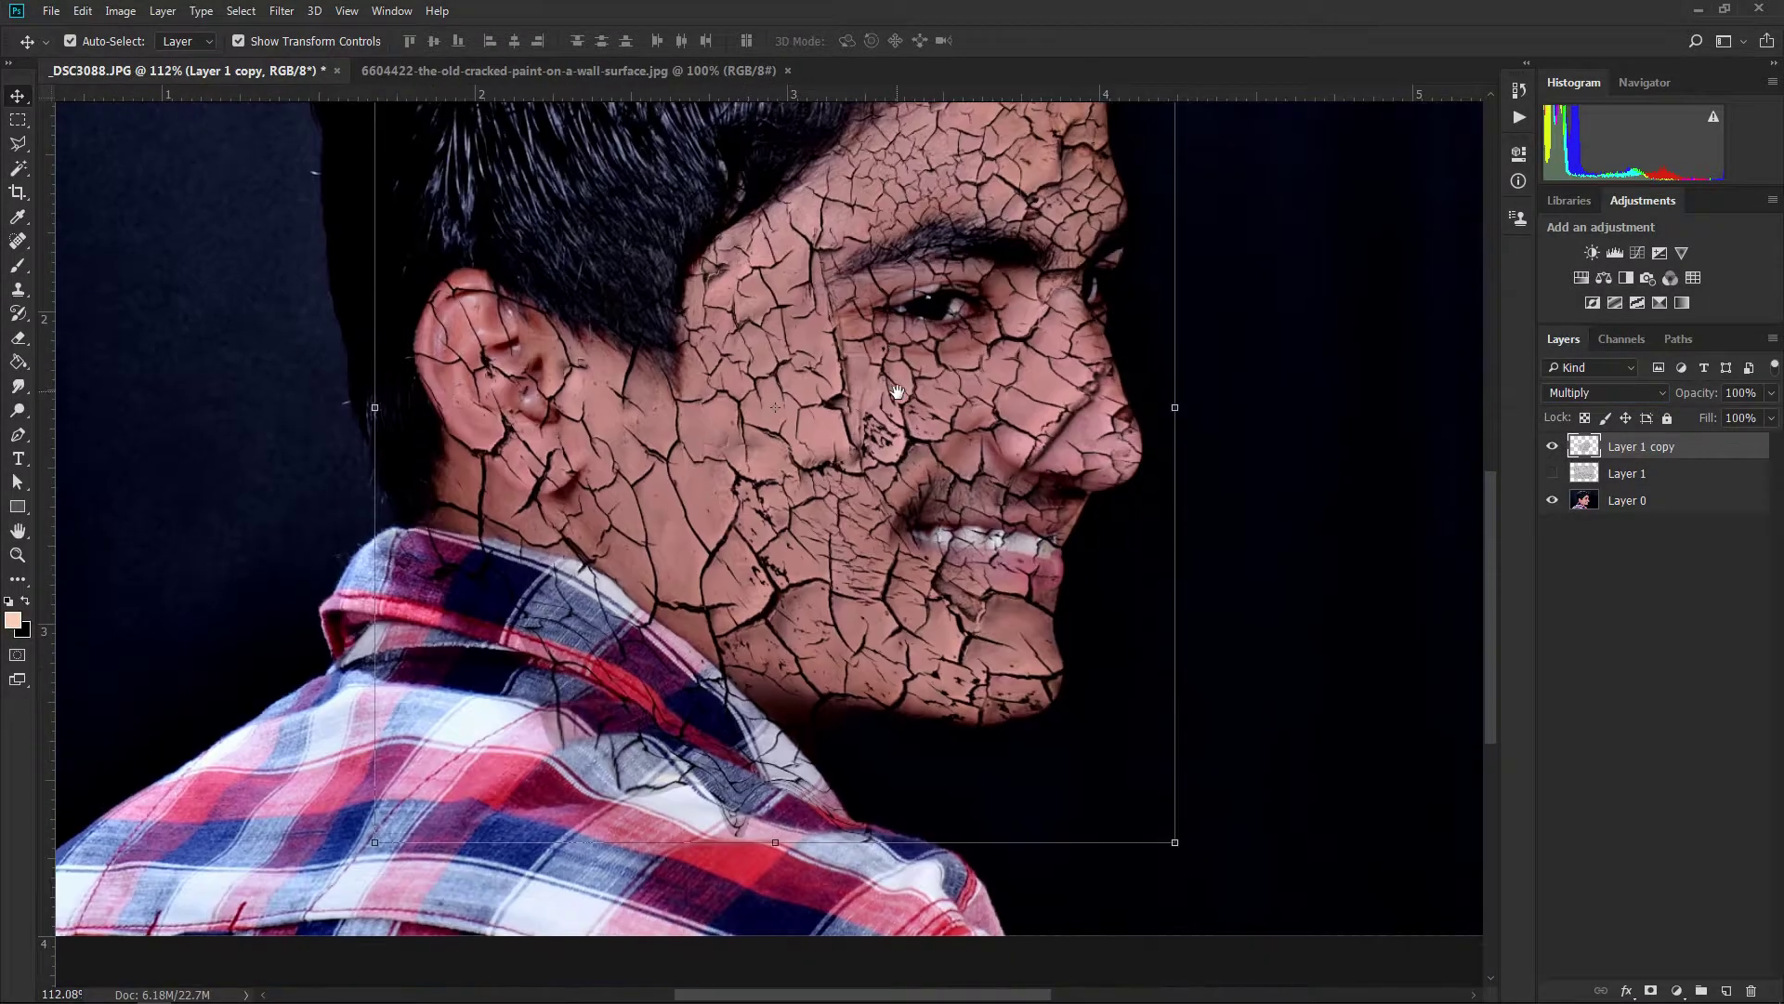
With the Eraser, remove the cracks from the shirt collar.
{"action": "left_click", "coordinate": [18, 338]}
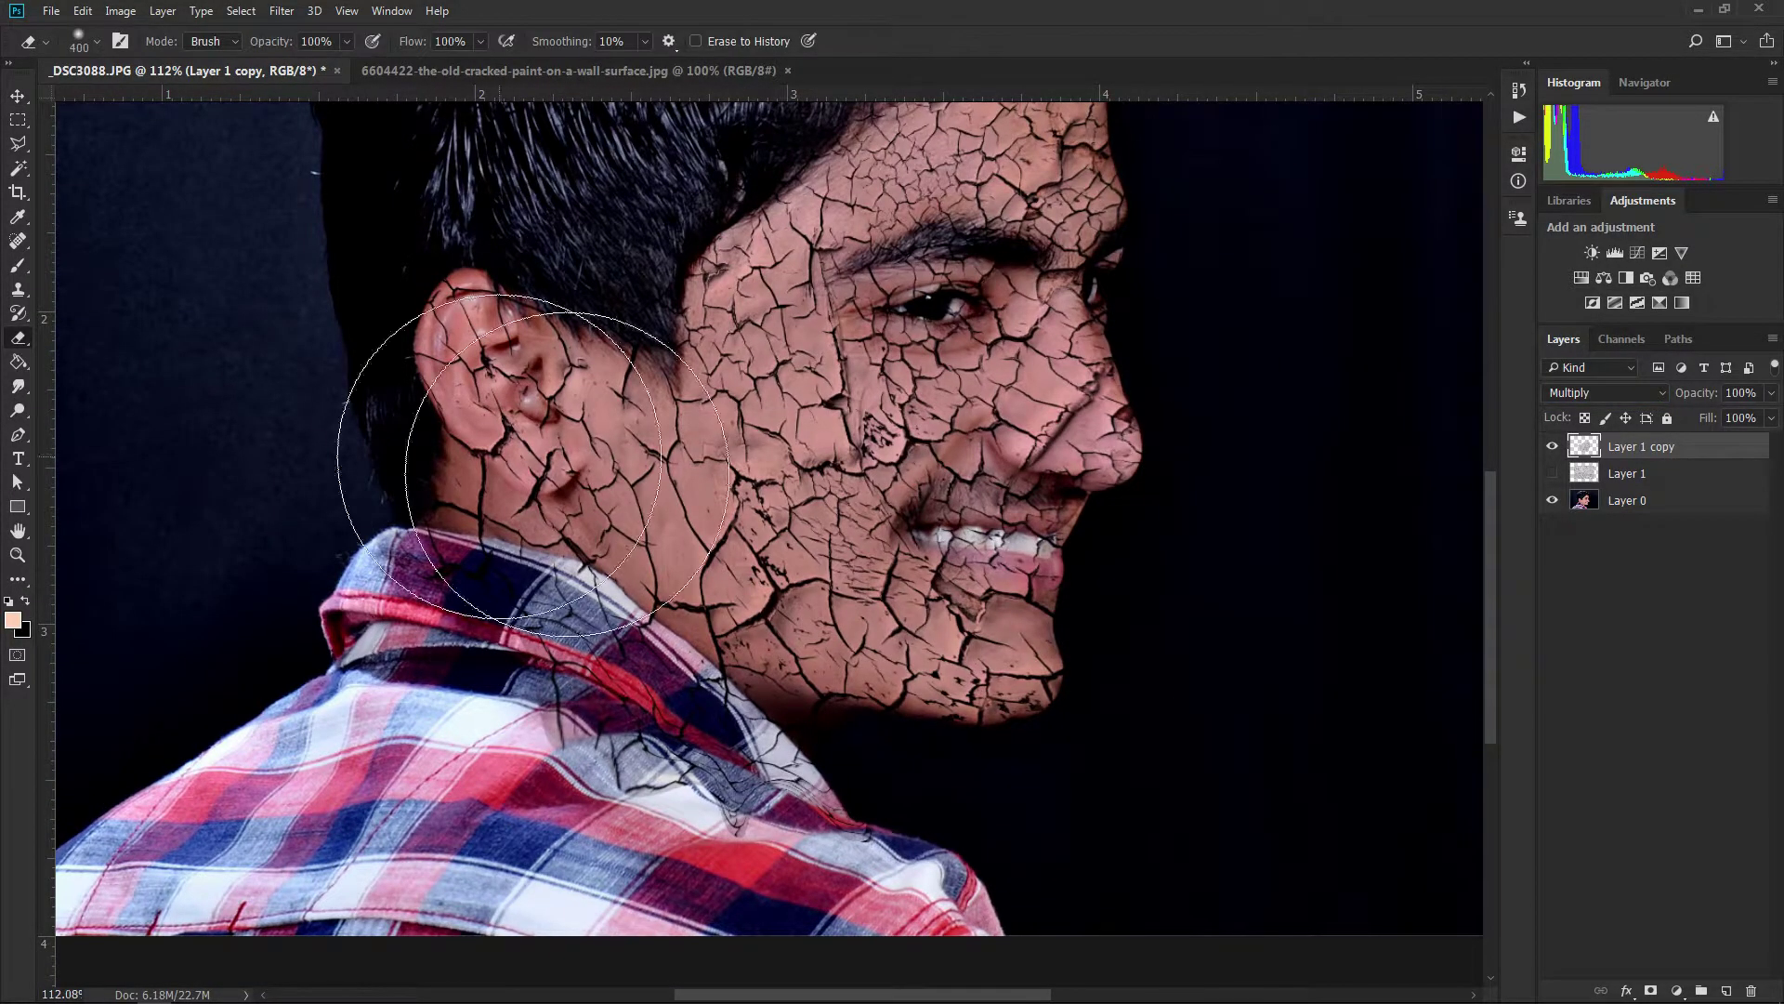
{"action": "scroll", "coordinate": [769, 533], "scroll_direction": "up", "scroll_amount": 2}
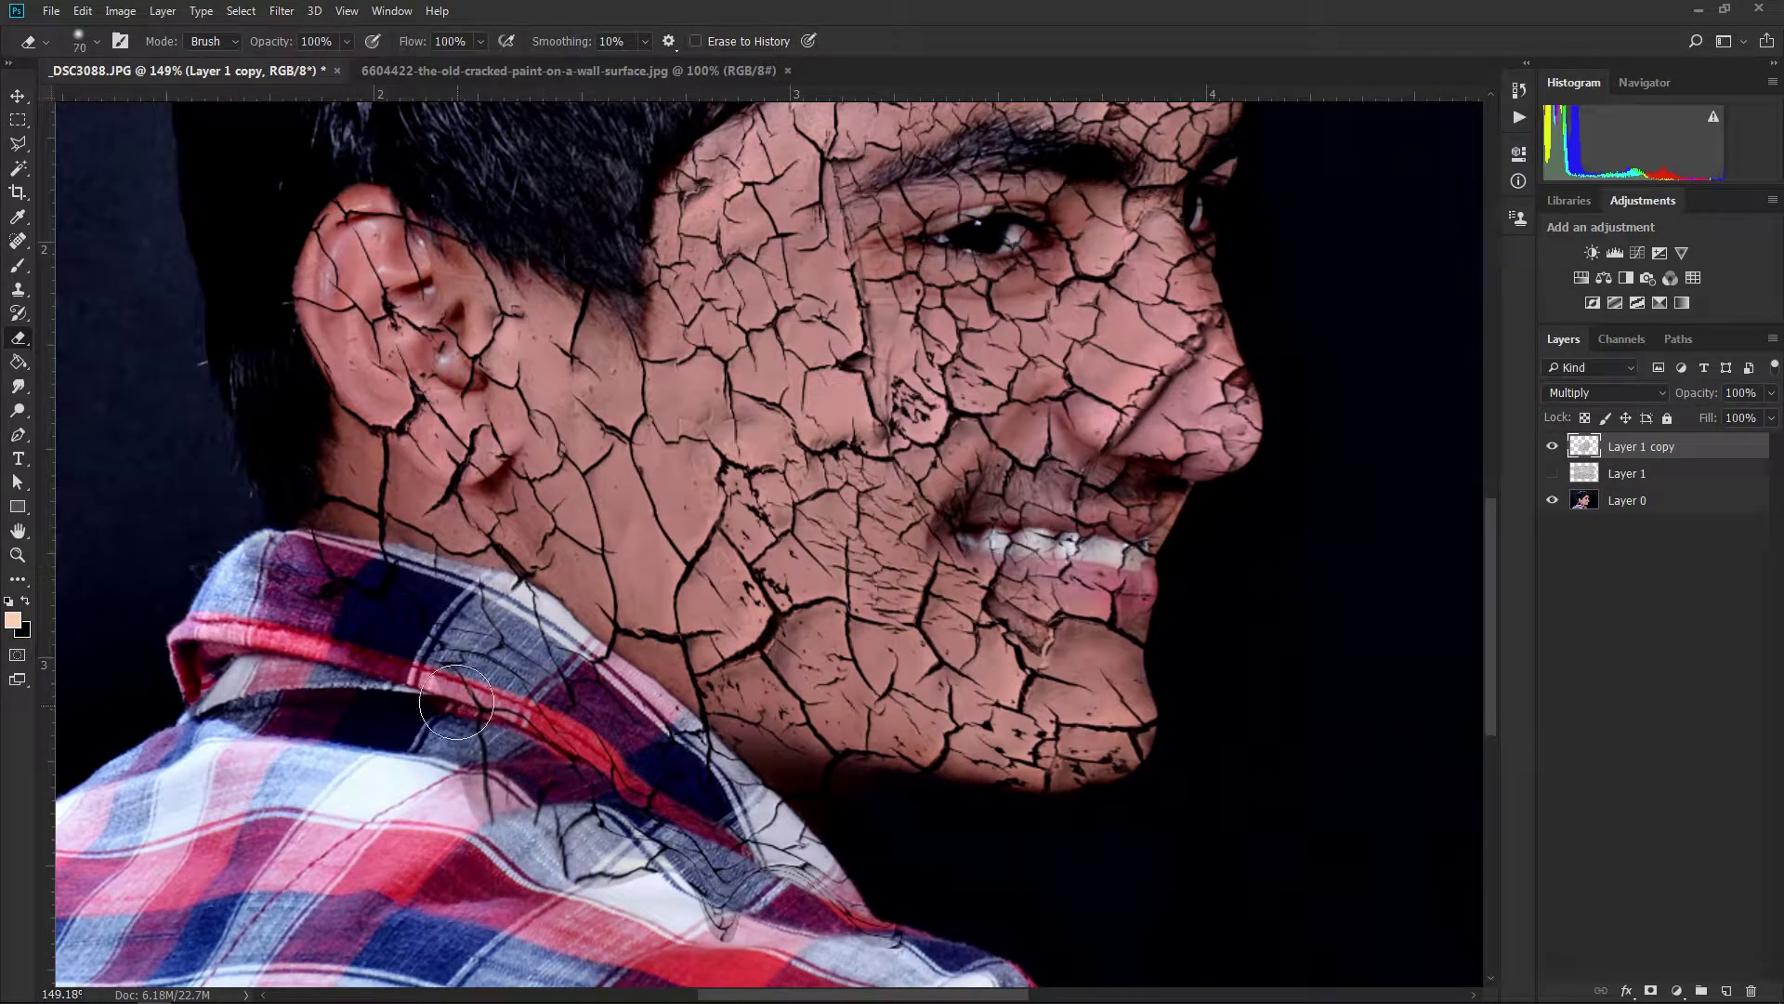
{"action": "mouse_move", "coordinate": [539, 688]}
{"action": "left_mouse_down"}
{"action": "mouse_move", "coordinate": [428, 613]}
{"action": "mouse_move", "coordinate": [309, 569]}
{"action": "mouse_move", "coordinate": [612, 695]}
{"action": "mouse_move", "coordinate": [724, 770]}
{"action": "mouse_move", "coordinate": [878, 929]}
{"action": "left_mouse_up"}
{"action": "key", "text": "bracketleft"}
{"action": "key", "text": "bracketleft"}
{"action": "mouse_move", "coordinate": [872, 861]}
{"action": "left_mouse_down"}
{"action": "mouse_move", "coordinate": [719, 499]}
{"action": "mouse_move", "coordinate": [780, 585]}
{"action": "mouse_move", "coordinate": [594, 521]}
{"action": "mouse_move", "coordinate": [500, 442]}
{"action": "left_mouse_up"}
{"action": "key", "text": "bracketright"}
{"action": "key", "text": "bracketright"}
{"action": "key", "text": "bracketright"}
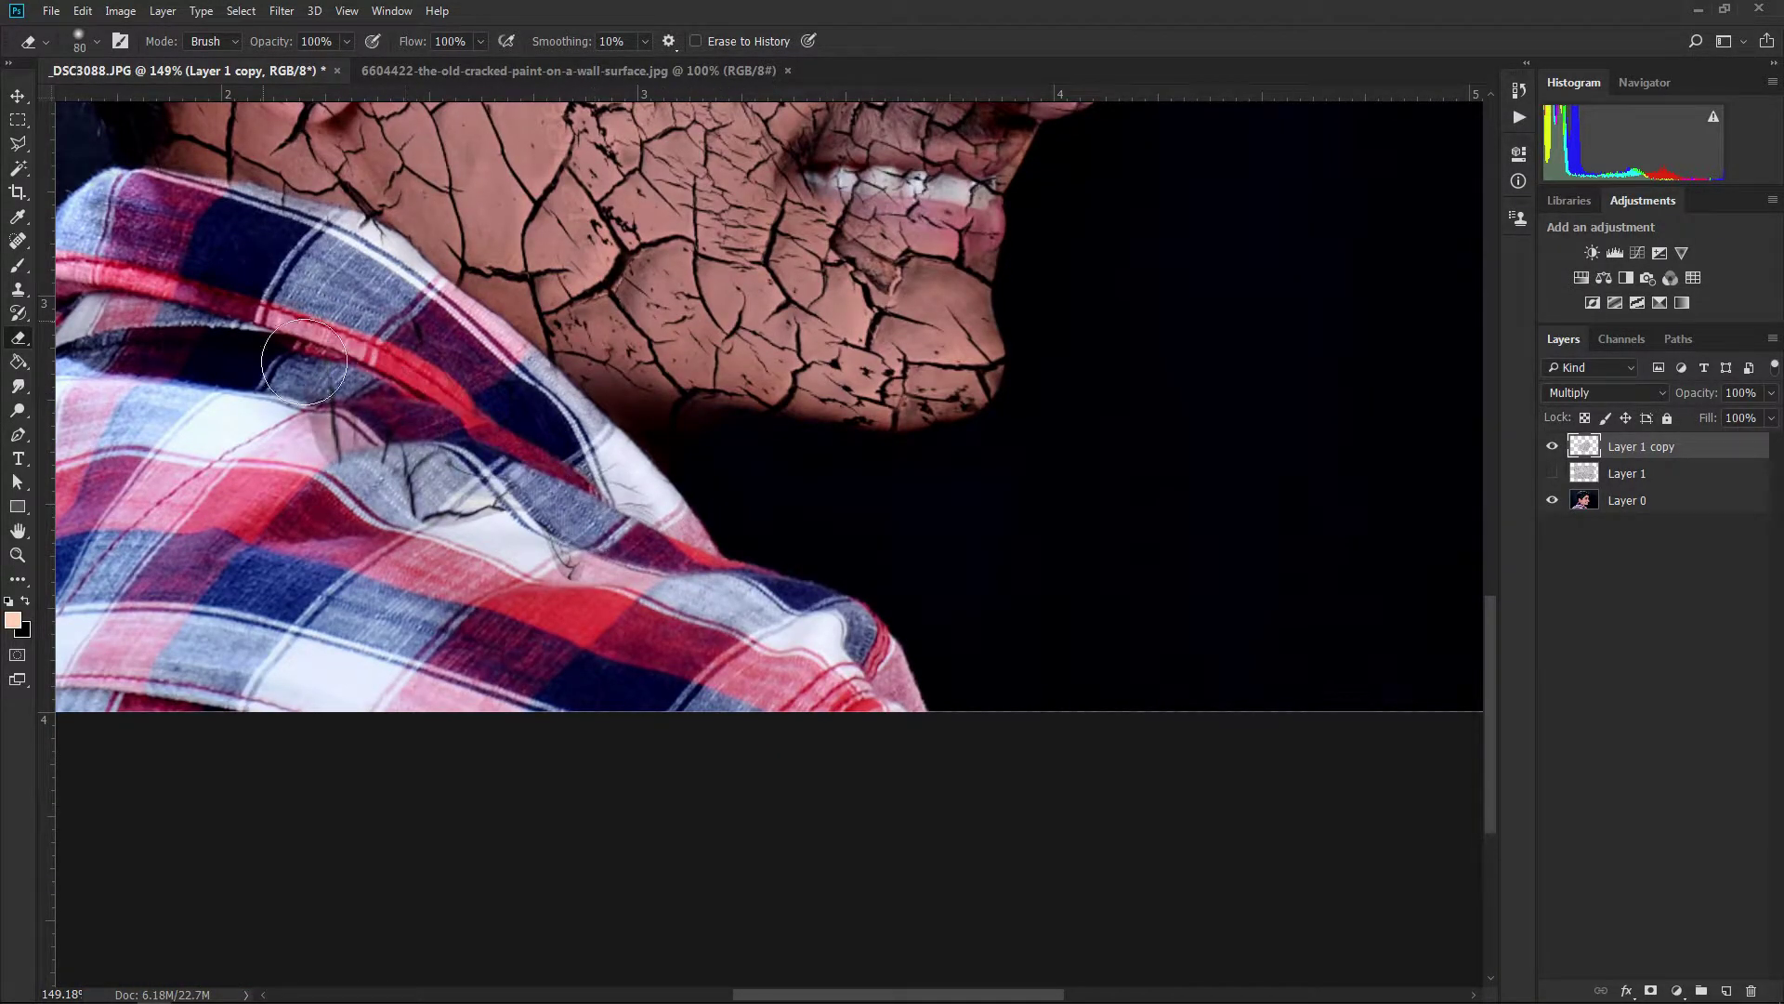
{"action": "scroll", "coordinate": [576, 725], "scroll_direction": "down", "scroll_amount": 3, "text": "alt"}
{"action": "scroll", "coordinate": [631, 739], "scroll_direction": "down", "scroll_amount": 2}
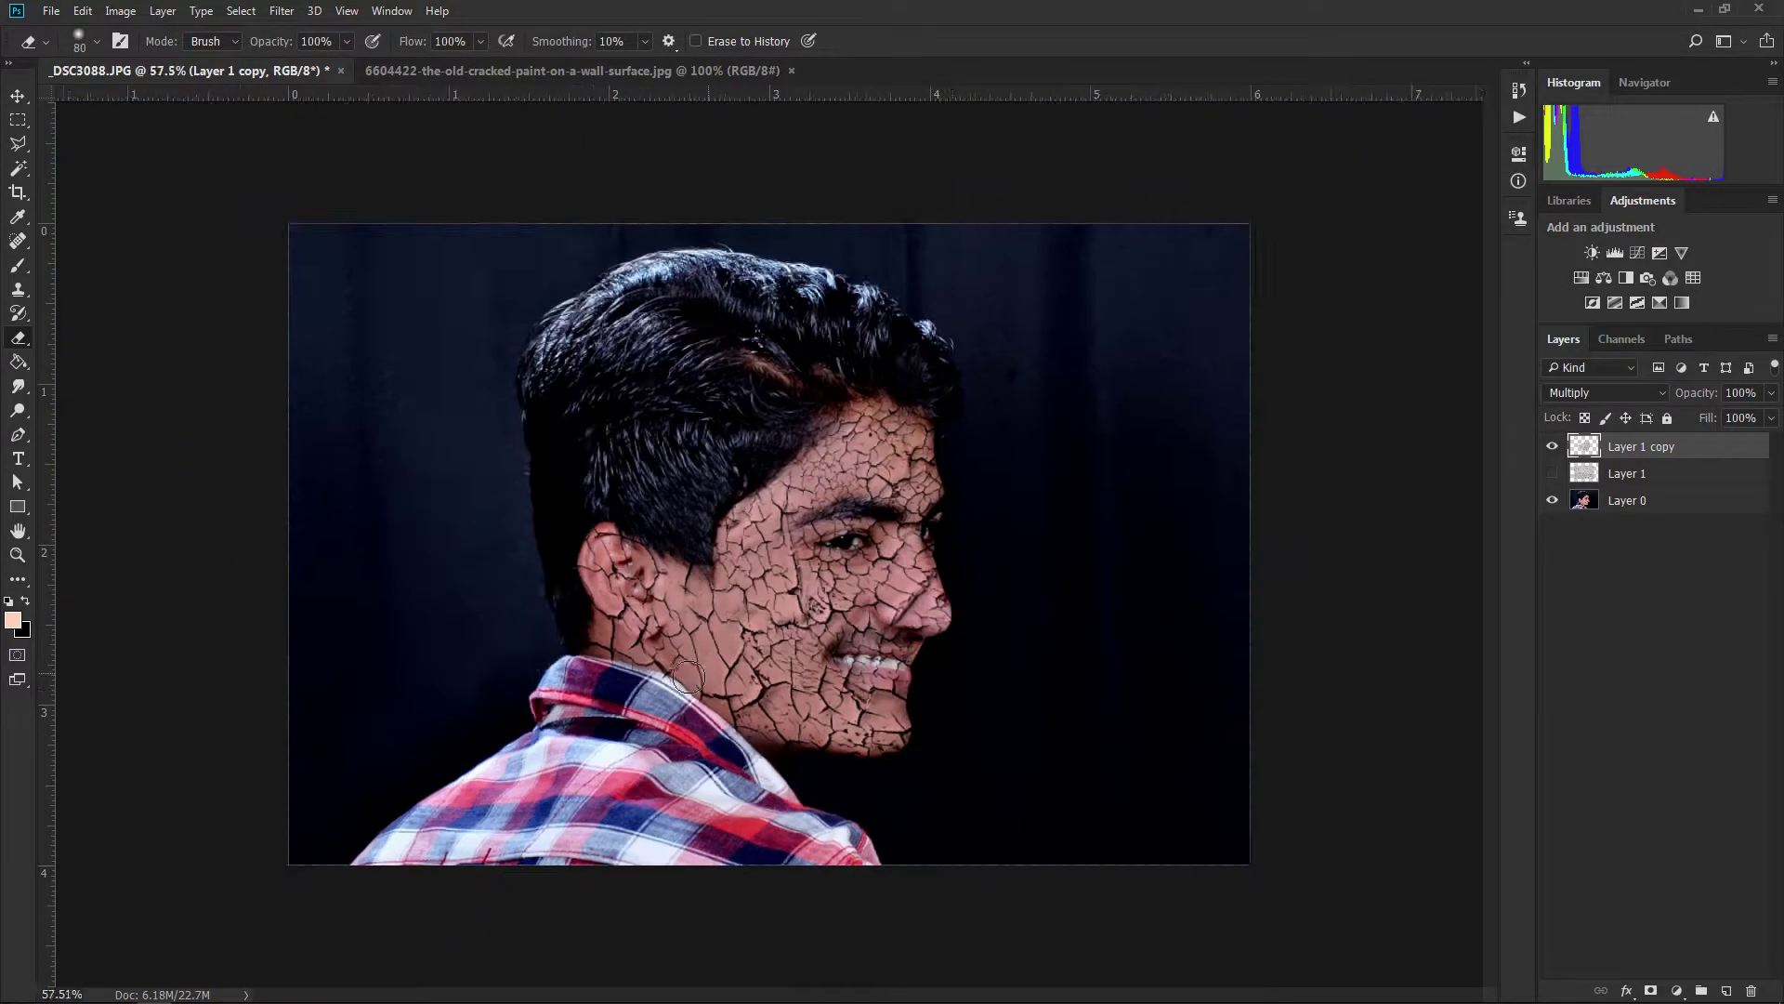
{"action": "scroll", "coordinate": [594, 489], "scroll_direction": "up", "scroll_amount": 4}
{"action": "key", "text": "bracketleft"}
{"action": "key", "text": "bracketleft"}
{"action": "scroll", "coordinate": [572, 486], "scroll_direction": "up", "scroll_amount": 1}
{"action": "scroll", "coordinate": [1096, 807], "scroll_direction": "up", "scroll_amount": 2}
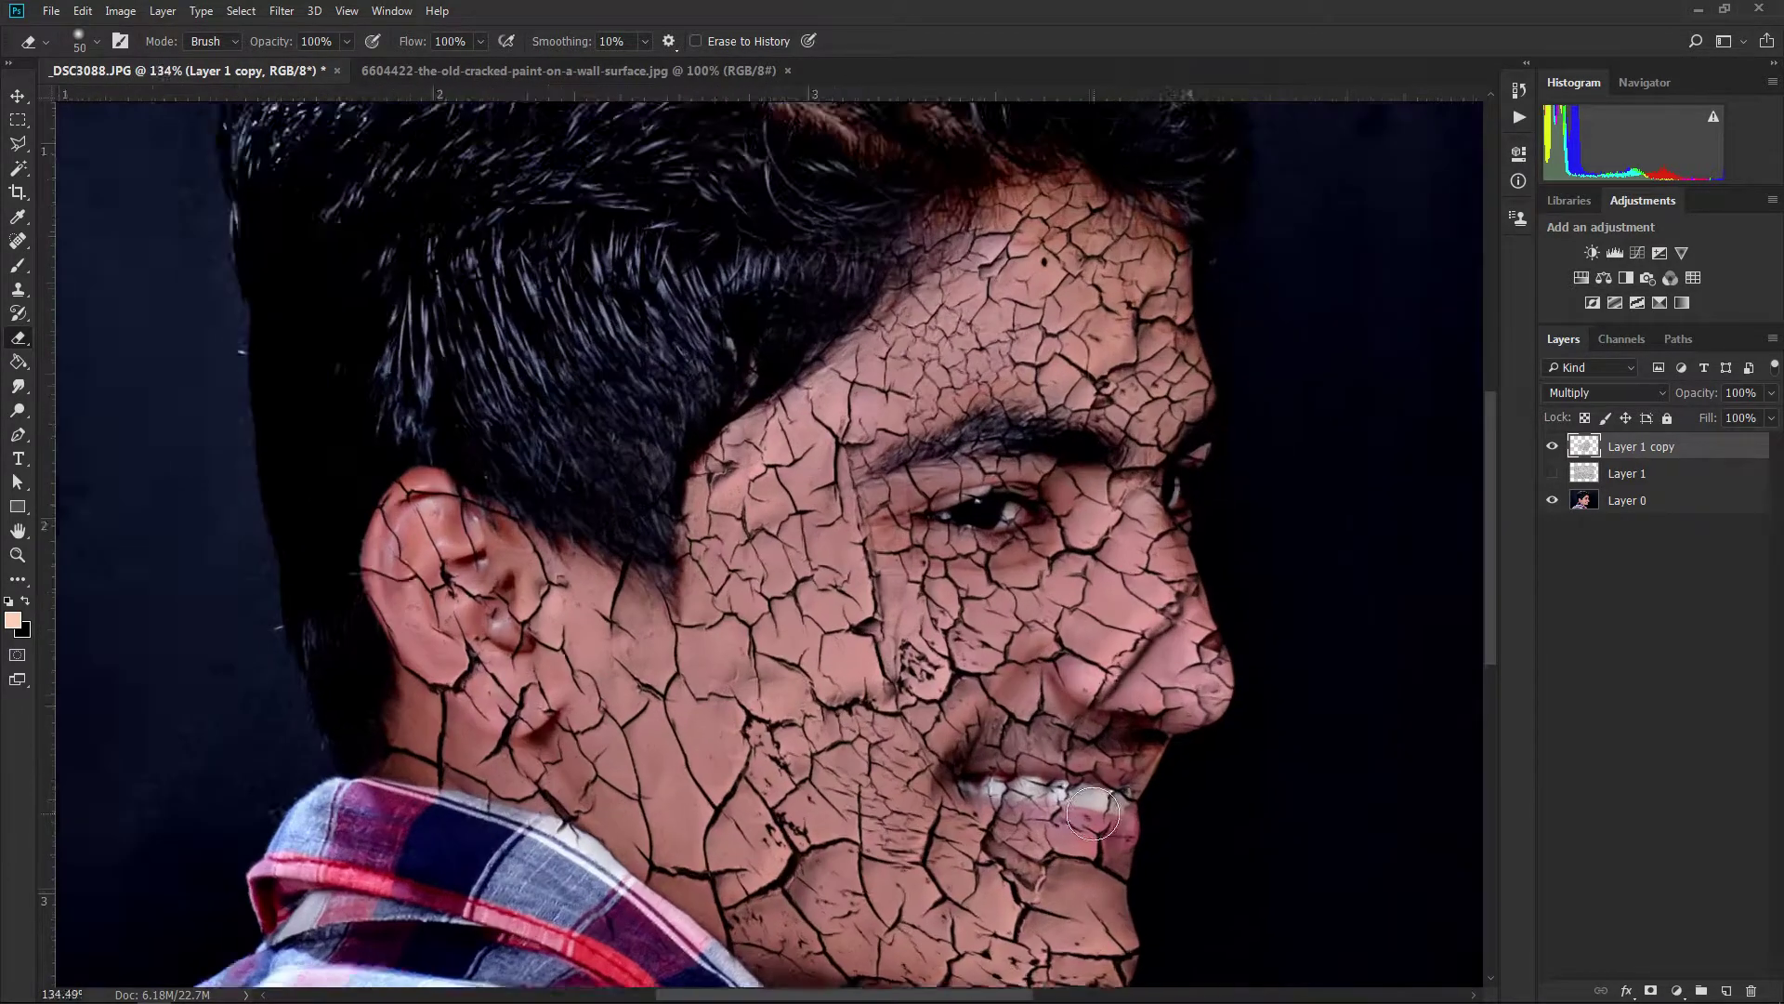
{"action": "scroll", "coordinate": [1096, 806], "scroll_direction": "up", "scroll_amount": 2}
{"action": "key", "text": "bracketleft"}
{"action": "key", "text": "bracketleft"}
{"action": "key", "text": "bracketleft"}
Erase the cracks from the teeth, mouth corner and above the upper lip.
{"action": "mouse_move", "coordinate": [948, 779]}
{"action": "left_mouse_down"}
{"action": "mouse_move", "coordinate": [1125, 804]}
{"action": "mouse_move", "coordinate": [1157, 790]}
{"action": "mouse_move", "coordinate": [927, 762]}
{"action": "mouse_move", "coordinate": [1171, 773]}
{"action": "left_mouse_up"}
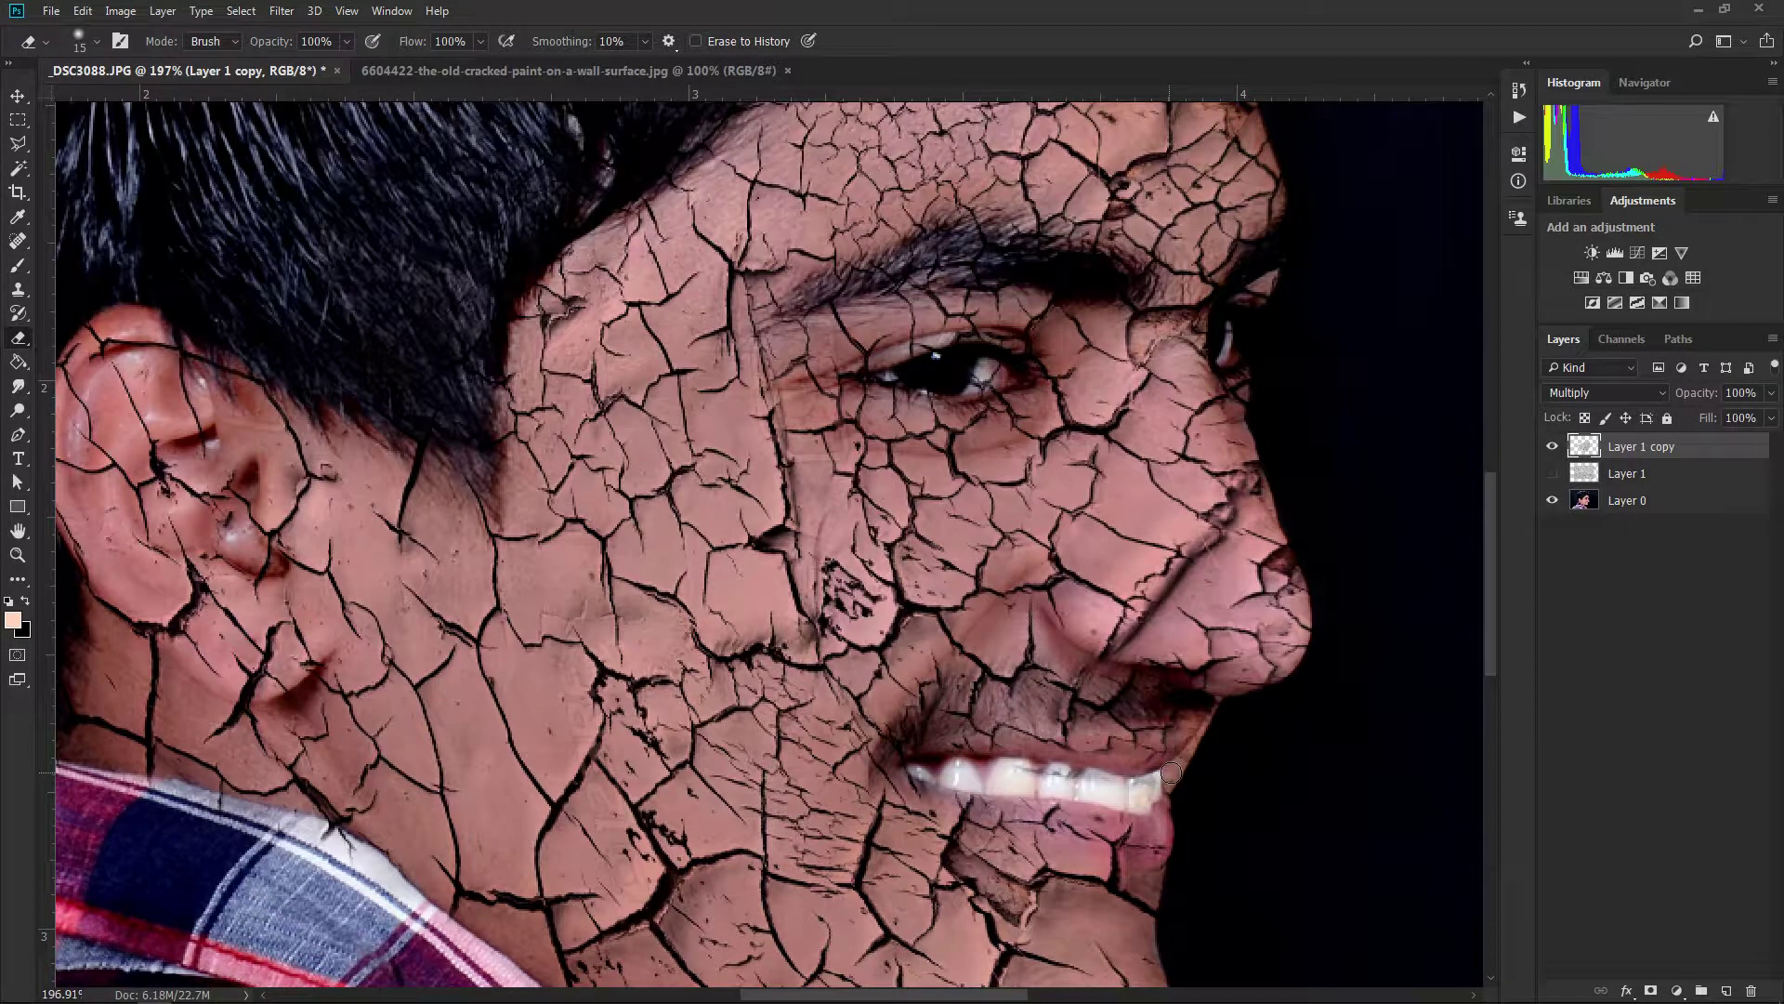
{"action": "mouse_move", "coordinate": [961, 725]}
{"action": "left_mouse_down"}
{"action": "mouse_move", "coordinate": [906, 729]}
{"action": "mouse_move", "coordinate": [879, 768]}
{"action": "mouse_move", "coordinate": [911, 742]}
{"action": "left_mouse_up"}
{"action": "key", "text": "bracketleft"}
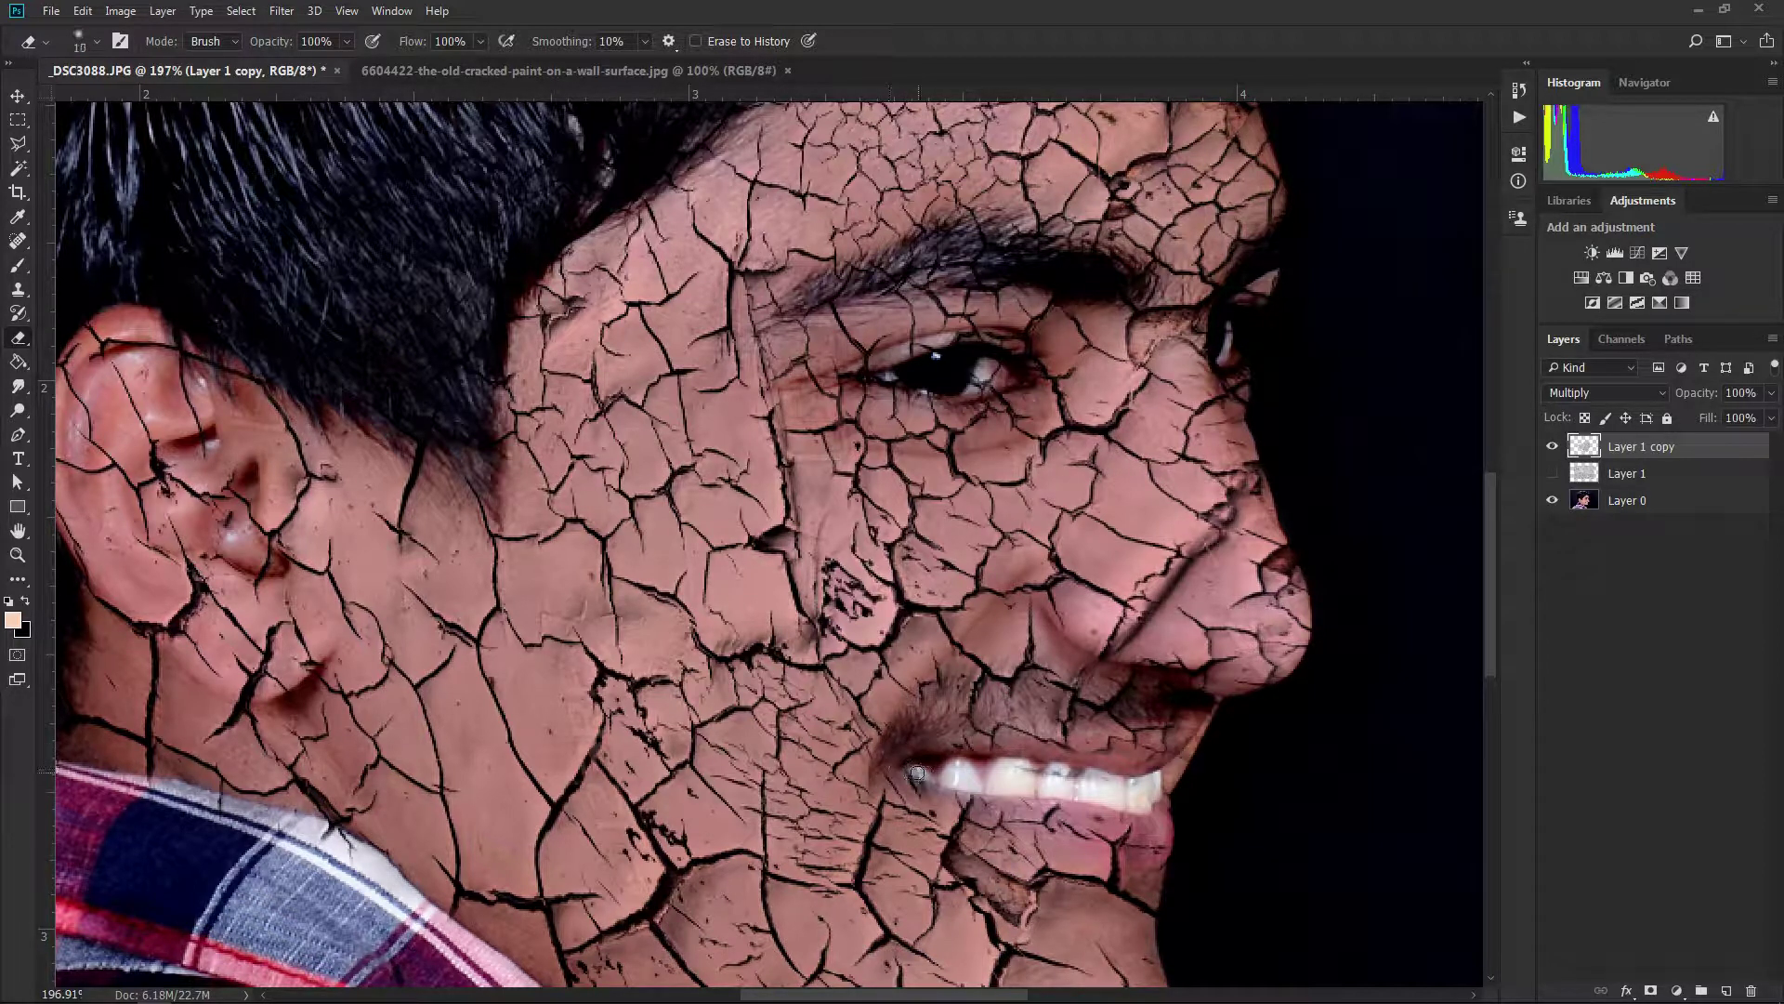
{"action": "key", "text": "bracketright"}
{"action": "mouse_move", "coordinate": [990, 711]}
{"action": "left_mouse_down"}
{"action": "mouse_move", "coordinate": [1015, 694]}
{"action": "mouse_move", "coordinate": [983, 722]}
{"action": "mouse_move", "coordinate": [1185, 696]}
{"action": "left_mouse_up"}
{"action": "key", "text": "bracketright"}
{"action": "key", "text": "bracketleft"}
{"action": "key", "text": "bracketleft"}
Erase the cracks across the eye and its corner.
{"action": "scroll", "coordinate": [967, 381], "scroll_direction": "up", "scroll_amount": 1}
{"action": "scroll", "coordinate": [966, 381], "scroll_direction": "up", "scroll_amount": 1}
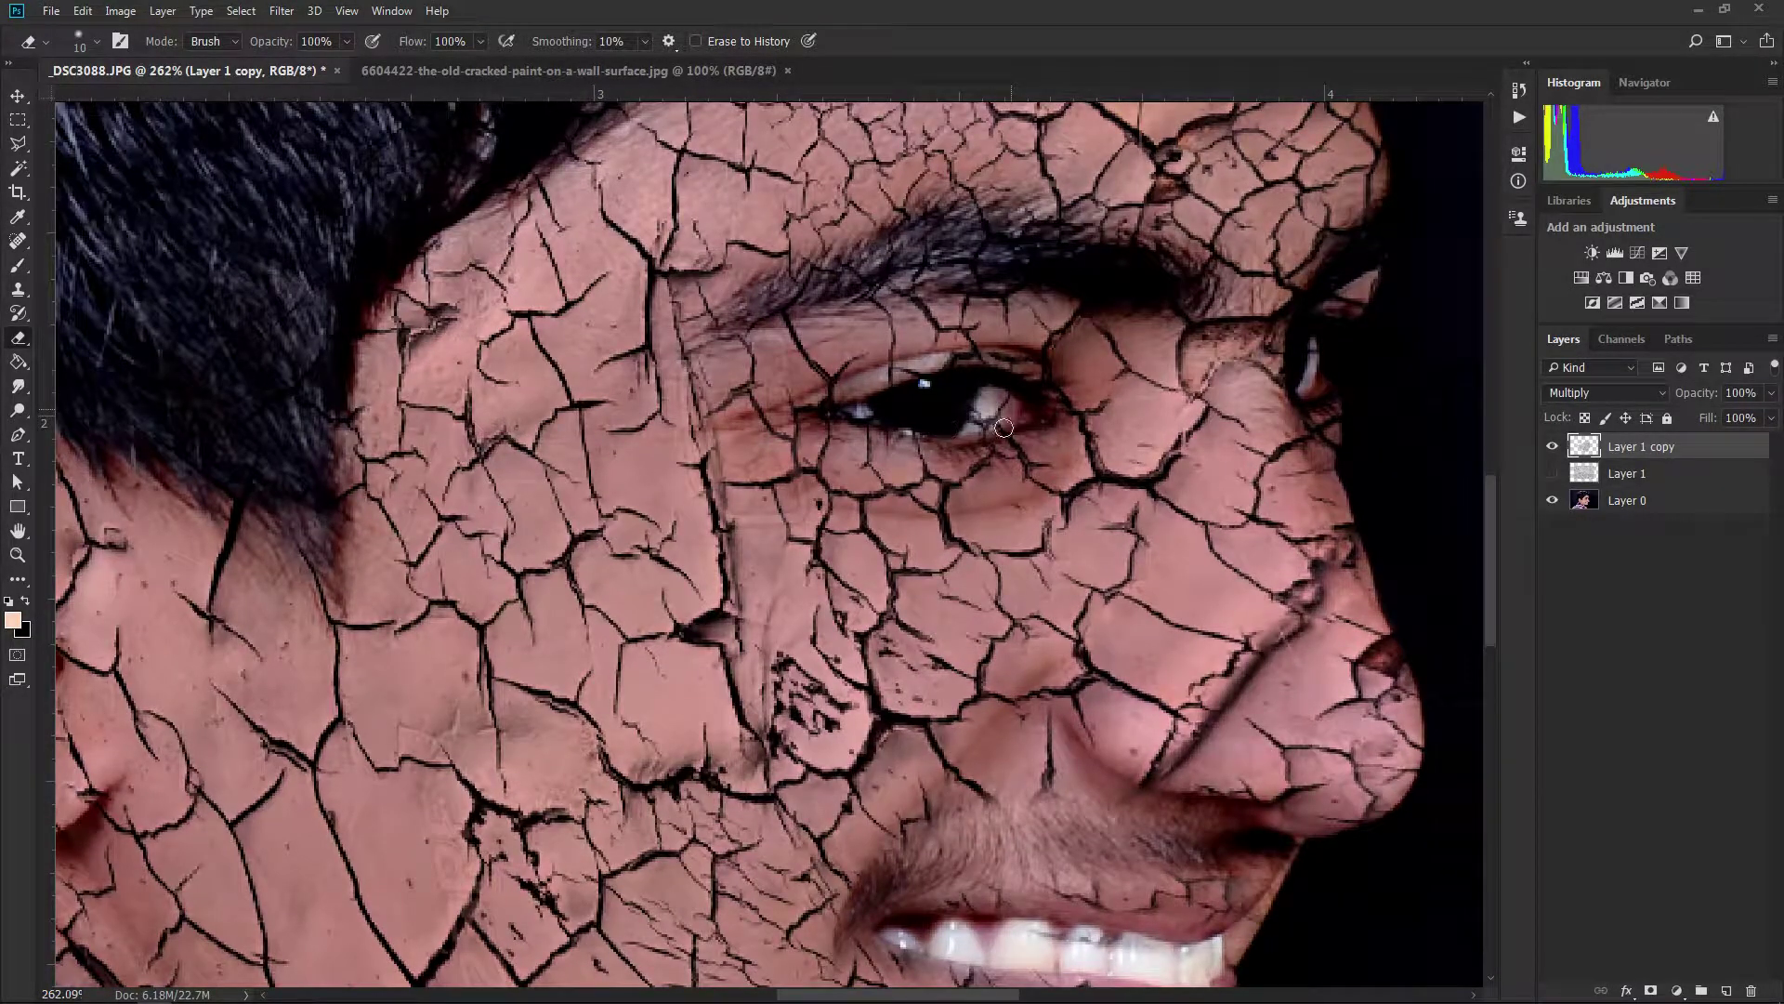
{"action": "key", "text": "bracketright"}
{"action": "scroll", "coordinate": [985, 420], "scroll_direction": "up", "scroll_amount": 1}
{"action": "left_click_drag", "start_coordinate": [985, 404], "coordinate": [820, 402]}
{"action": "key", "text": "bracketleft"}
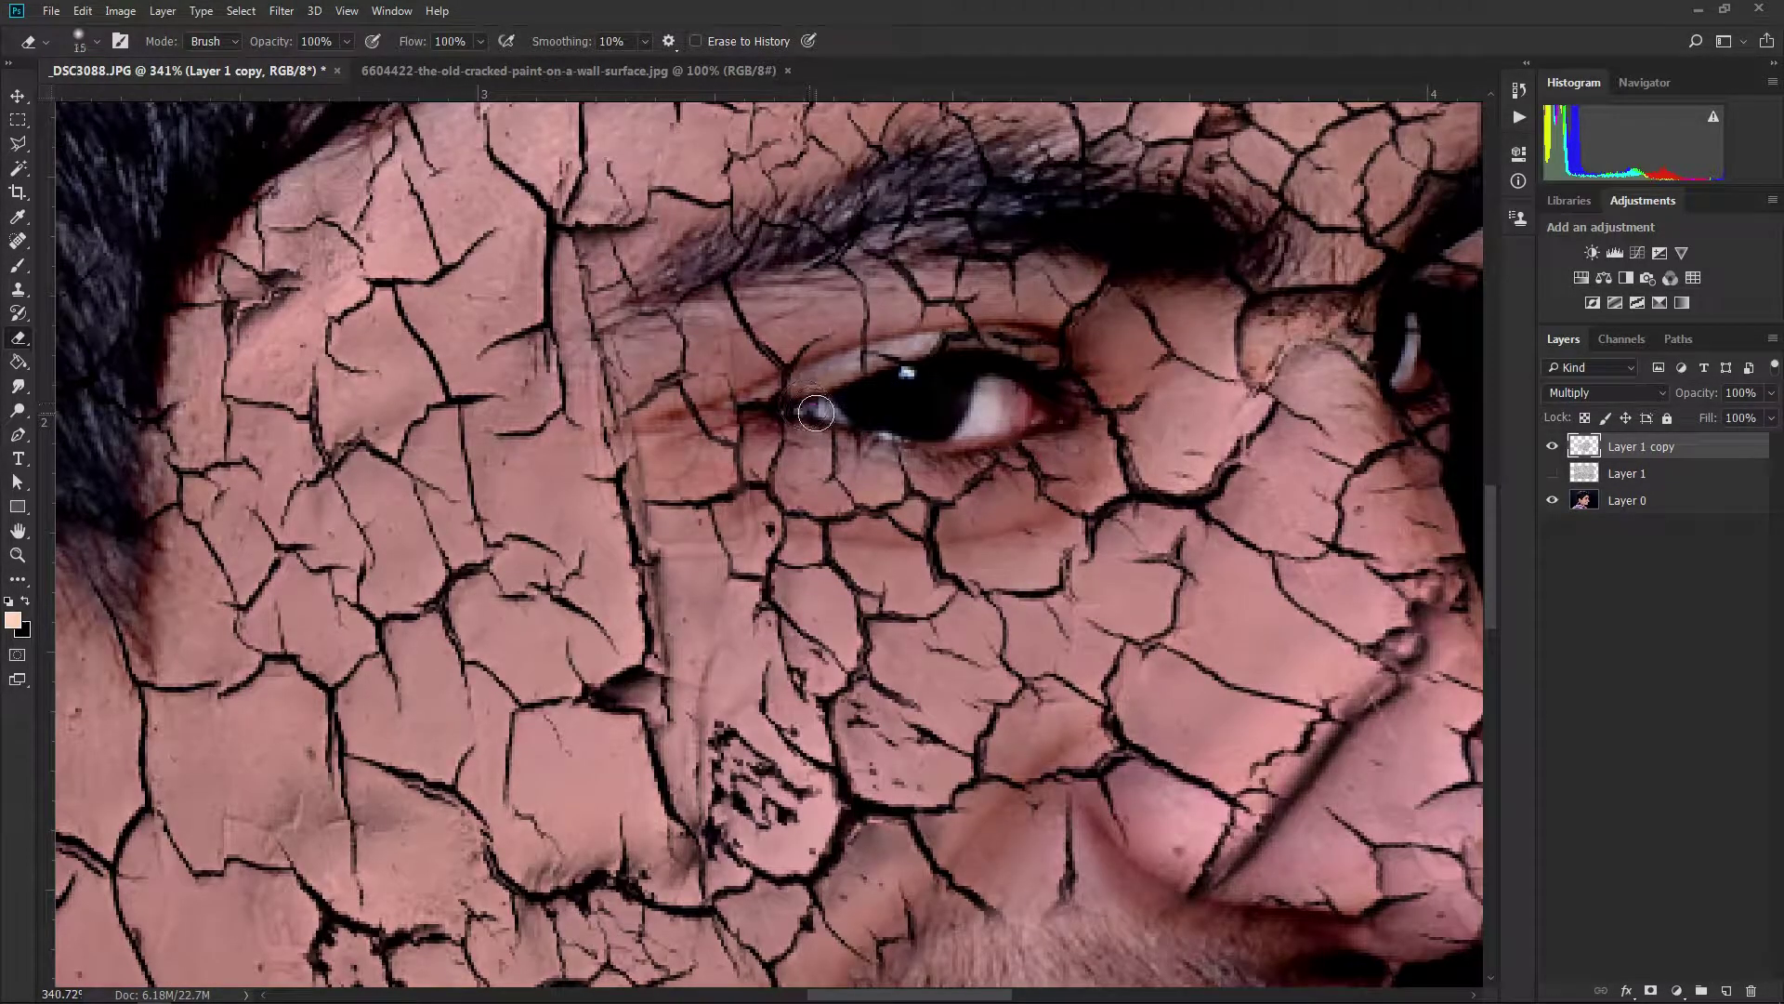
{"action": "scroll", "coordinate": [1020, 401], "scroll_direction": "down", "scroll_amount": 3}
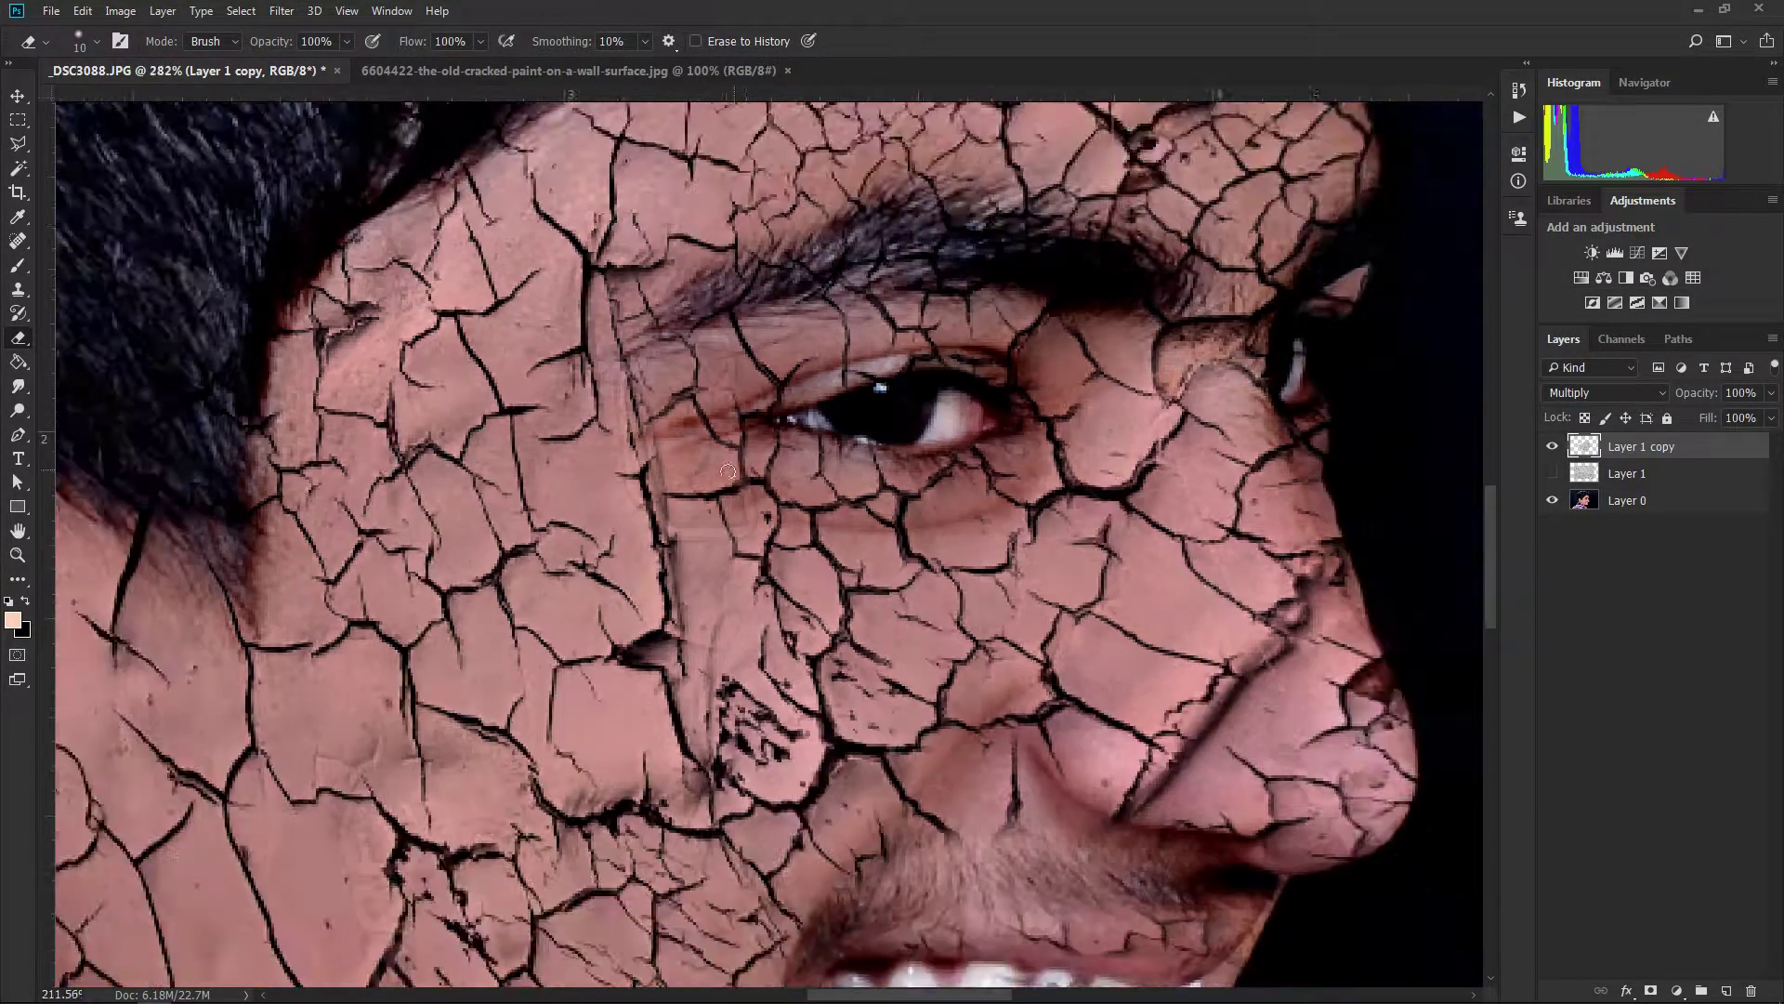
{"action": "scroll", "coordinate": [1172, 403], "scroll_direction": "up", "scroll_amount": 2}
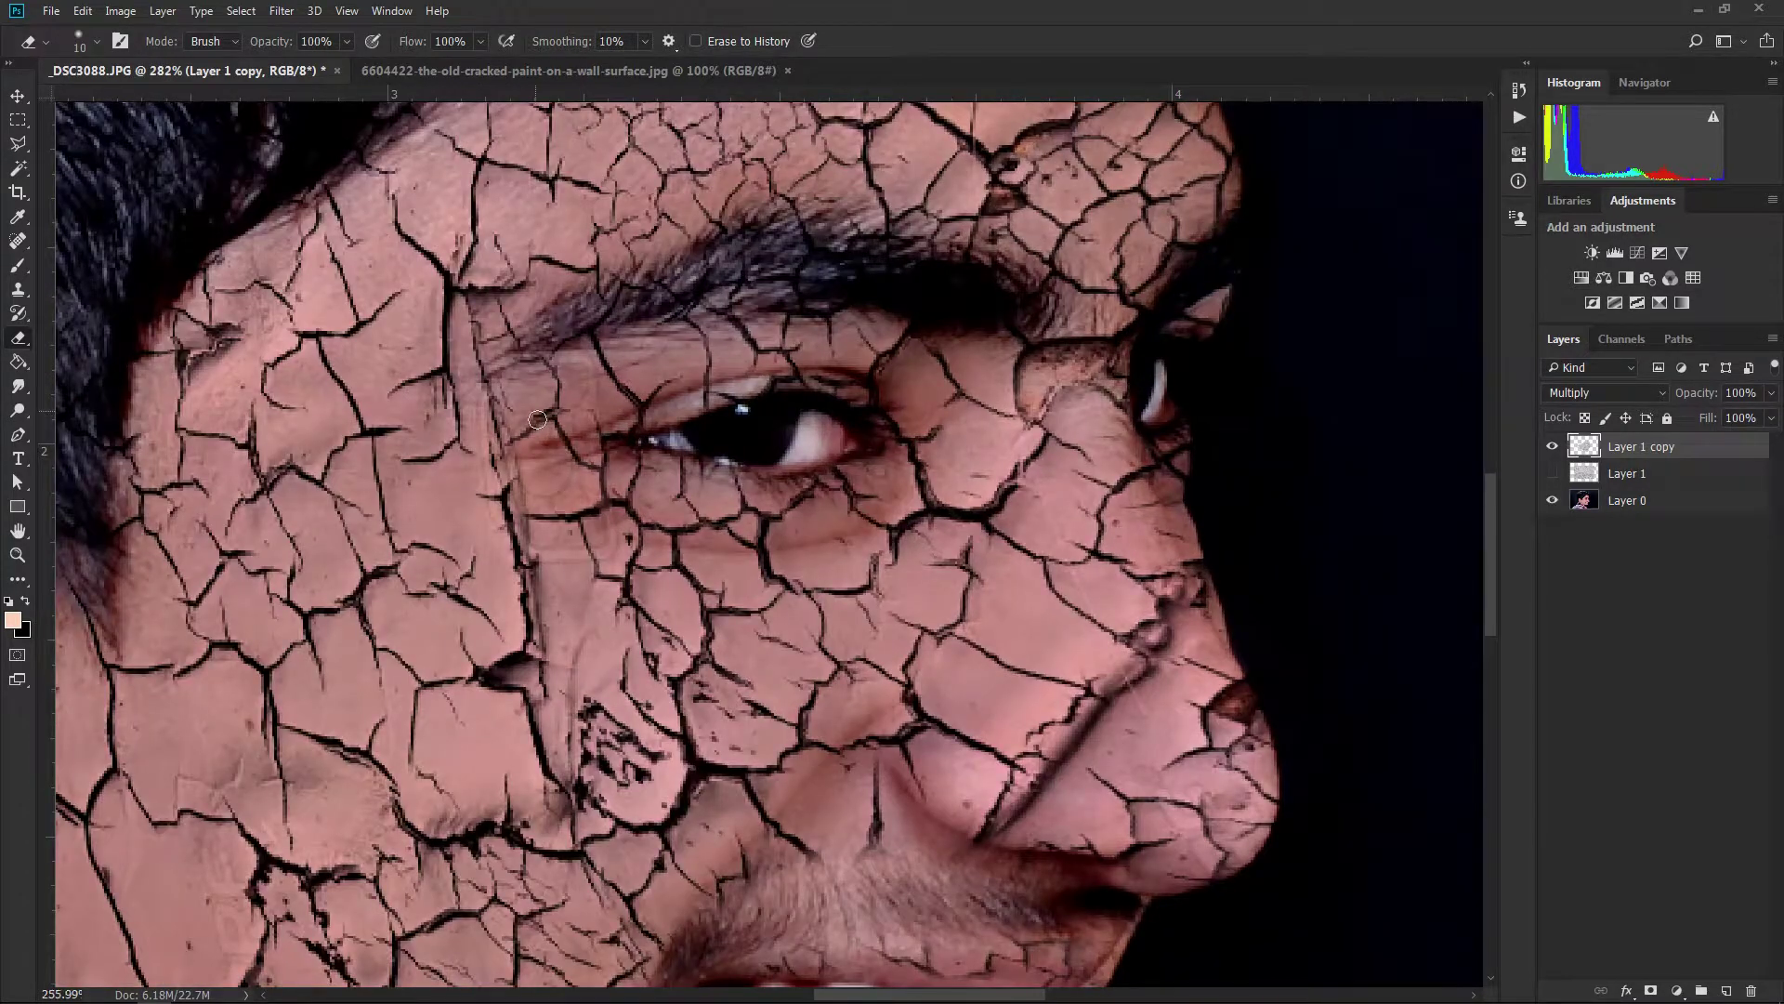
{"action": "scroll", "coordinate": [558, 419], "scroll_direction": "down", "scroll_amount": 1}
{"action": "key", "text": "bracketright"}
{"action": "key", "text": "bracketright"}
{"action": "key", "text": "bracketright"}
Erase the cracks along the eyebrow with a smaller brush so the brow hairs show cleanly.
{"action": "mouse_move", "coordinate": [660, 307]}
{"action": "left_mouse_down"}
{"action": "mouse_move", "coordinate": [860, 287]}
{"action": "mouse_move", "coordinate": [940, 307]}
{"action": "mouse_move", "coordinate": [892, 270]}
{"action": "mouse_move", "coordinate": [779, 261]}
{"action": "left_mouse_up"}
{"action": "key", "text": "bracketleft"}
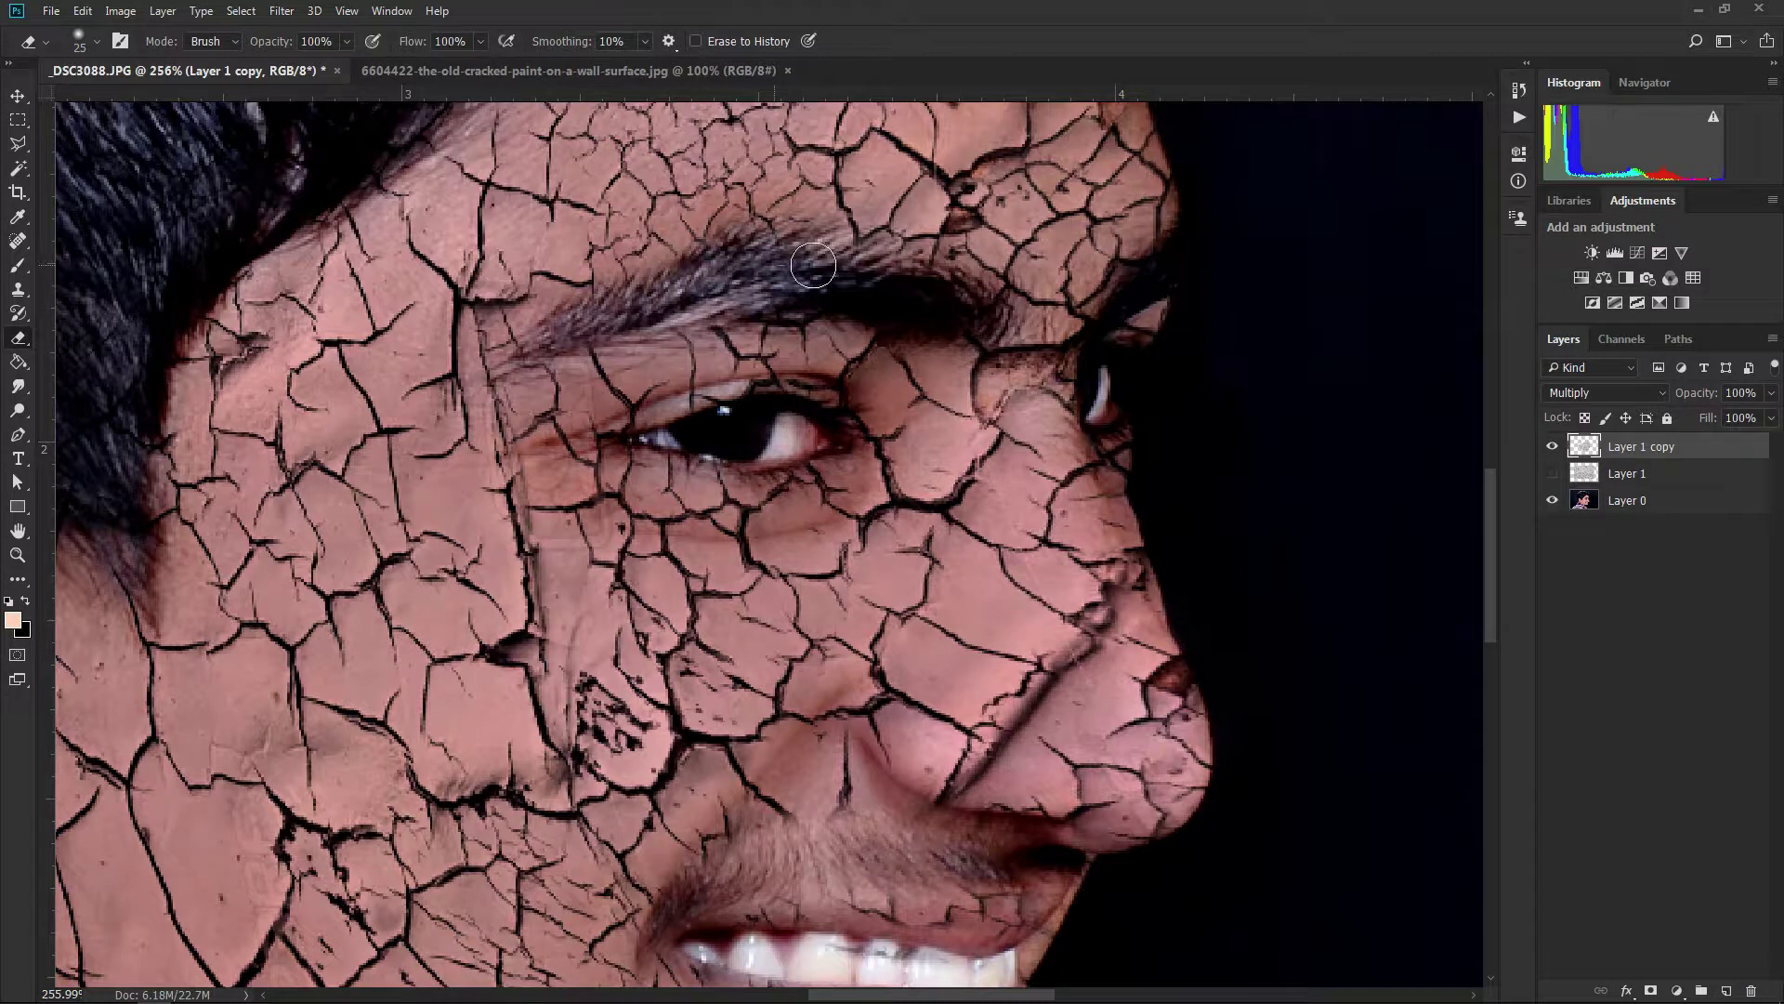
{"action": "scroll", "coordinate": [1117, 300], "scroll_direction": "down", "scroll_amount": 4}
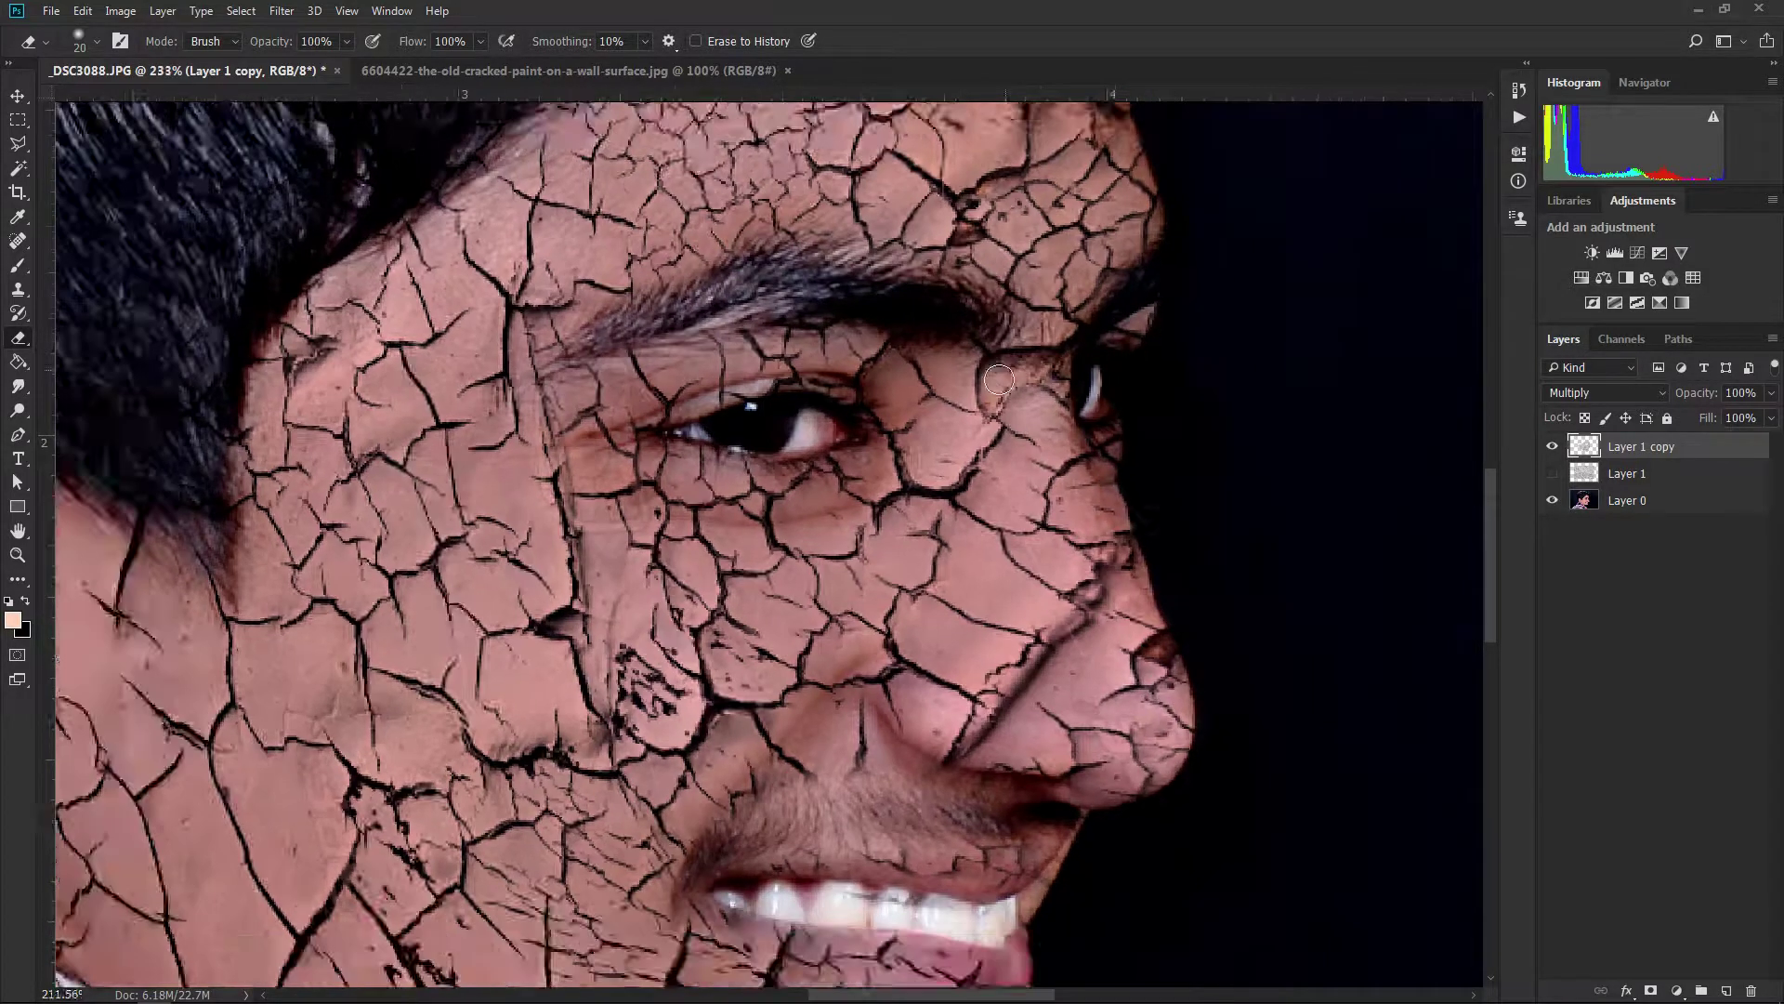
{"action": "scroll", "coordinate": [929, 390], "scroll_direction": "down", "scroll_amount": 5}
{"action": "scroll", "coordinate": [742, 481], "scroll_direction": "down", "scroll_amount": 4}
{"action": "scroll", "coordinate": [878, 643], "scroll_direction": "up", "scroll_amount": 2}
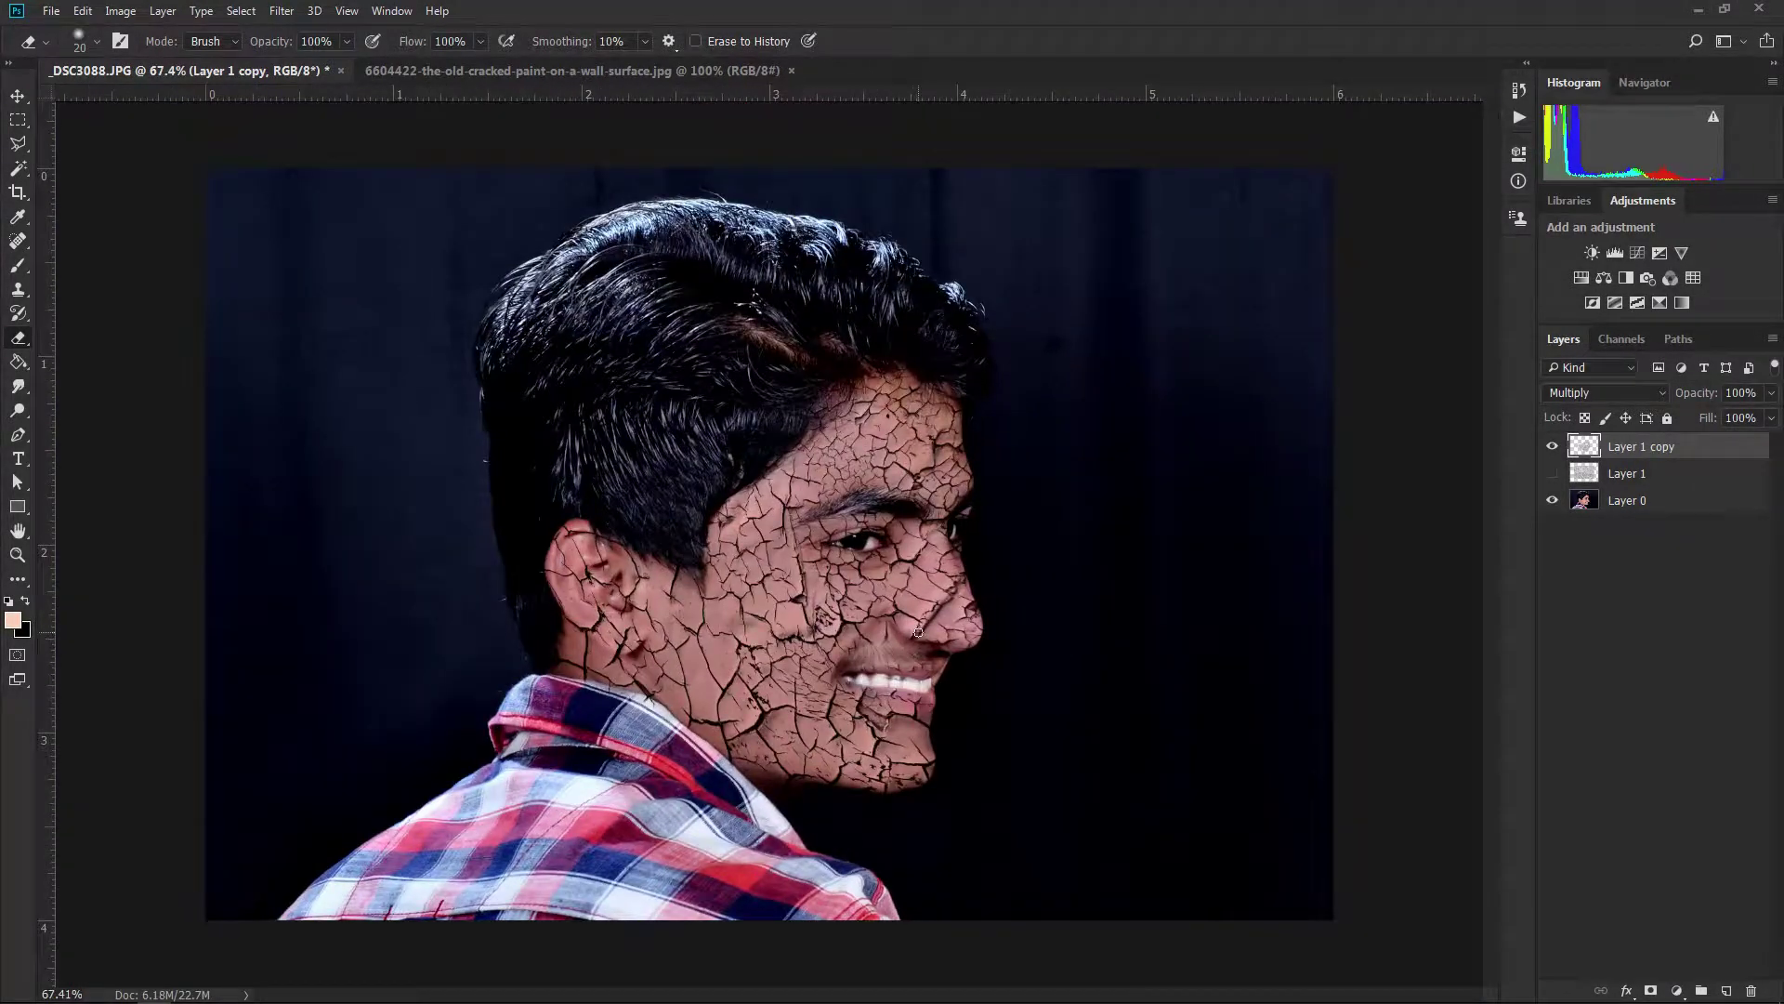
{"action": "scroll", "coordinate": [920, 632], "scroll_direction": "up", "scroll_amount": 1}
{"action": "scroll", "coordinate": [926, 602], "scroll_direction": "up", "scroll_amount": 2}
{"action": "scroll", "coordinate": [938, 488], "scroll_direction": "up", "scroll_amount": 1}
{"action": "scroll", "coordinate": [930, 483], "scroll_direction": "up", "scroll_amount": 2}
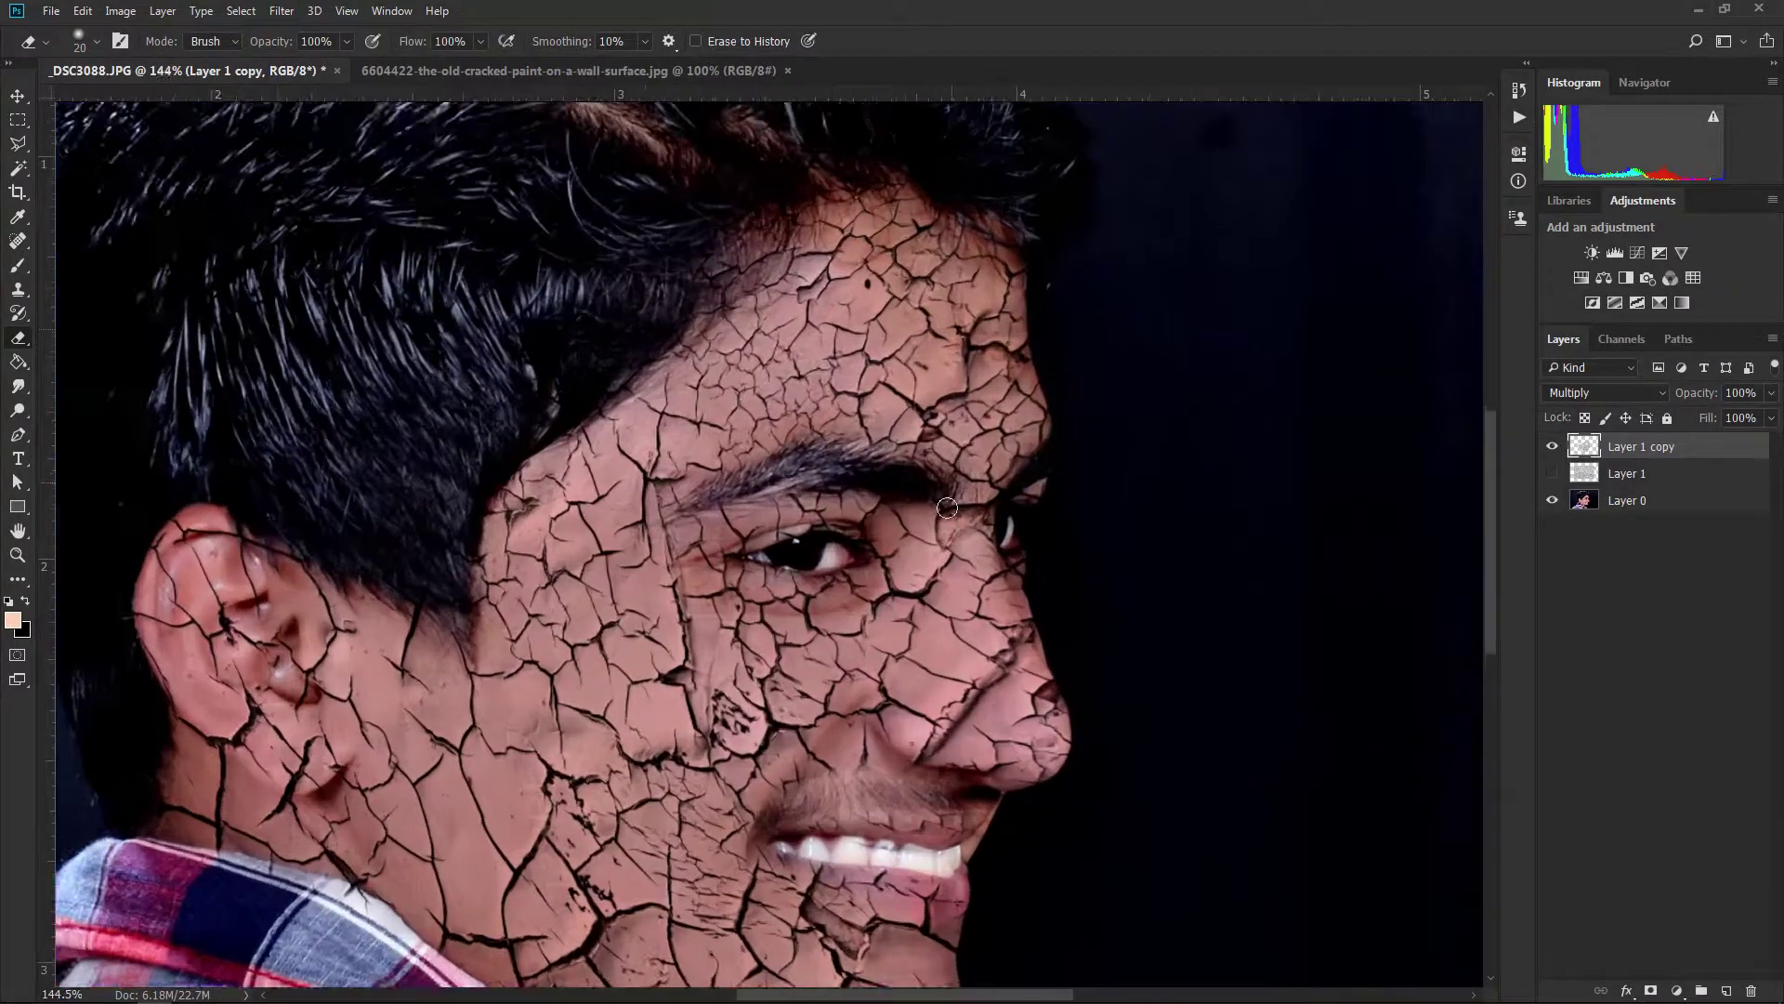
{"action": "scroll", "coordinate": [901, 464], "scroll_direction": "up", "scroll_amount": 2}
{"action": "scroll", "coordinate": [869, 446], "scroll_direction": "up", "scroll_amount": 2}
{"action": "scroll", "coordinate": [835, 424], "scroll_direction": "up", "scroll_amount": 2}
{"action": "key", "text": "bracketleft"}
{"action": "scroll", "coordinate": [834, 424], "scroll_direction": "down", "scroll_amount": 3}
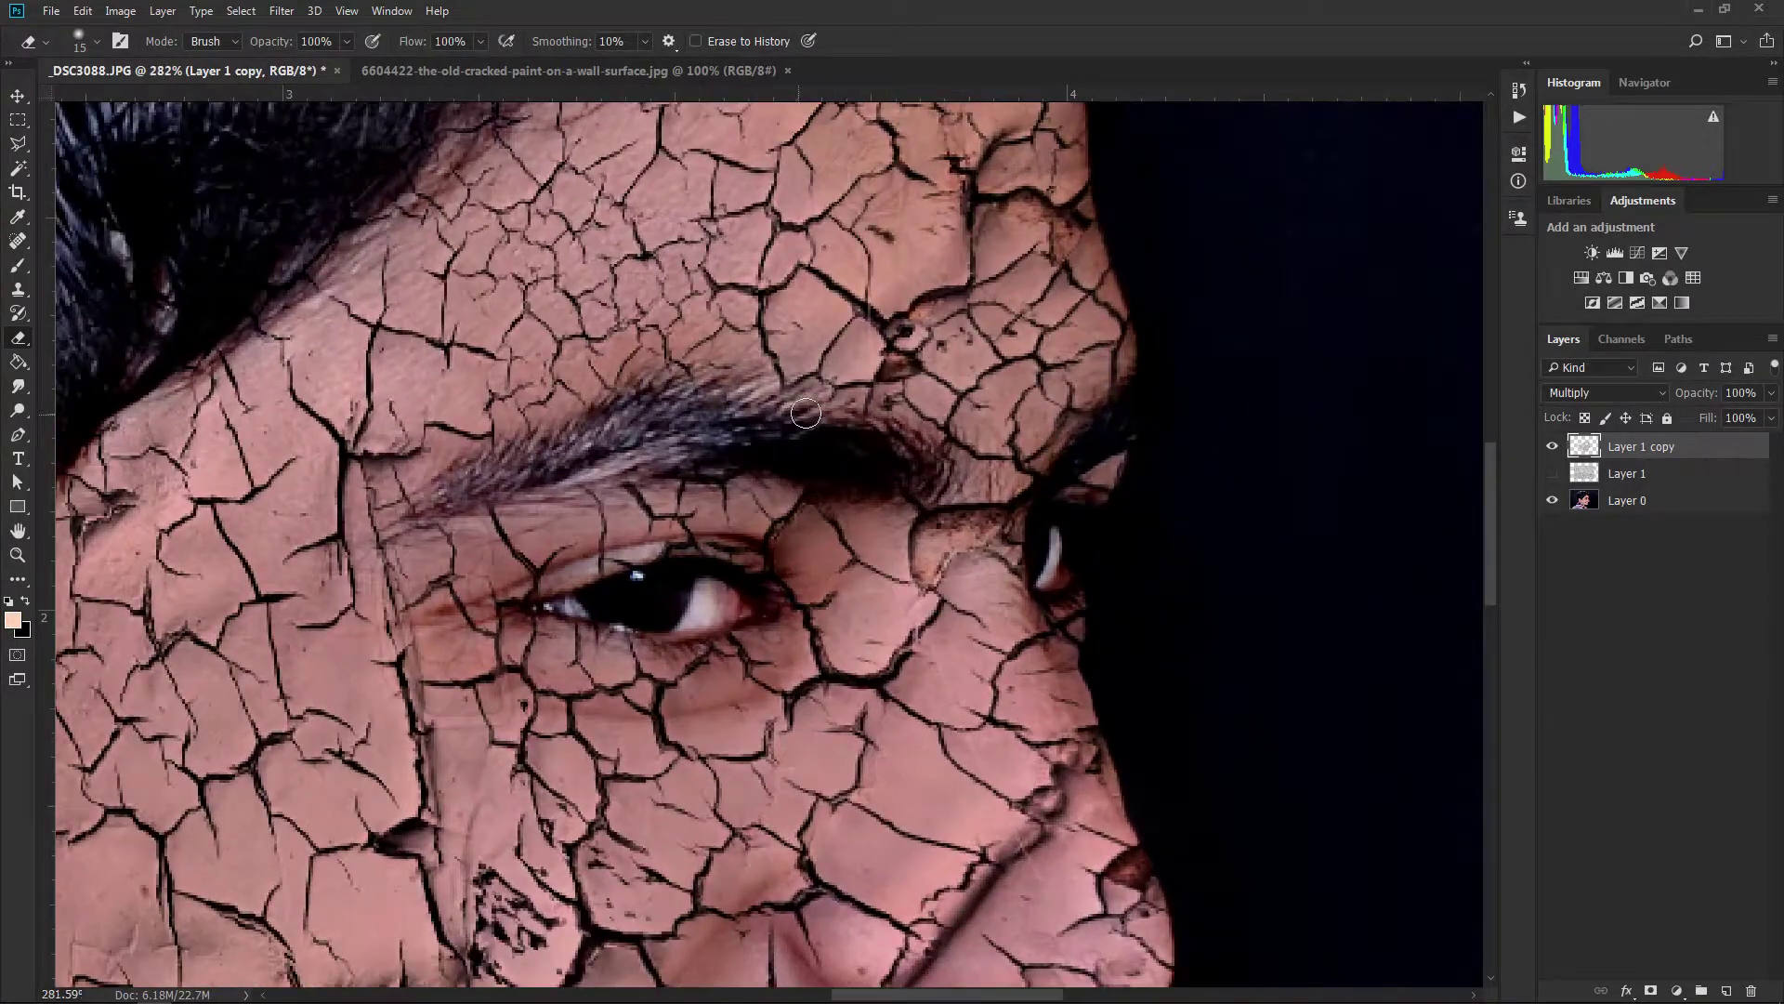
{"action": "scroll", "coordinate": [660, 433], "scroll_direction": "up", "scroll_amount": 2}
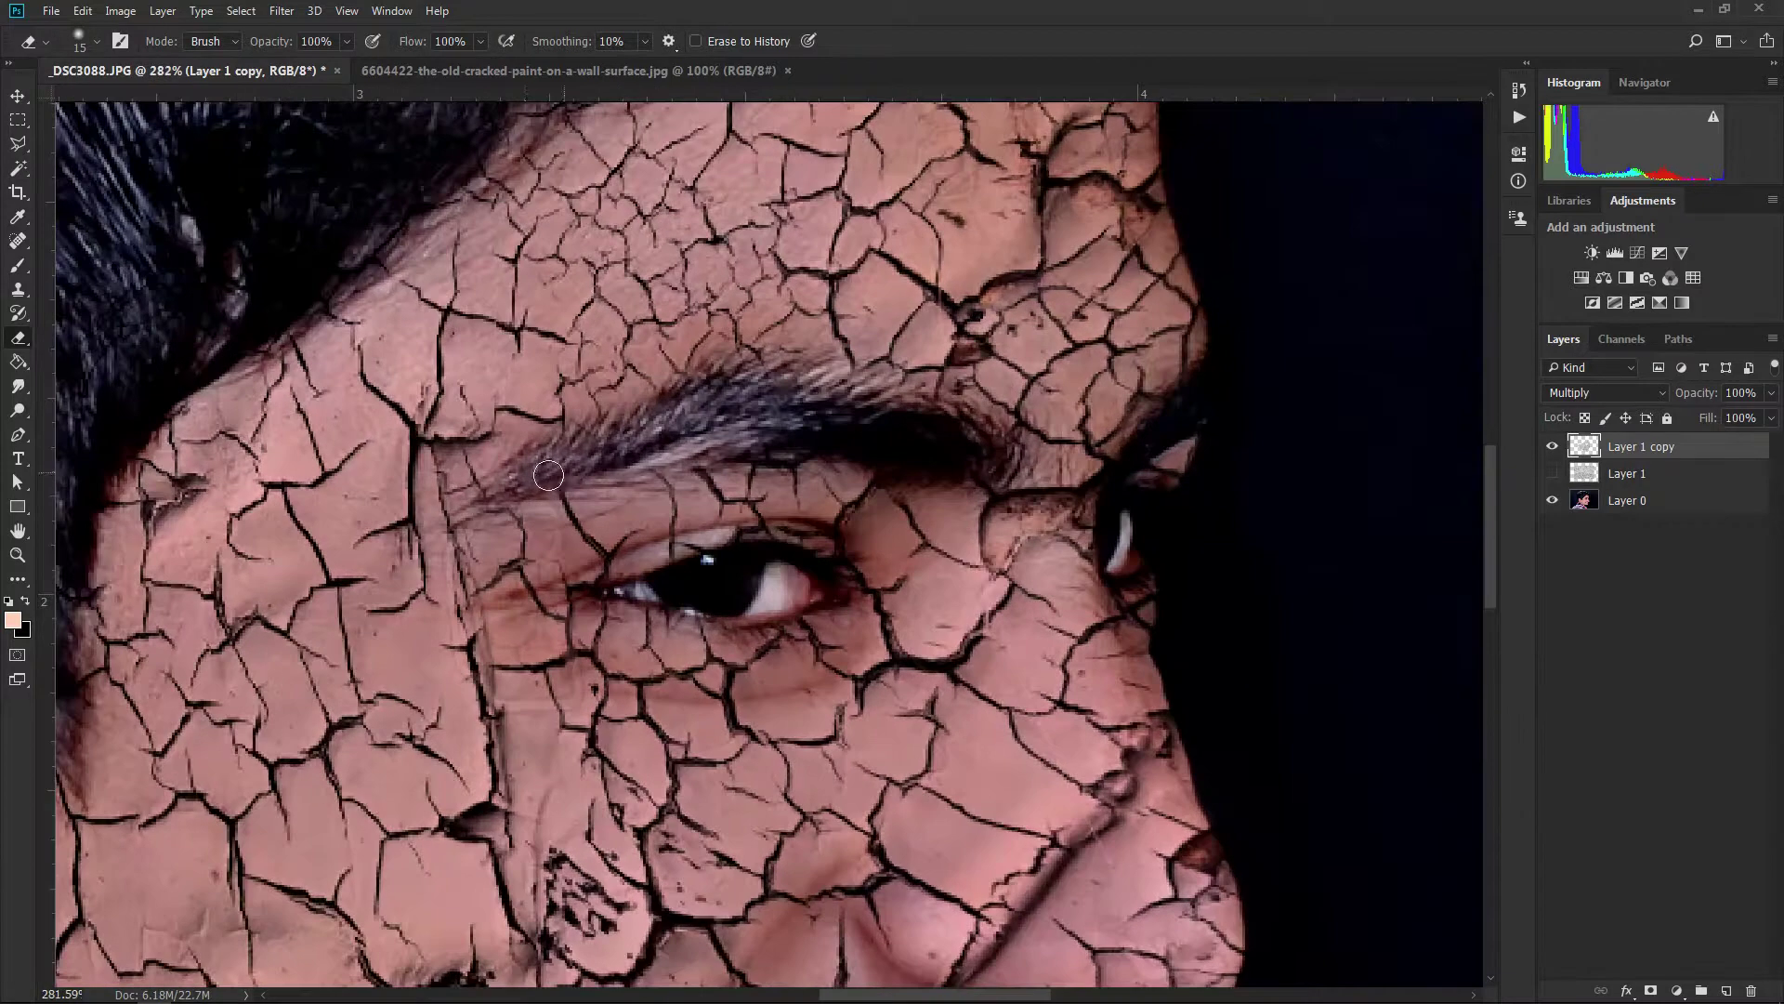
{"action": "left_click_drag", "start_coordinate": [519, 485], "coordinate": [739, 431]}
{"action": "key", "text": "bracketright"}
{"action": "key", "text": "bracketleft"}
{"action": "scroll", "coordinate": [1200, 401], "scroll_direction": "down", "scroll_amount": 5}
{"action": "scroll", "coordinate": [825, 465], "scroll_direction": "down", "scroll_amount": 4}
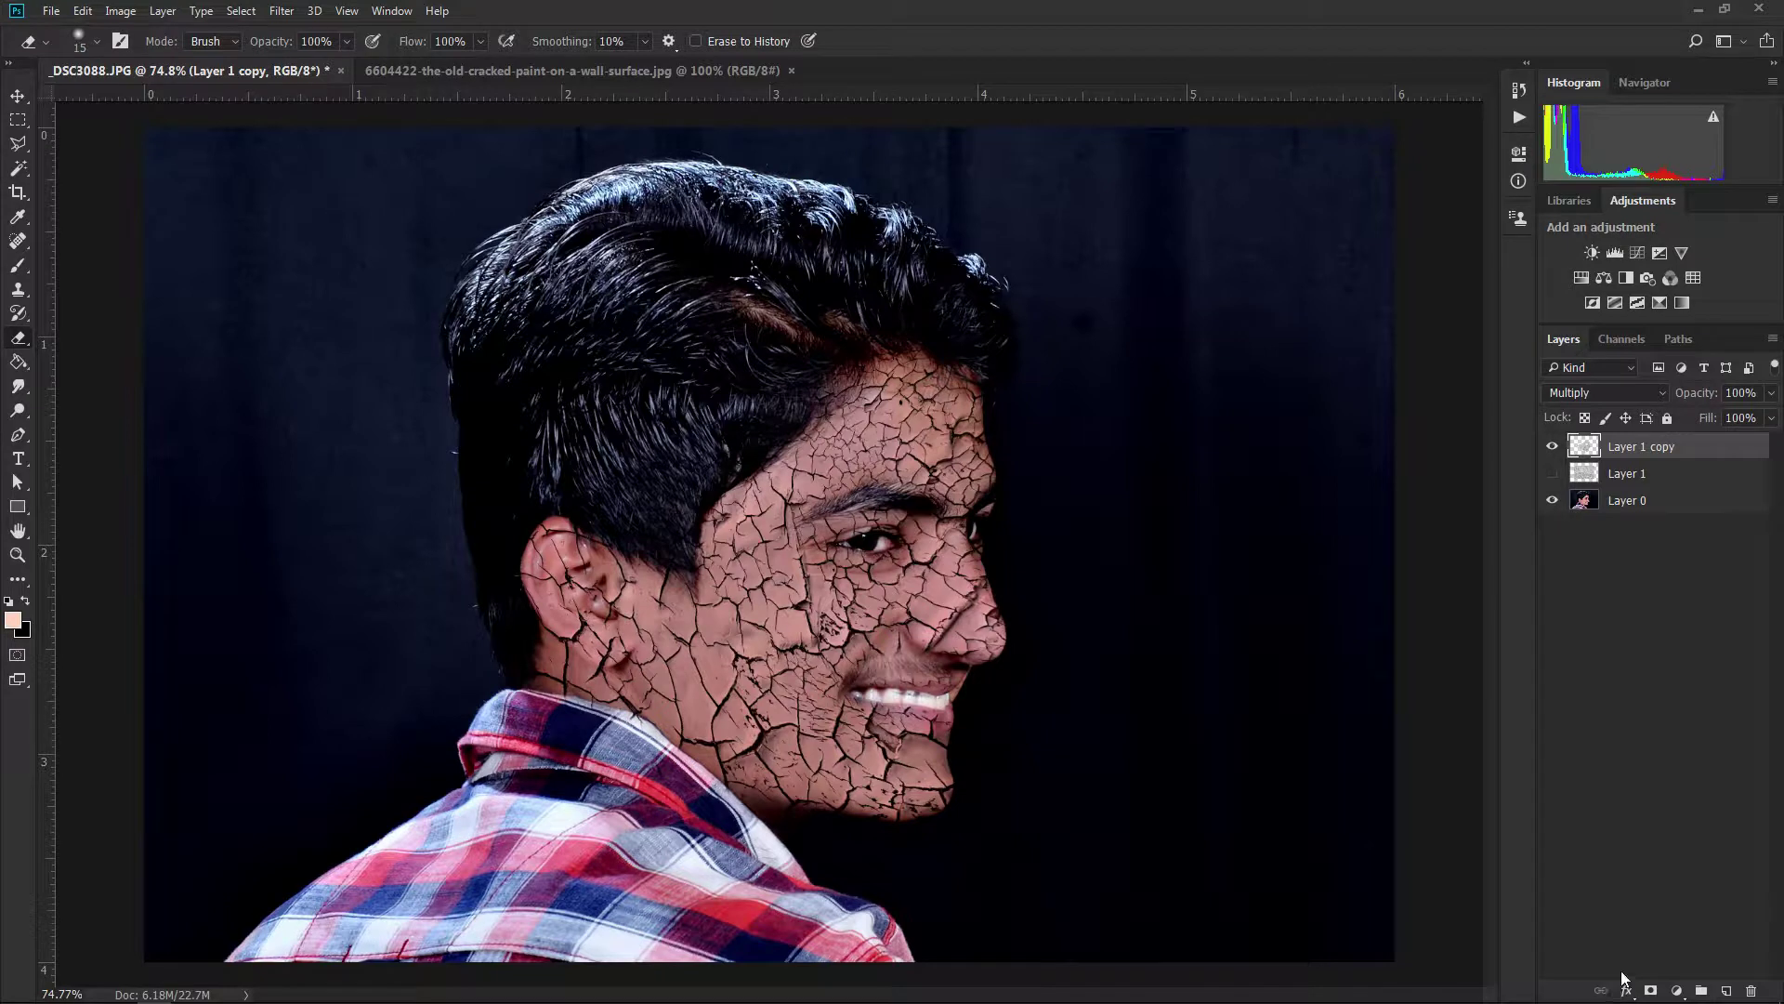
Add a Curves layer clipped to Layer 1 copy, moving the white point to 182 and raising the black point.
{"action": "left_click", "coordinate": [1668, 990]}
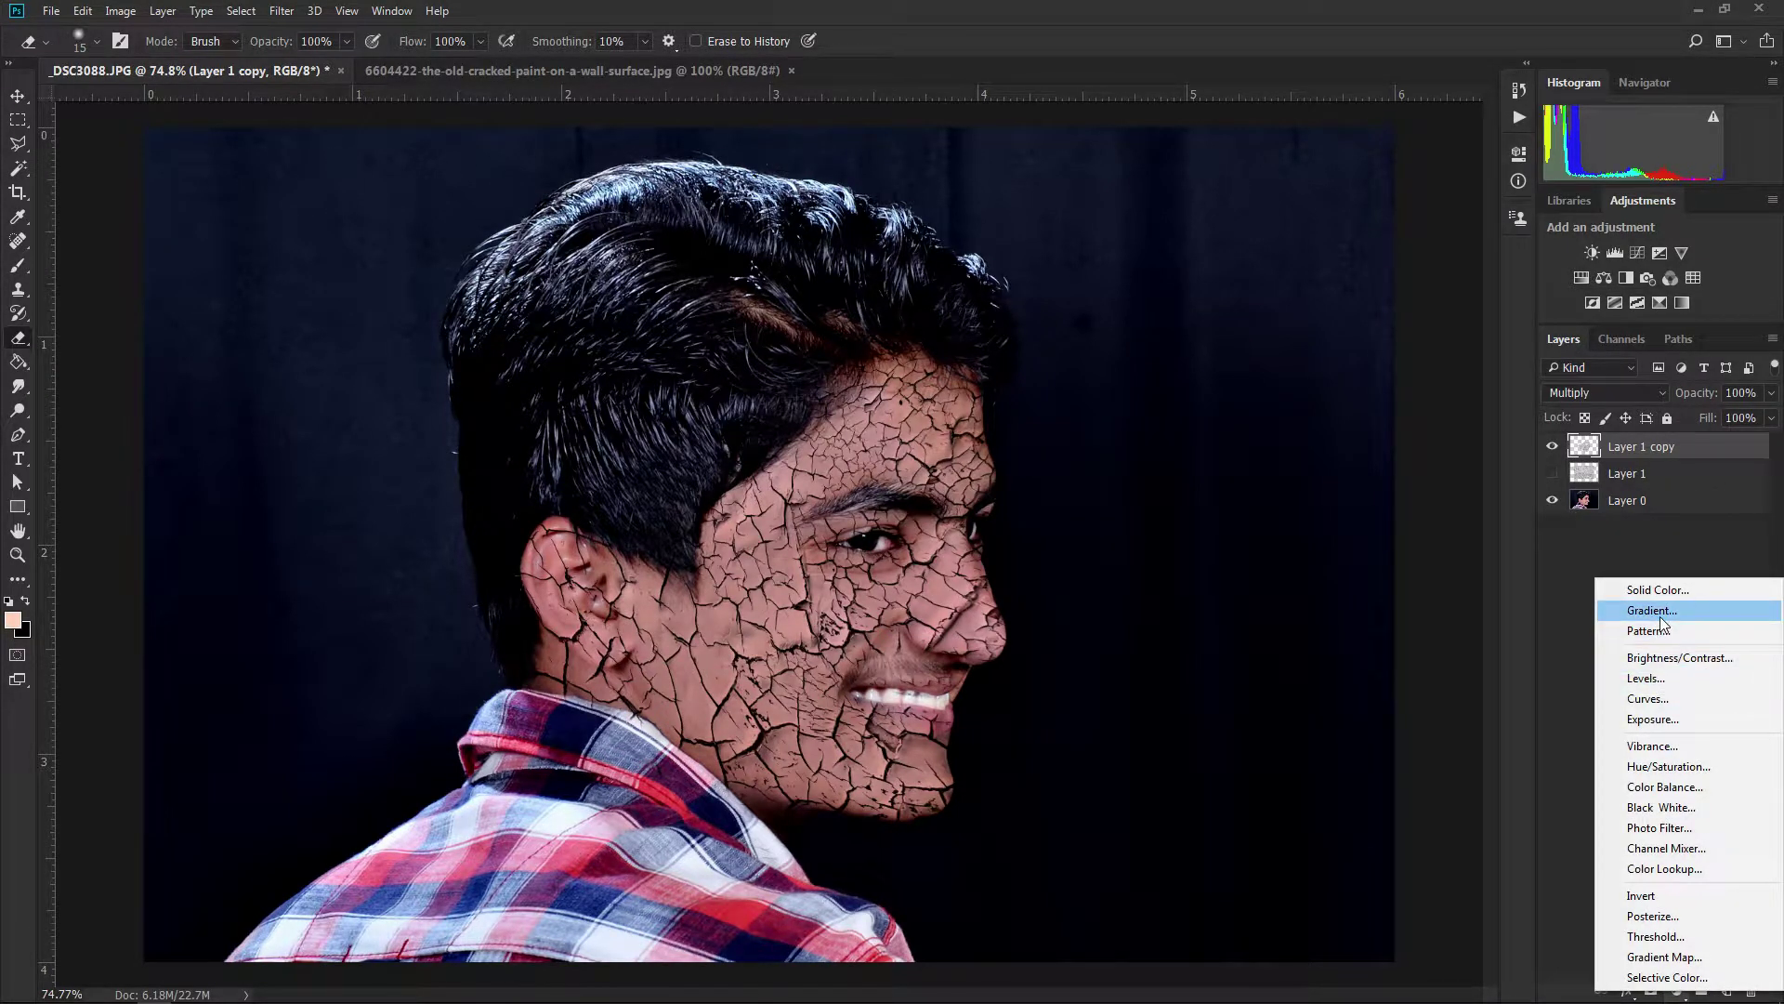
{"action": "left_click", "coordinate": [1659, 698]}
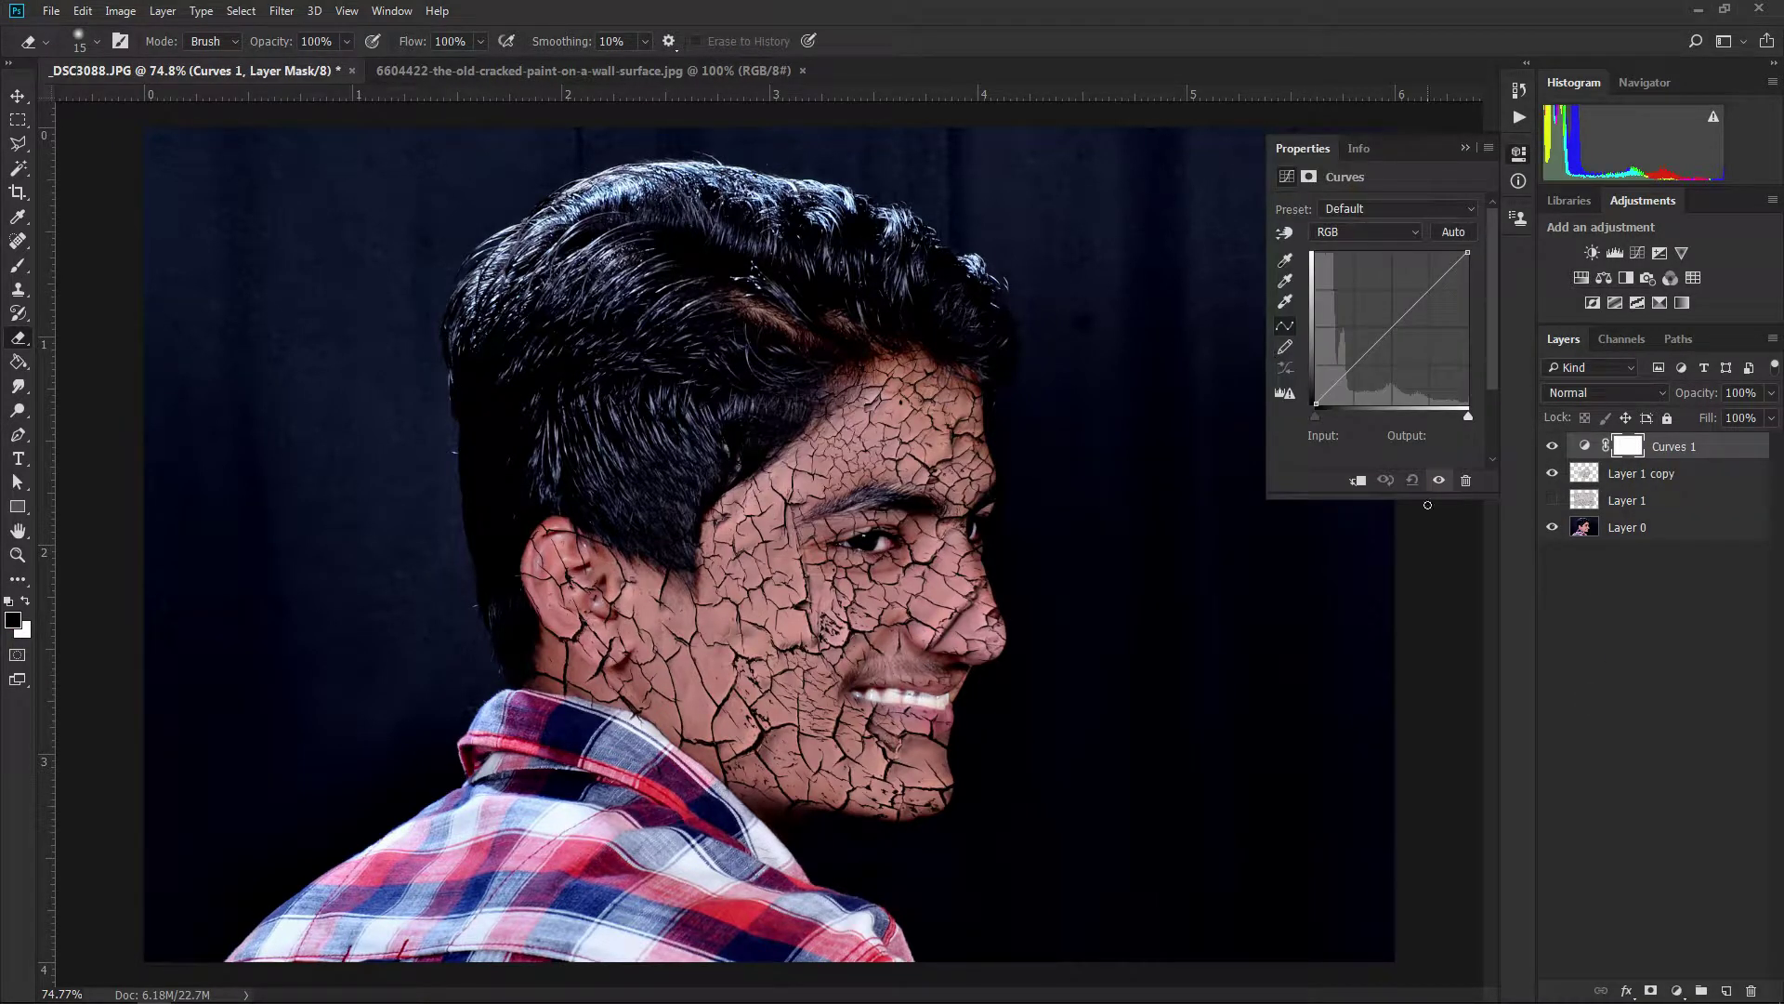
{"action": "left_click_drag", "start_coordinate": [1470, 416], "coordinate": [1449, 418]}
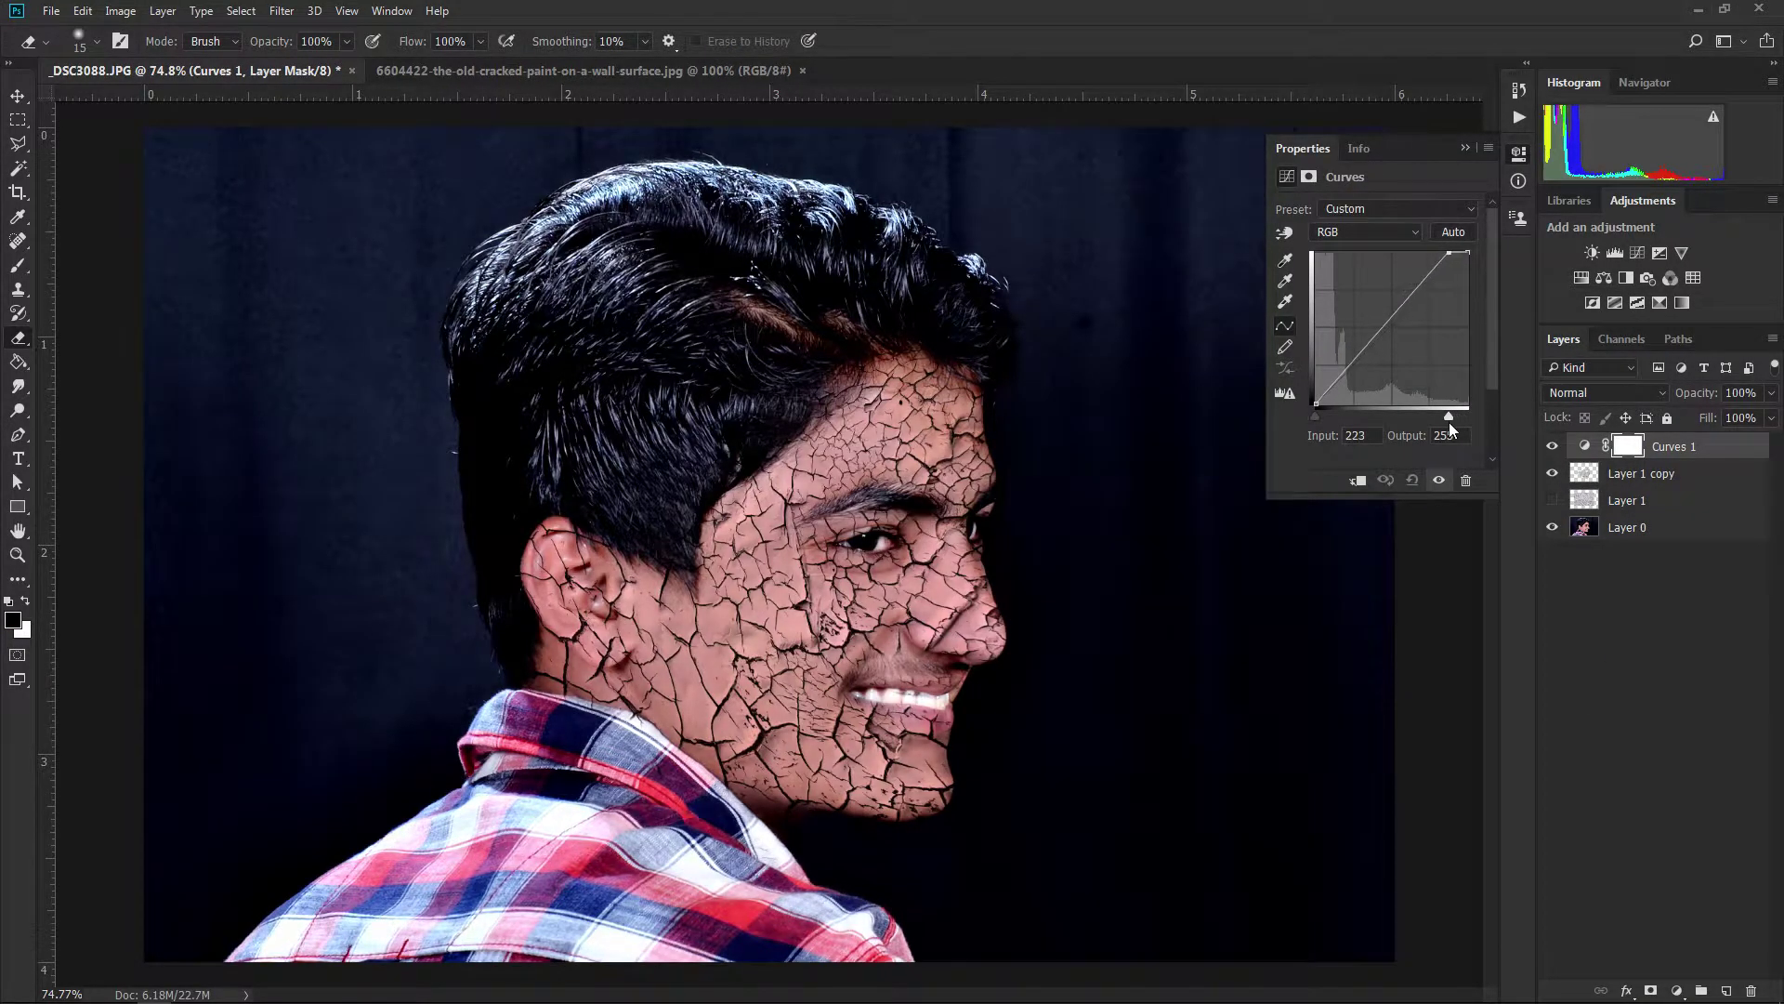
{"action": "left_click", "coordinate": [1358, 479]}
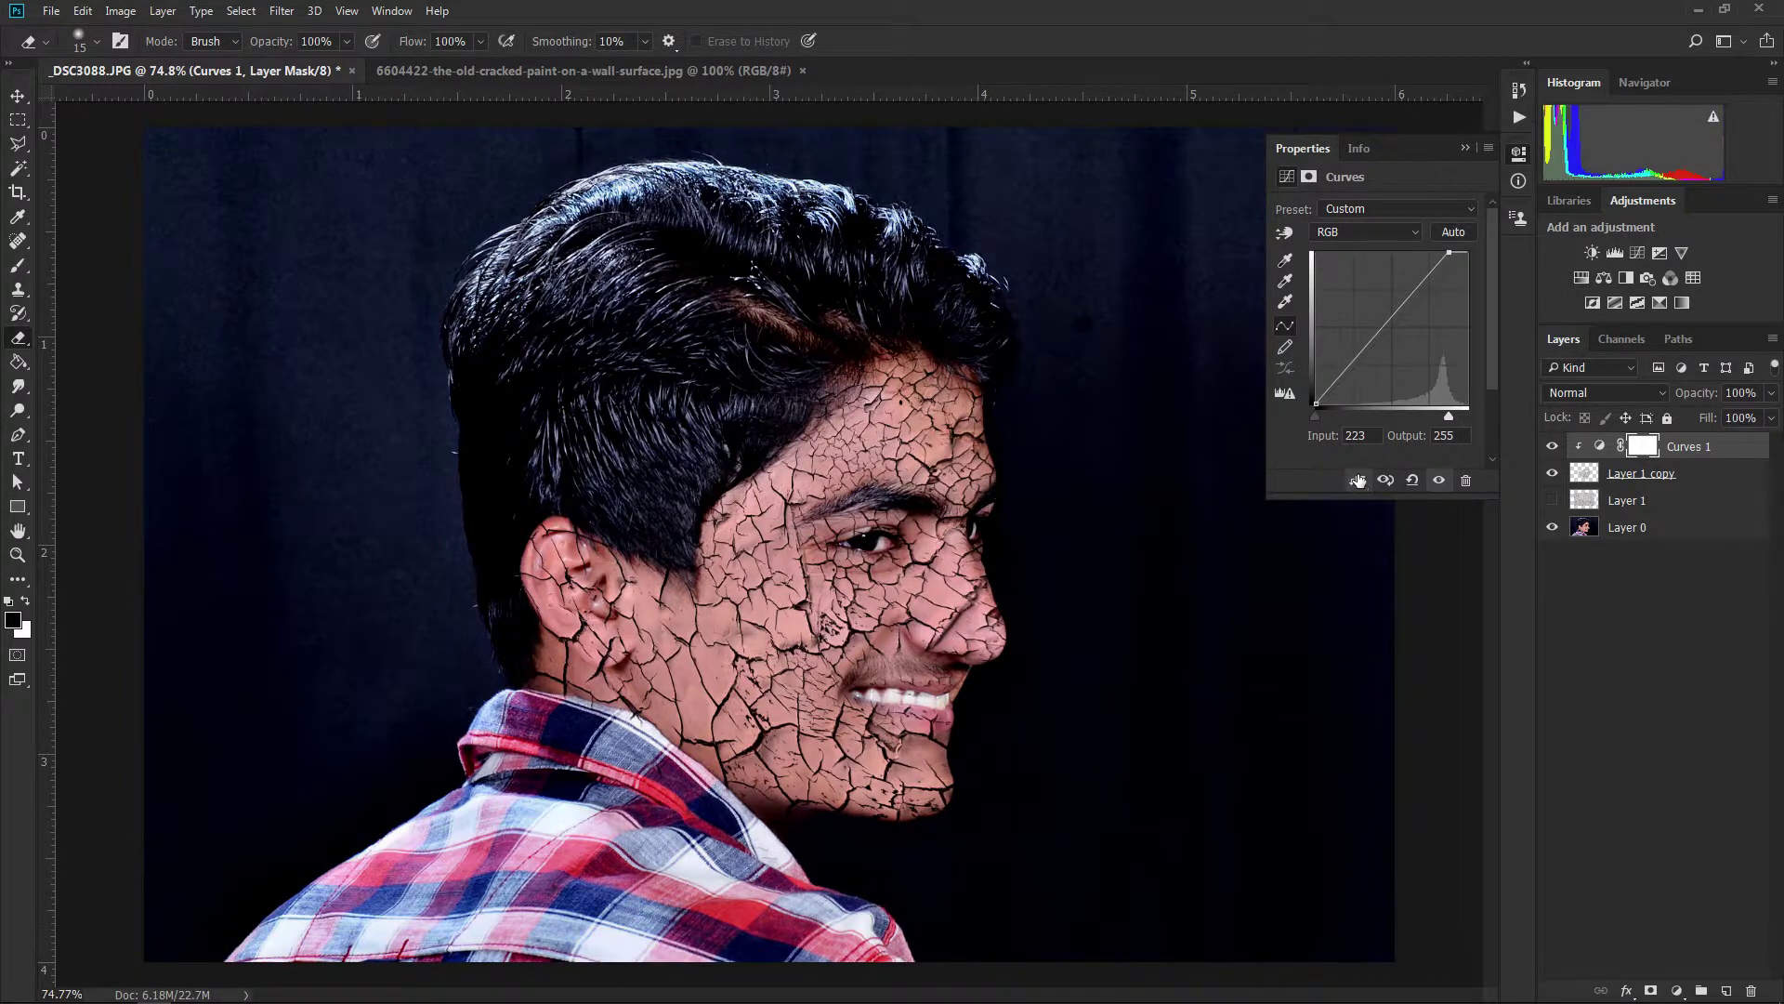
{"action": "left_click_drag", "start_coordinate": [1315, 416], "coordinate": [1340, 417]}
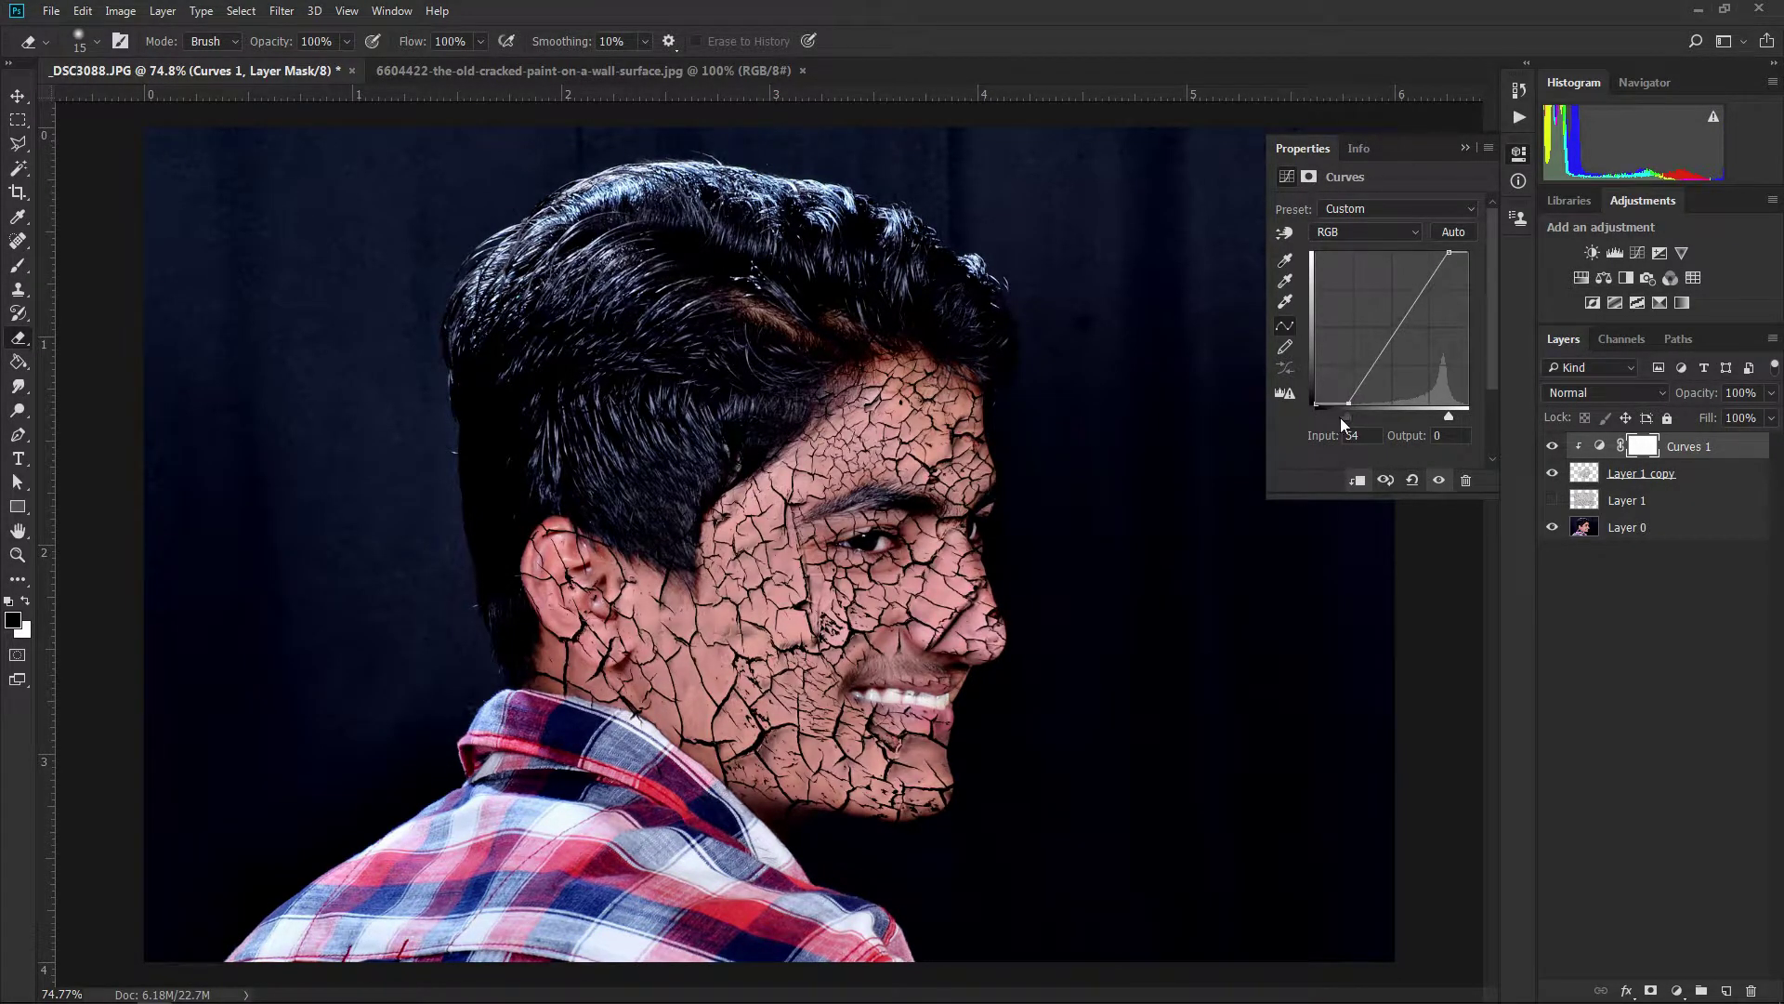
{"action": "left_click_drag", "start_coordinate": [1450, 418], "coordinate": [1425, 419]}
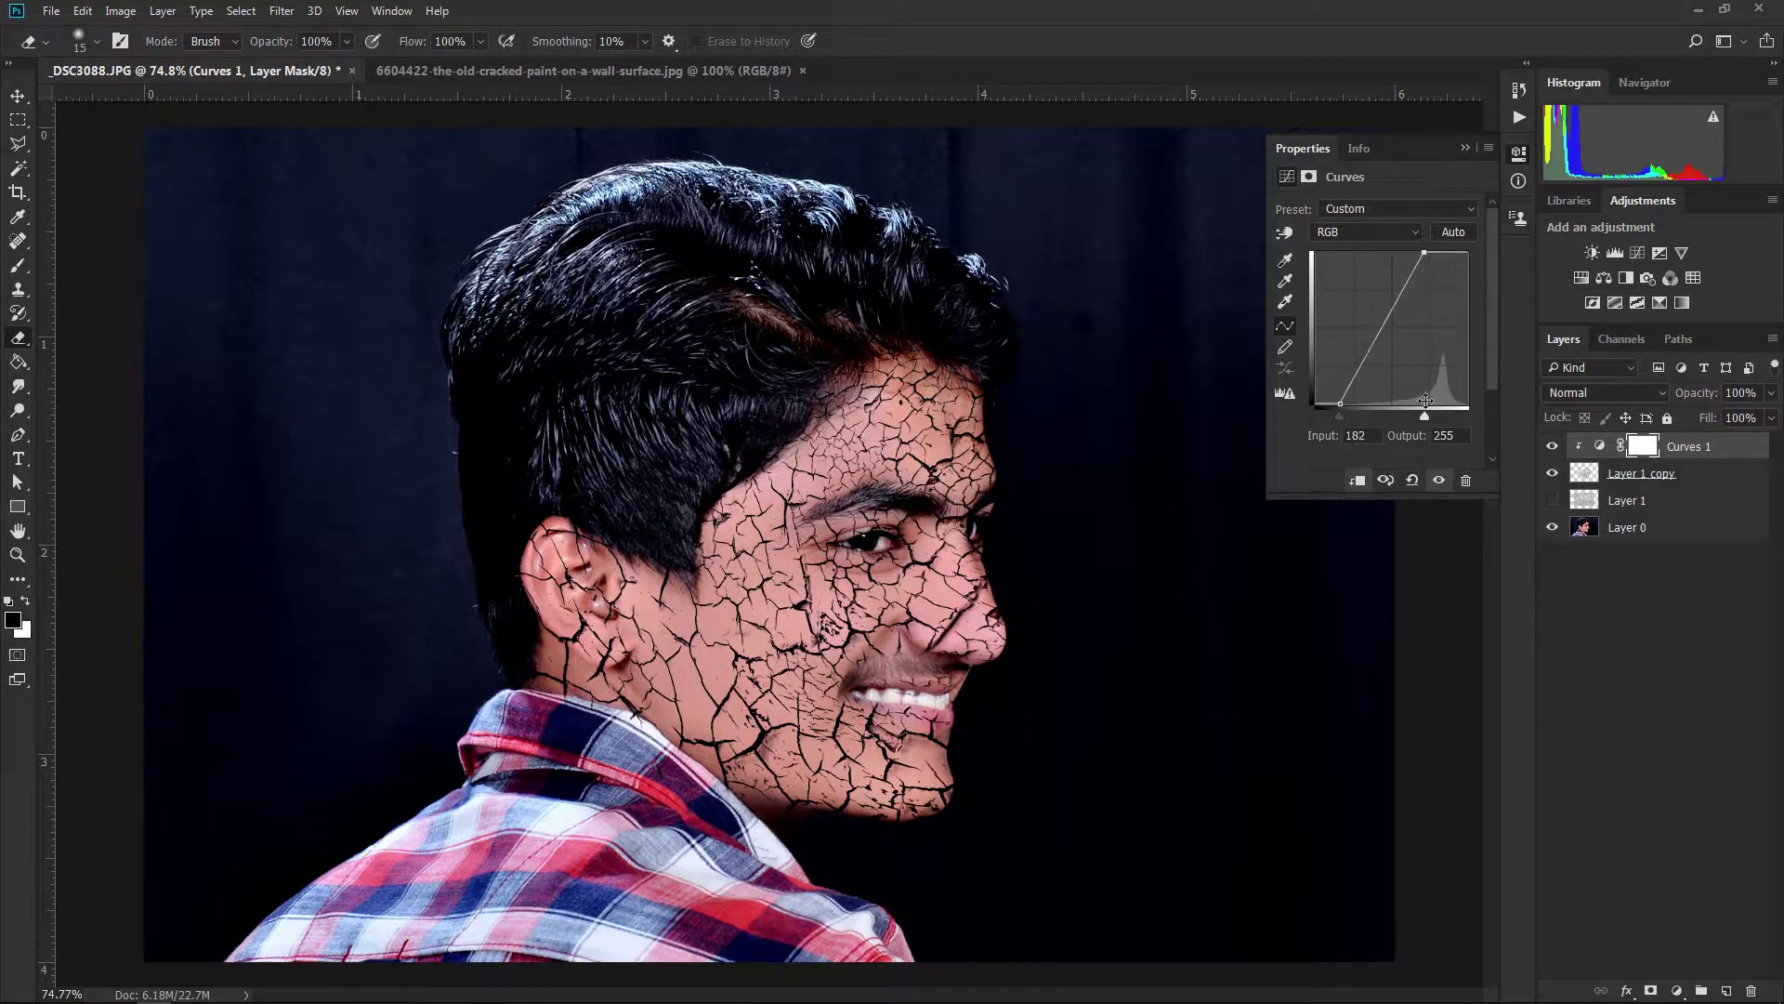
Merge Curves 1 down into Layer 1 copy.
{"action": "left_click", "coordinate": [1464, 148]}
{"action": "right_click", "coordinate": [1677, 446]}
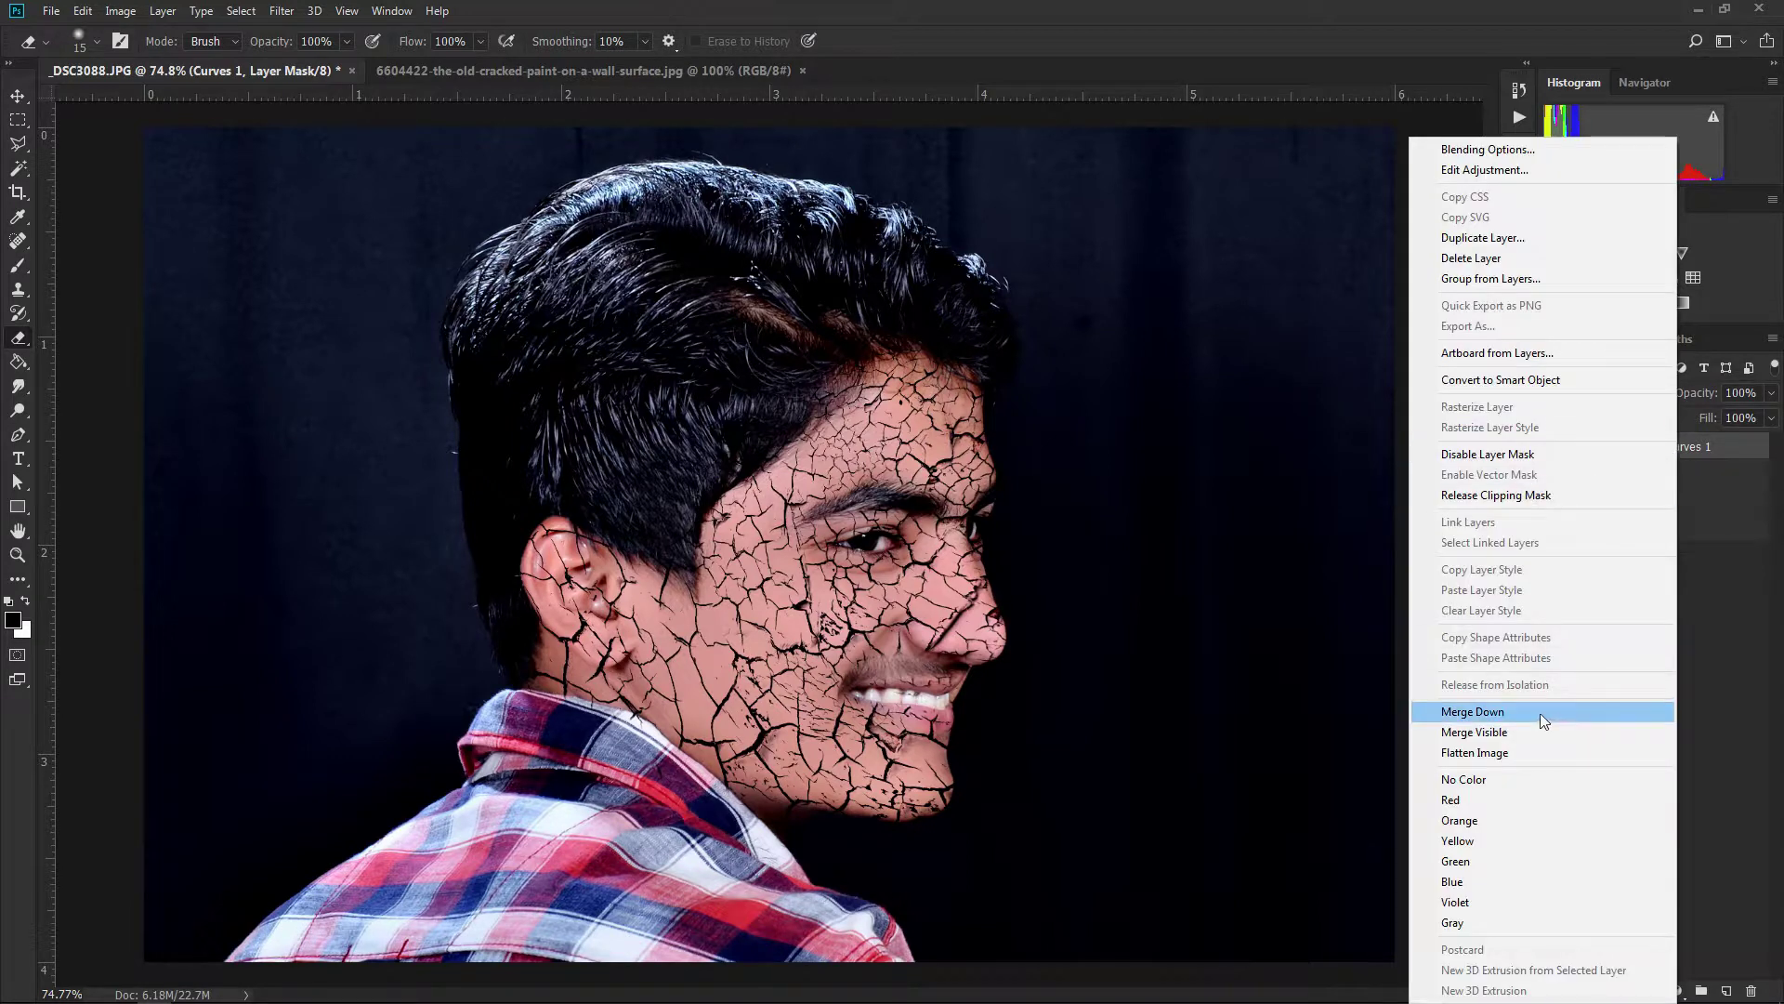
{"action": "left_click", "coordinate": [1541, 712]}
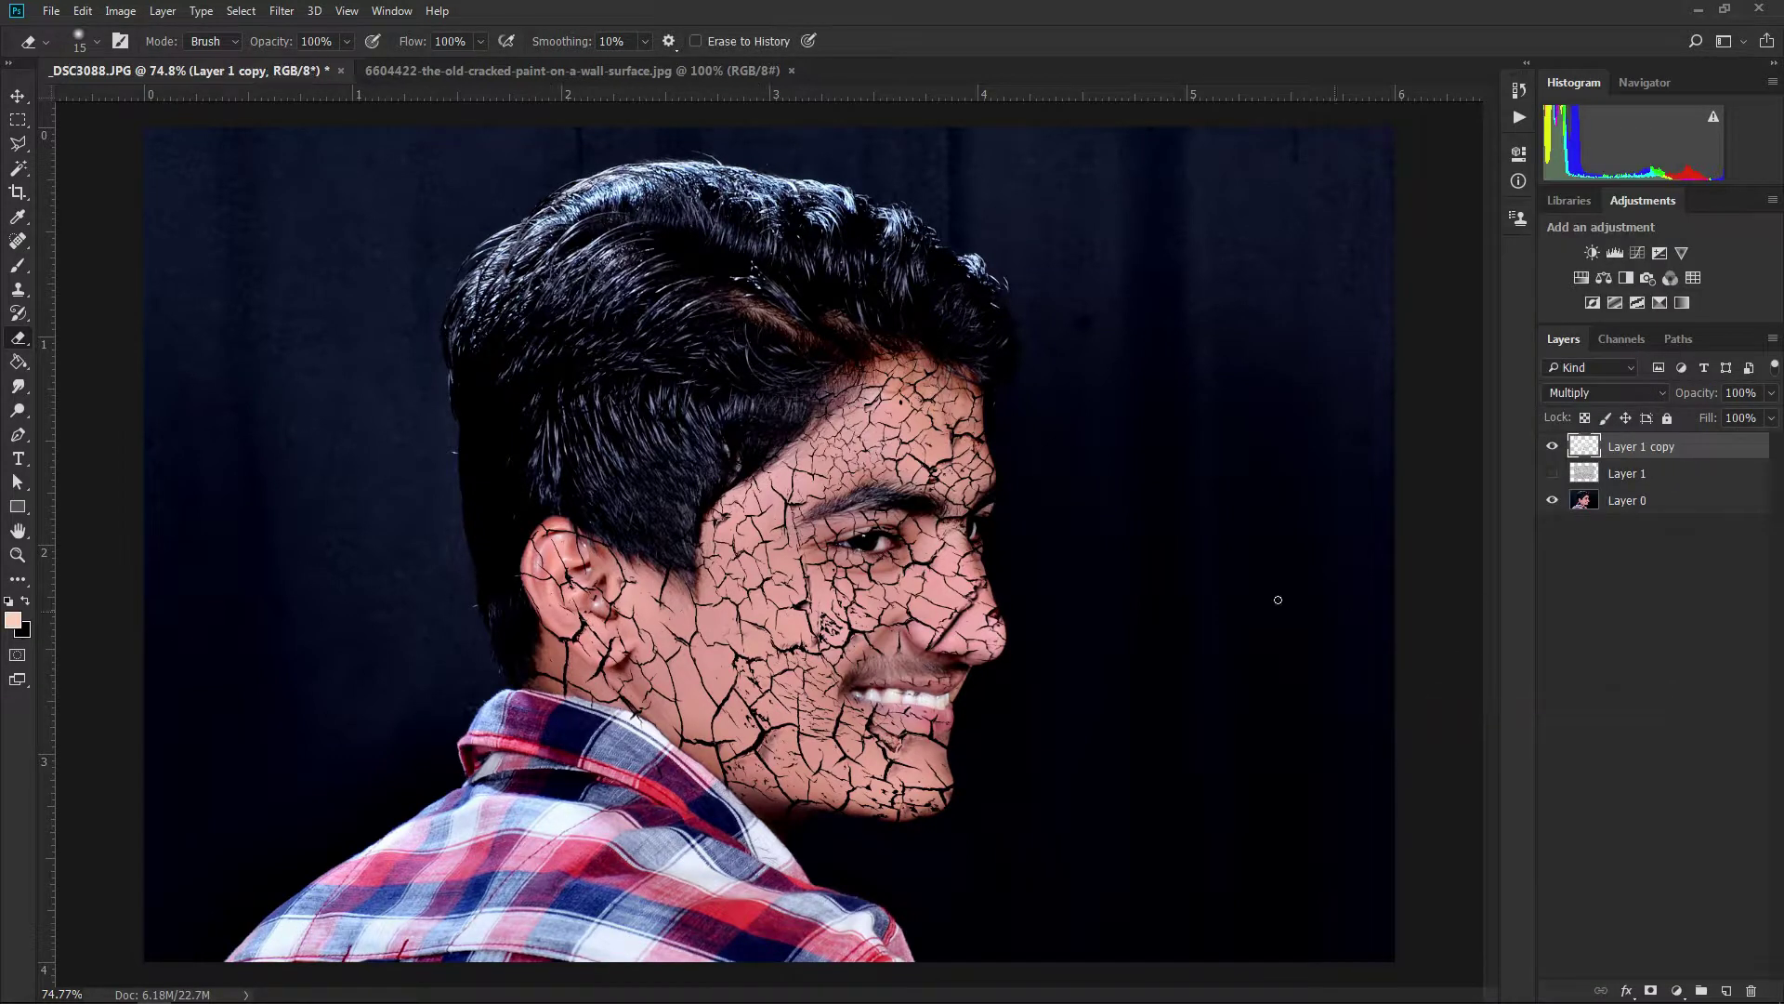
Give Layer 1 copy Blend If settings that fade cracks from highlights, based on Red with upper limit 255.
{"action": "right_click", "coordinate": [1660, 450]}
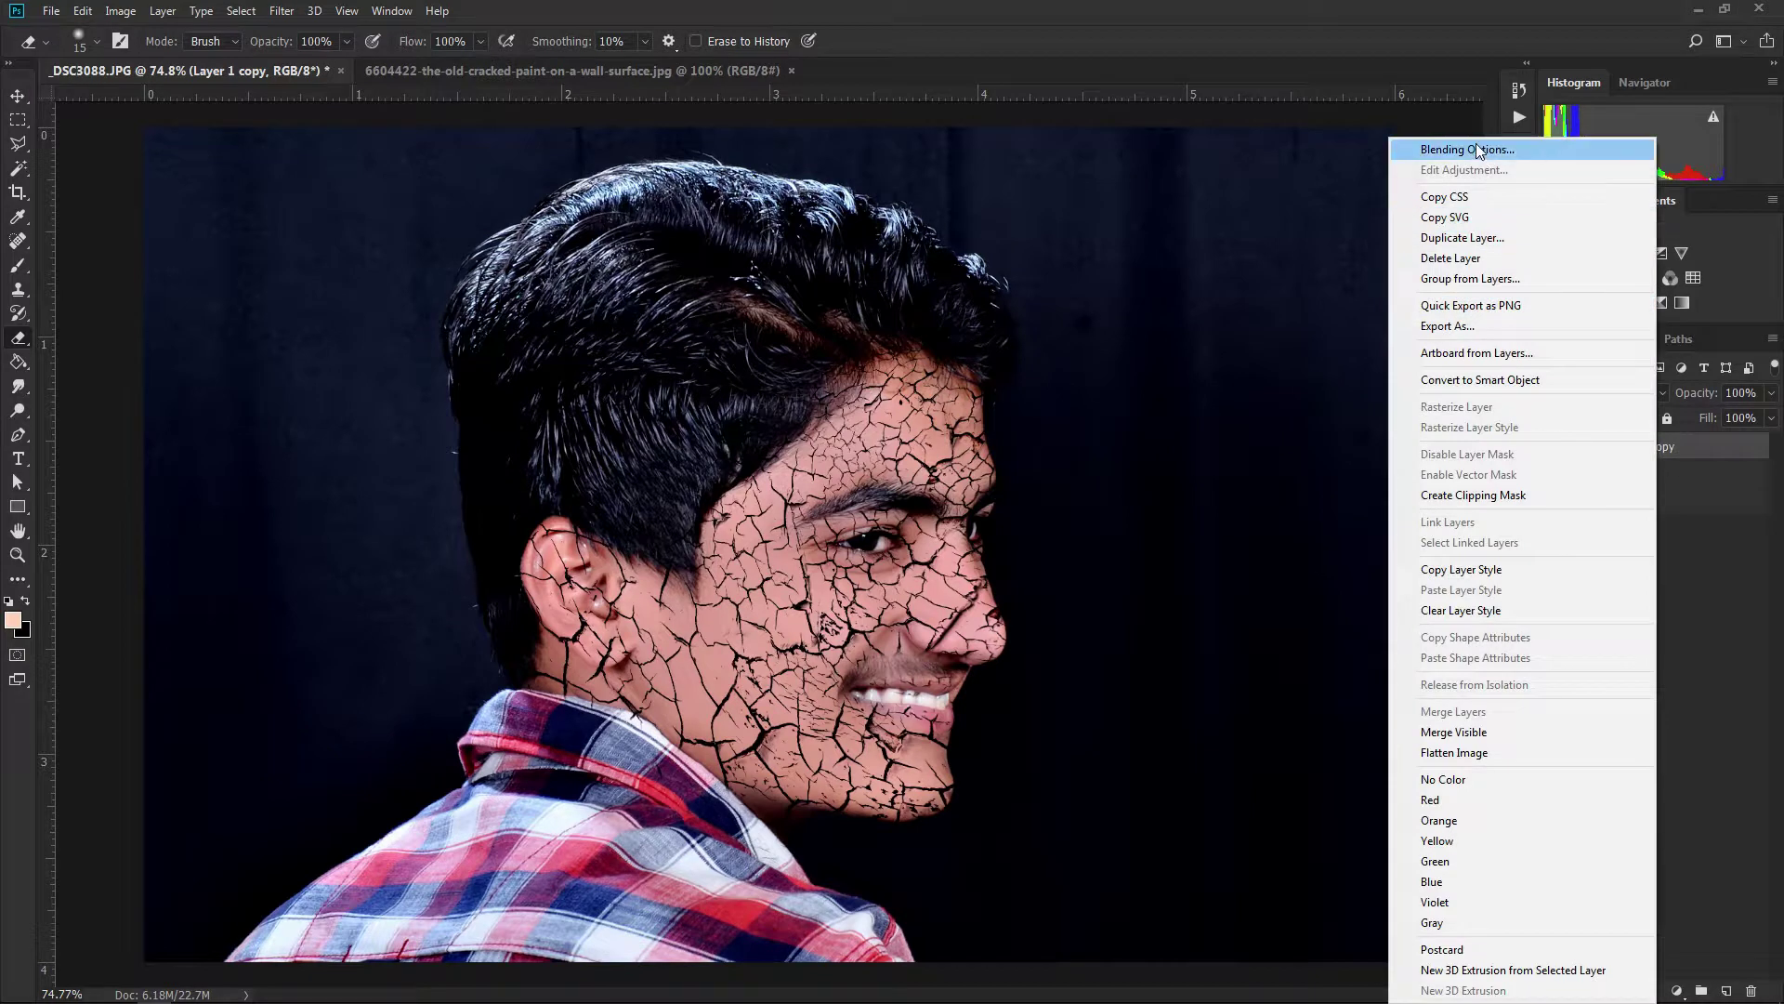
{"action": "left_click", "coordinate": [1458, 149]}
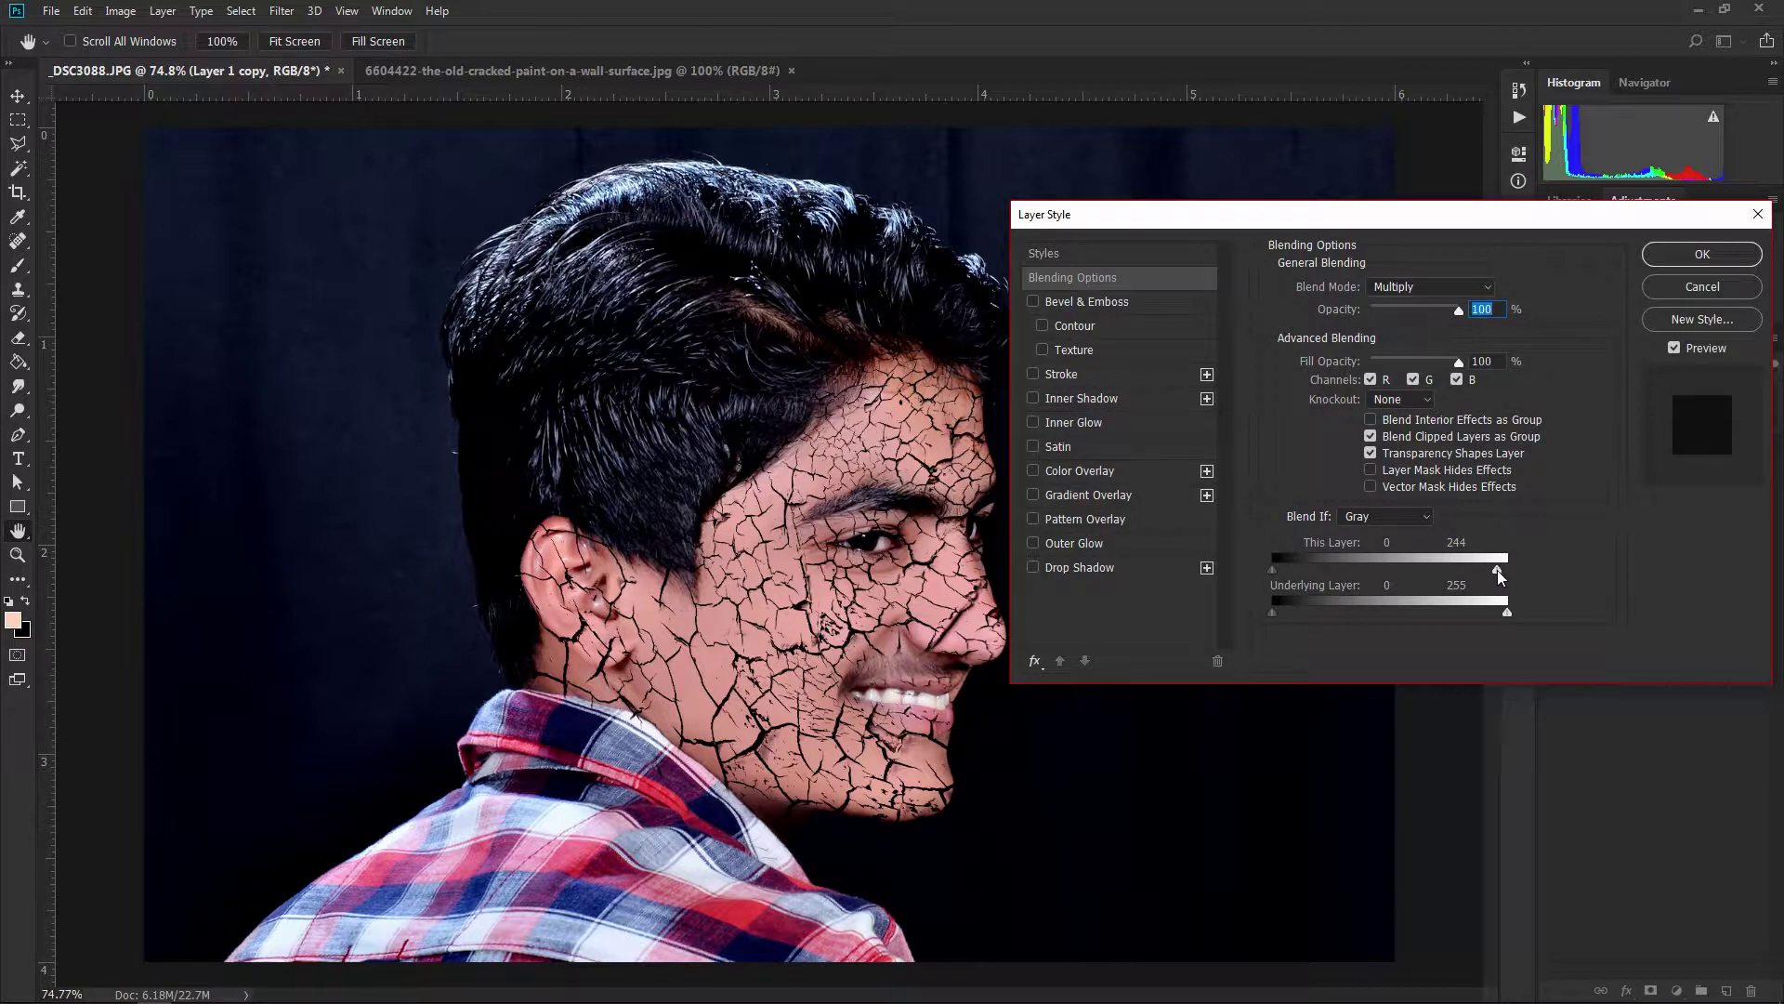
{"action": "mouse_move", "coordinate": [1497, 571]}
{"action": "left_mouse_down"}
{"action": "mouse_move", "coordinate": [1332, 576]}
{"action": "mouse_move", "coordinate": [1437, 572]}
{"action": "left_mouse_up"}
{"action": "left_click", "coordinate": [1385, 517]}
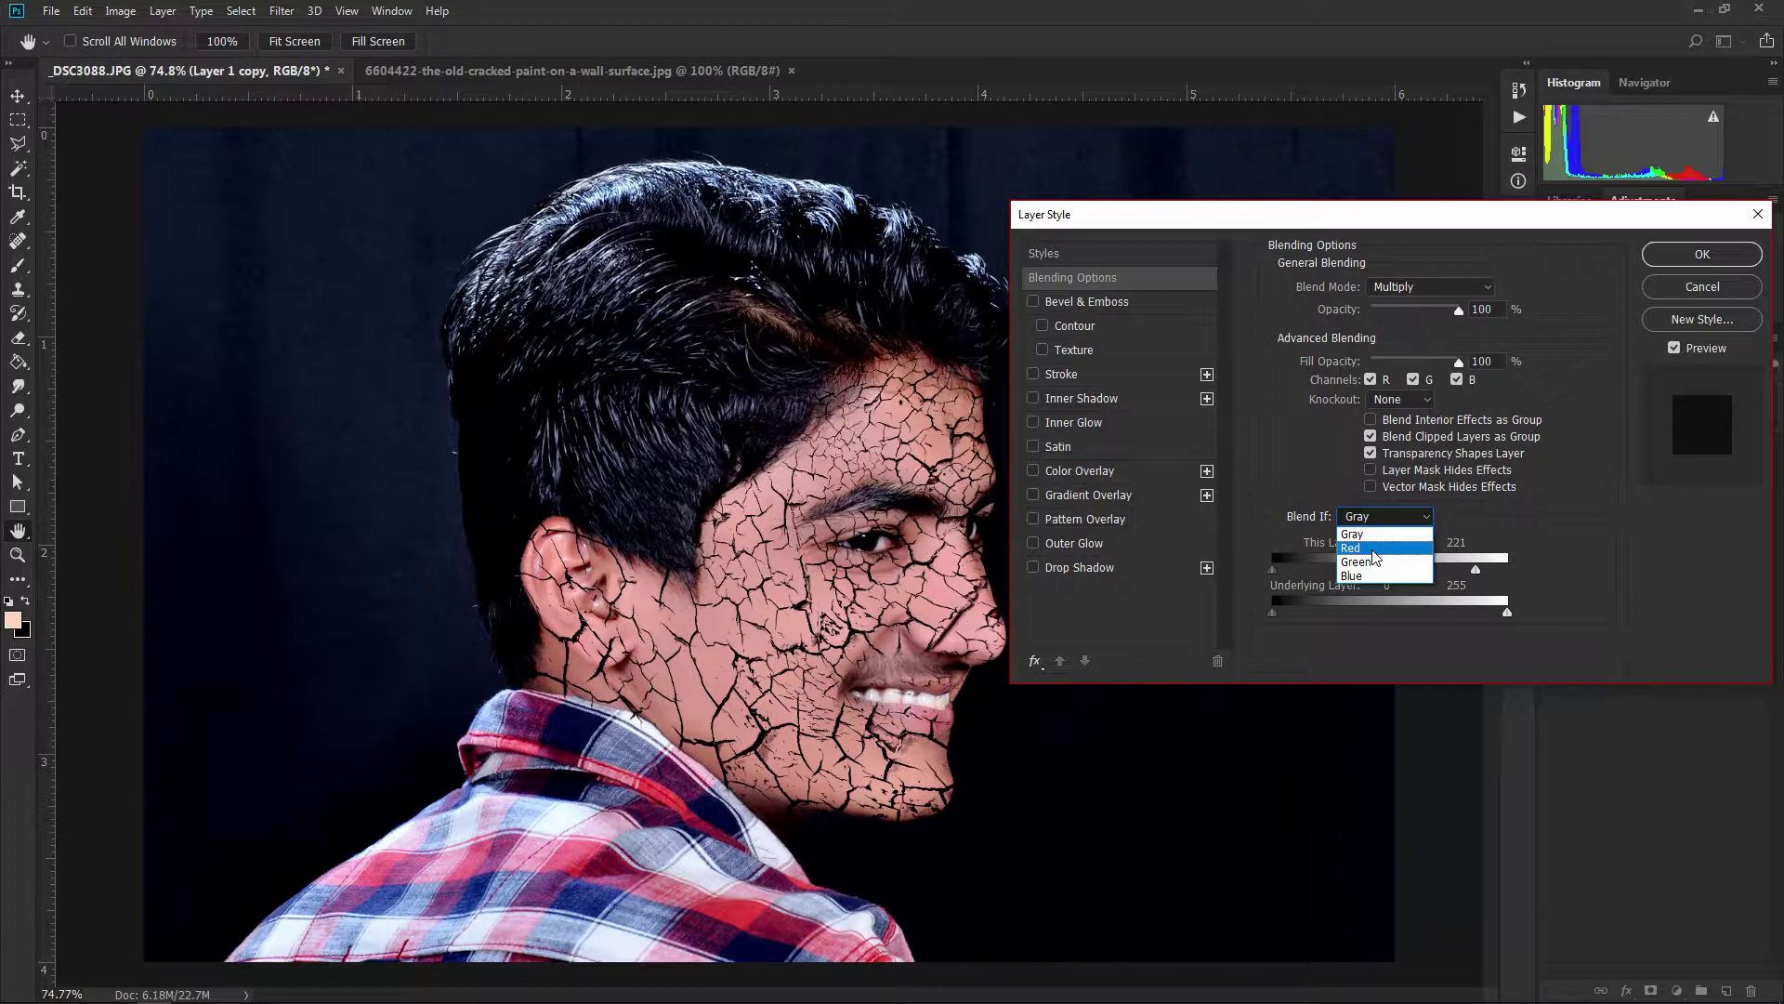
{"action": "left_click", "coordinate": [1375, 549]}
{"action": "left_click_drag", "start_coordinate": [1419, 577], "coordinate": [1525, 576]}
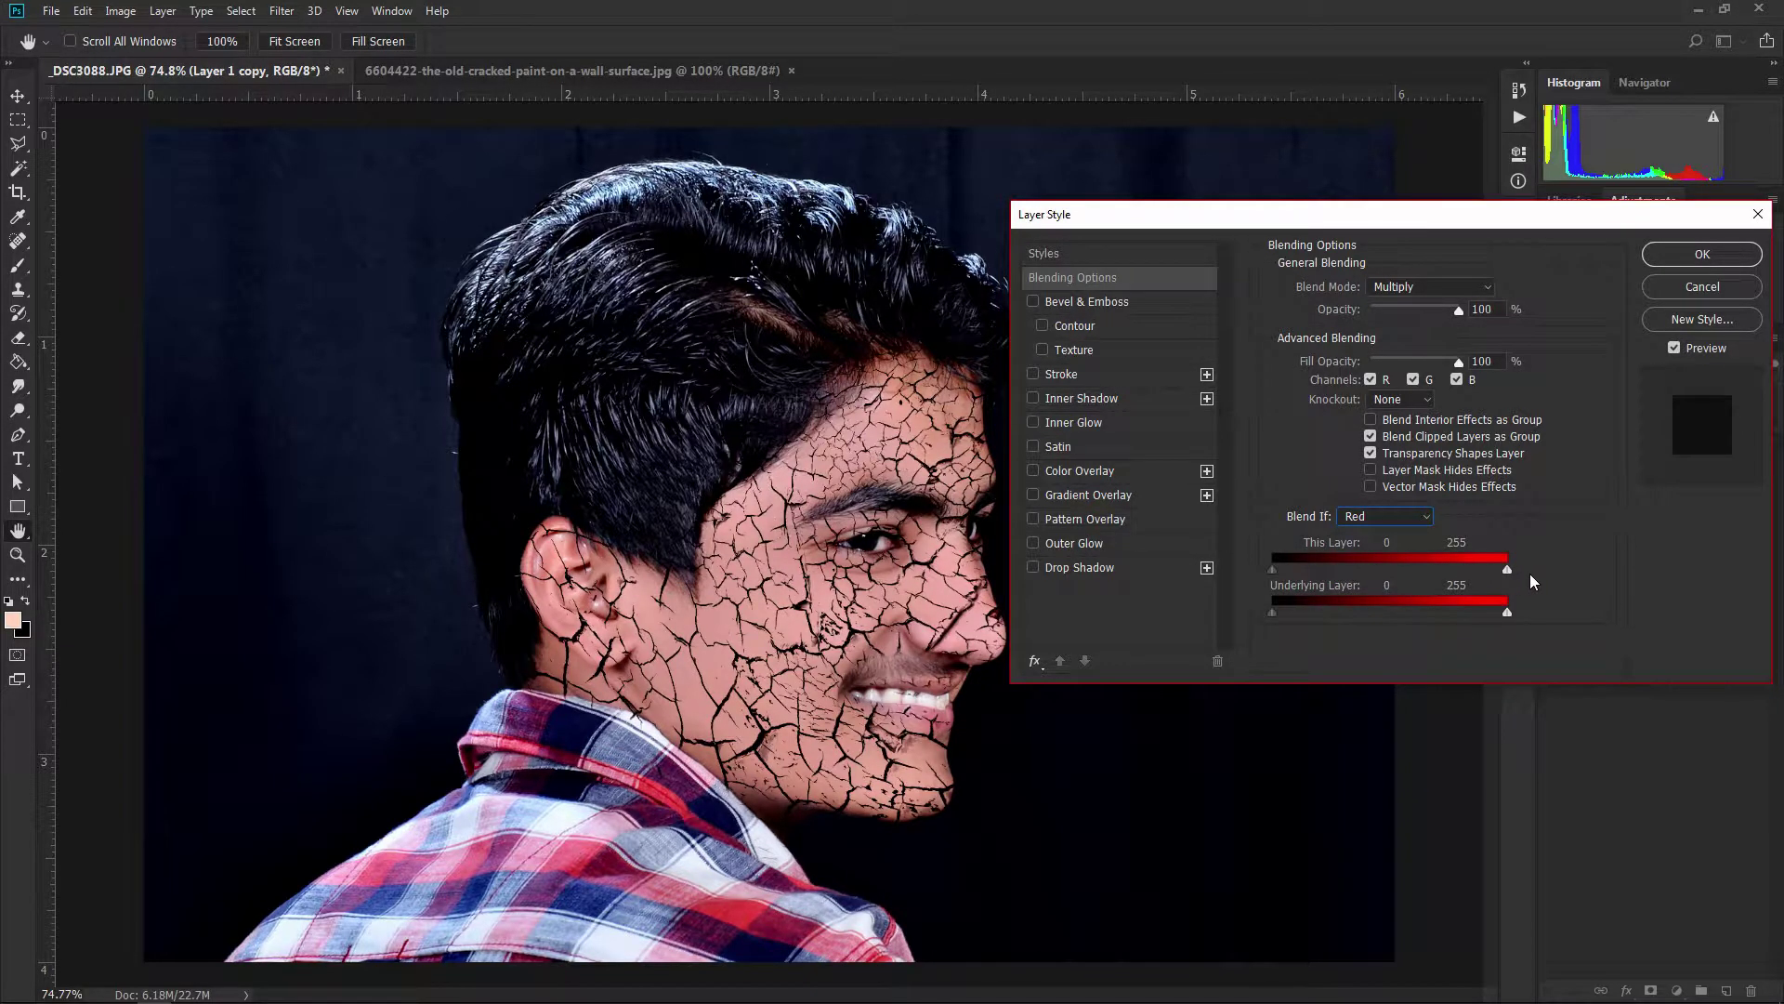
{"action": "mouse_move", "coordinate": [1284, 570]}
{"action": "left_mouse_down"}
{"action": "mouse_move", "coordinate": [1302, 571]}
{"action": "mouse_move", "coordinate": [1258, 581]}
{"action": "left_mouse_up"}
{"action": "left_click", "coordinate": [1655, 268]}
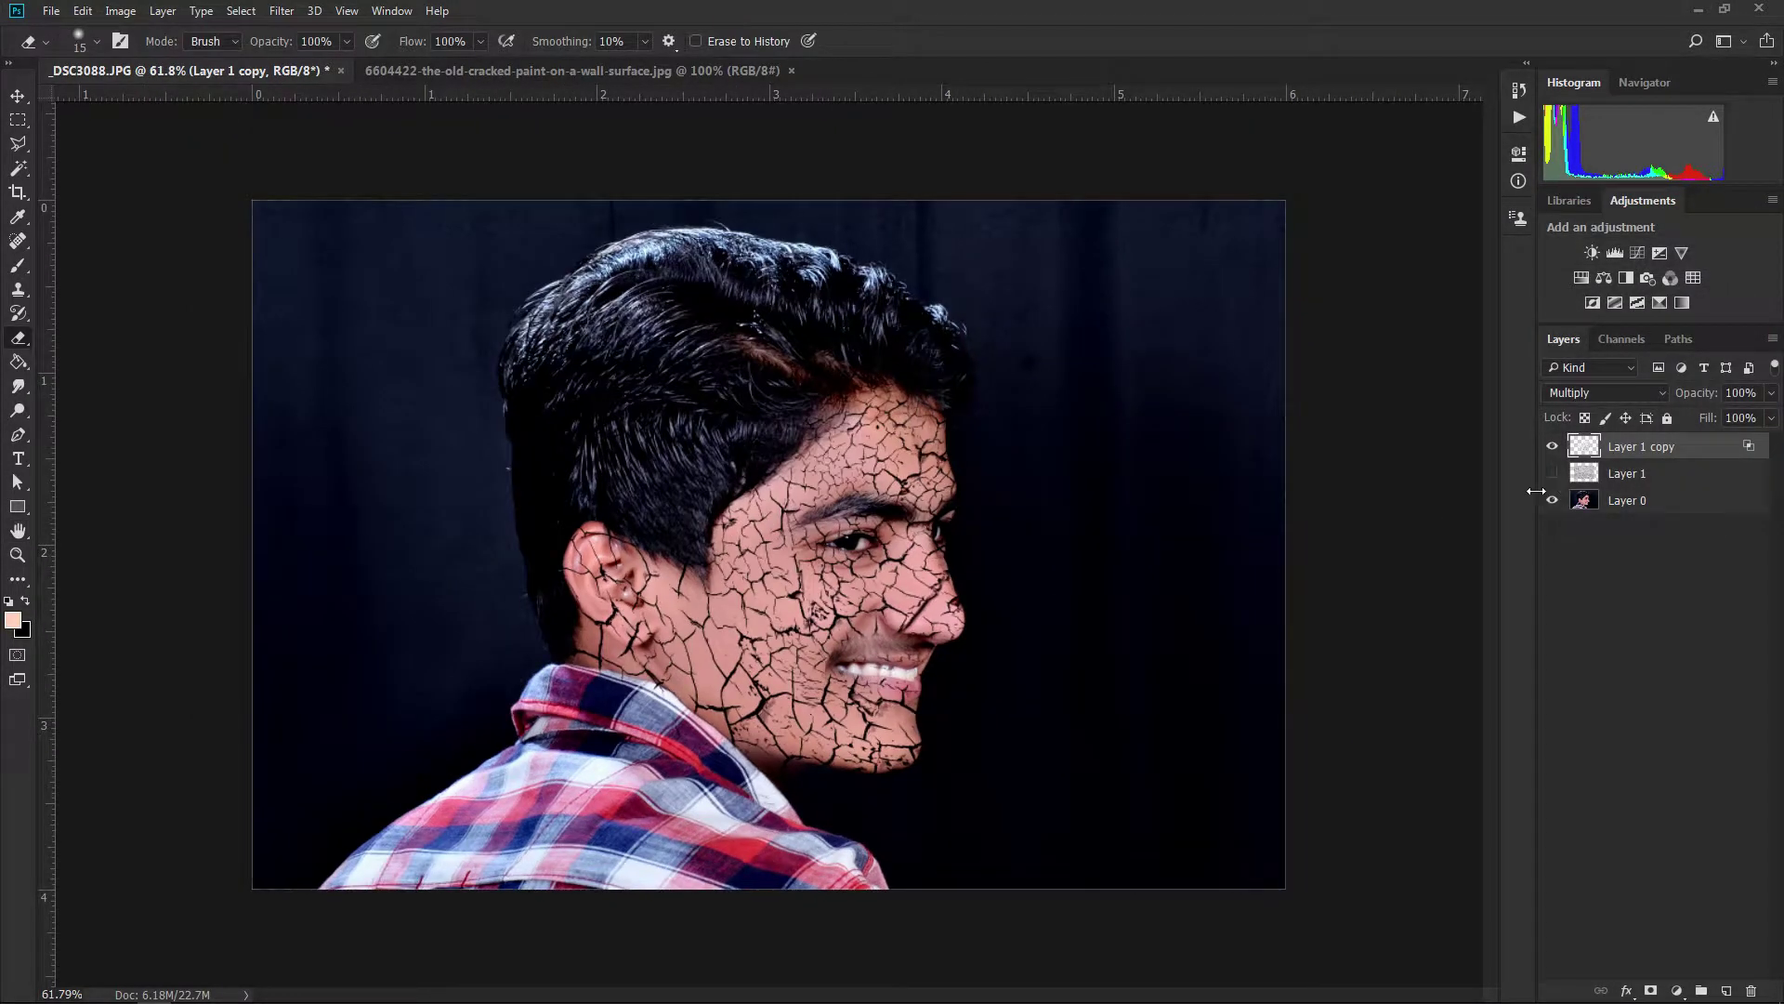
Duplicate the original Layer 0 portrait with the Move tool active.
{"action": "scroll", "coordinate": [836, 482], "scroll_direction": "up", "scroll_amount": 1}
{"action": "scroll", "coordinate": [837, 482], "scroll_direction": "up", "scroll_amount": 1}
{"action": "scroll", "coordinate": [836, 482], "scroll_direction": "up", "scroll_amount": 1}
{"action": "scroll", "coordinate": [836, 482], "scroll_direction": "up", "scroll_amount": 1}
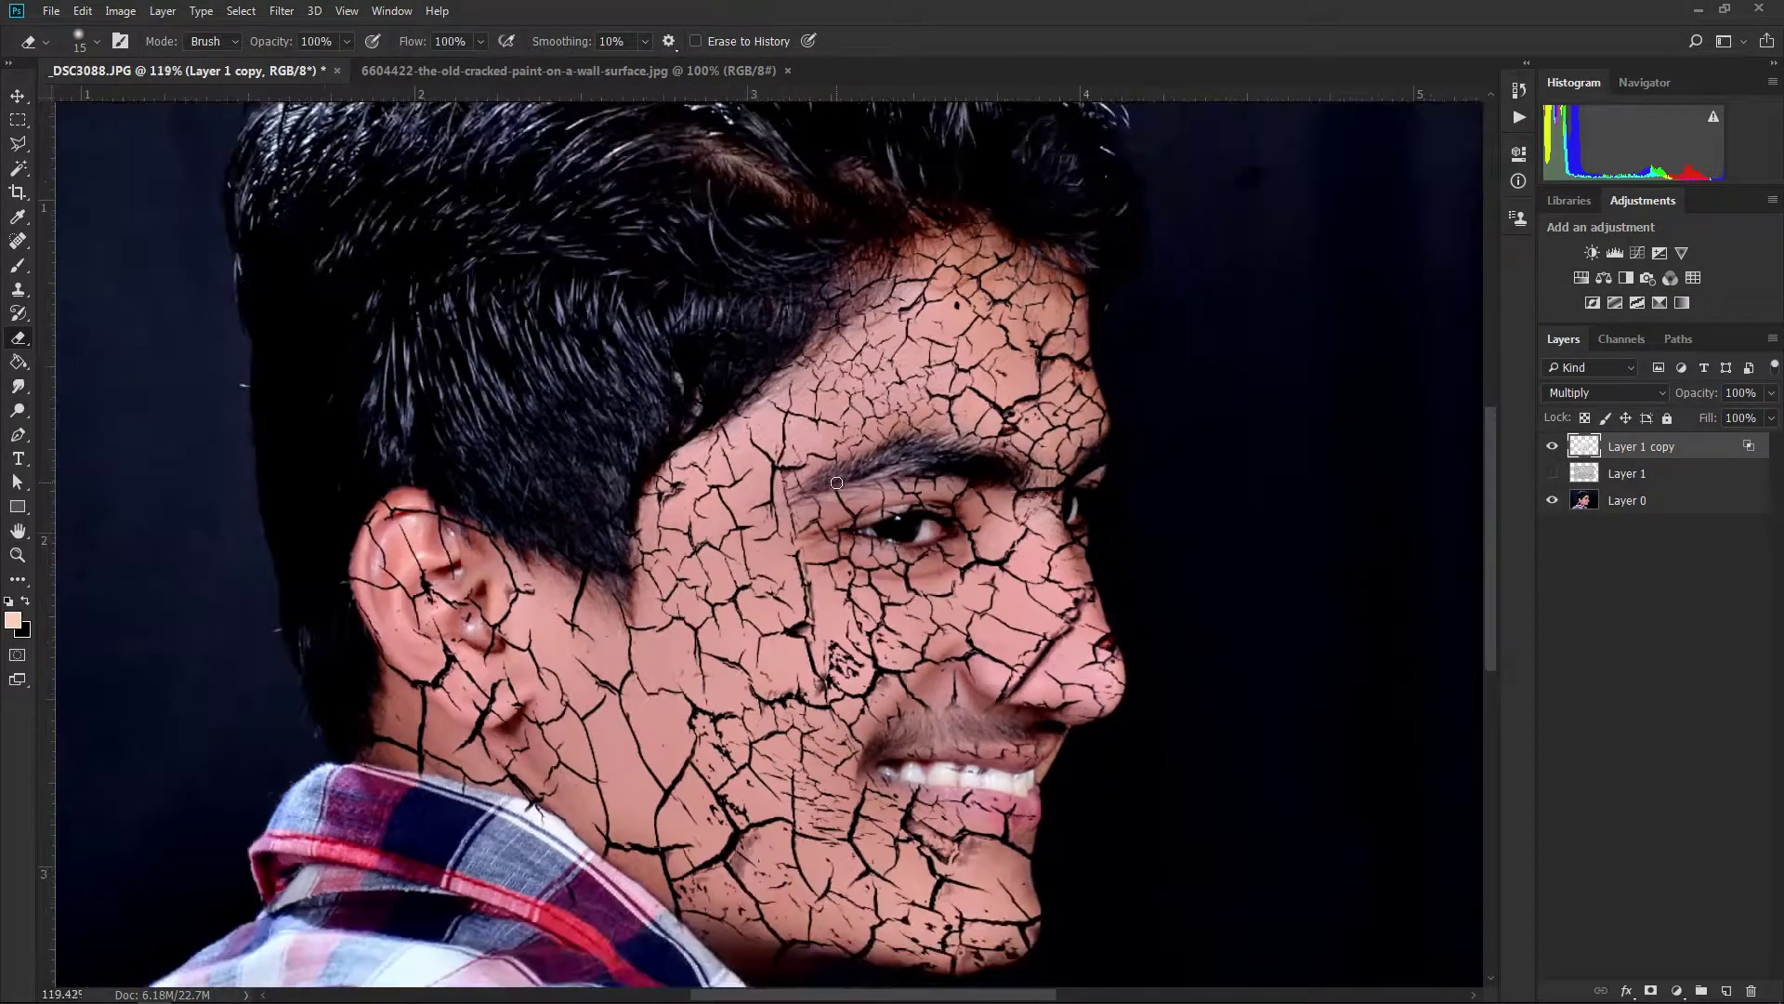
{"action": "scroll", "coordinate": [837, 482], "scroll_direction": "down", "scroll_amount": 2}
{"action": "scroll", "coordinate": [837, 483], "scroll_direction": "down", "scroll_amount": 2}
{"action": "left_click", "coordinate": [18, 96]}
{"action": "left_click", "coordinate": [1636, 502]}
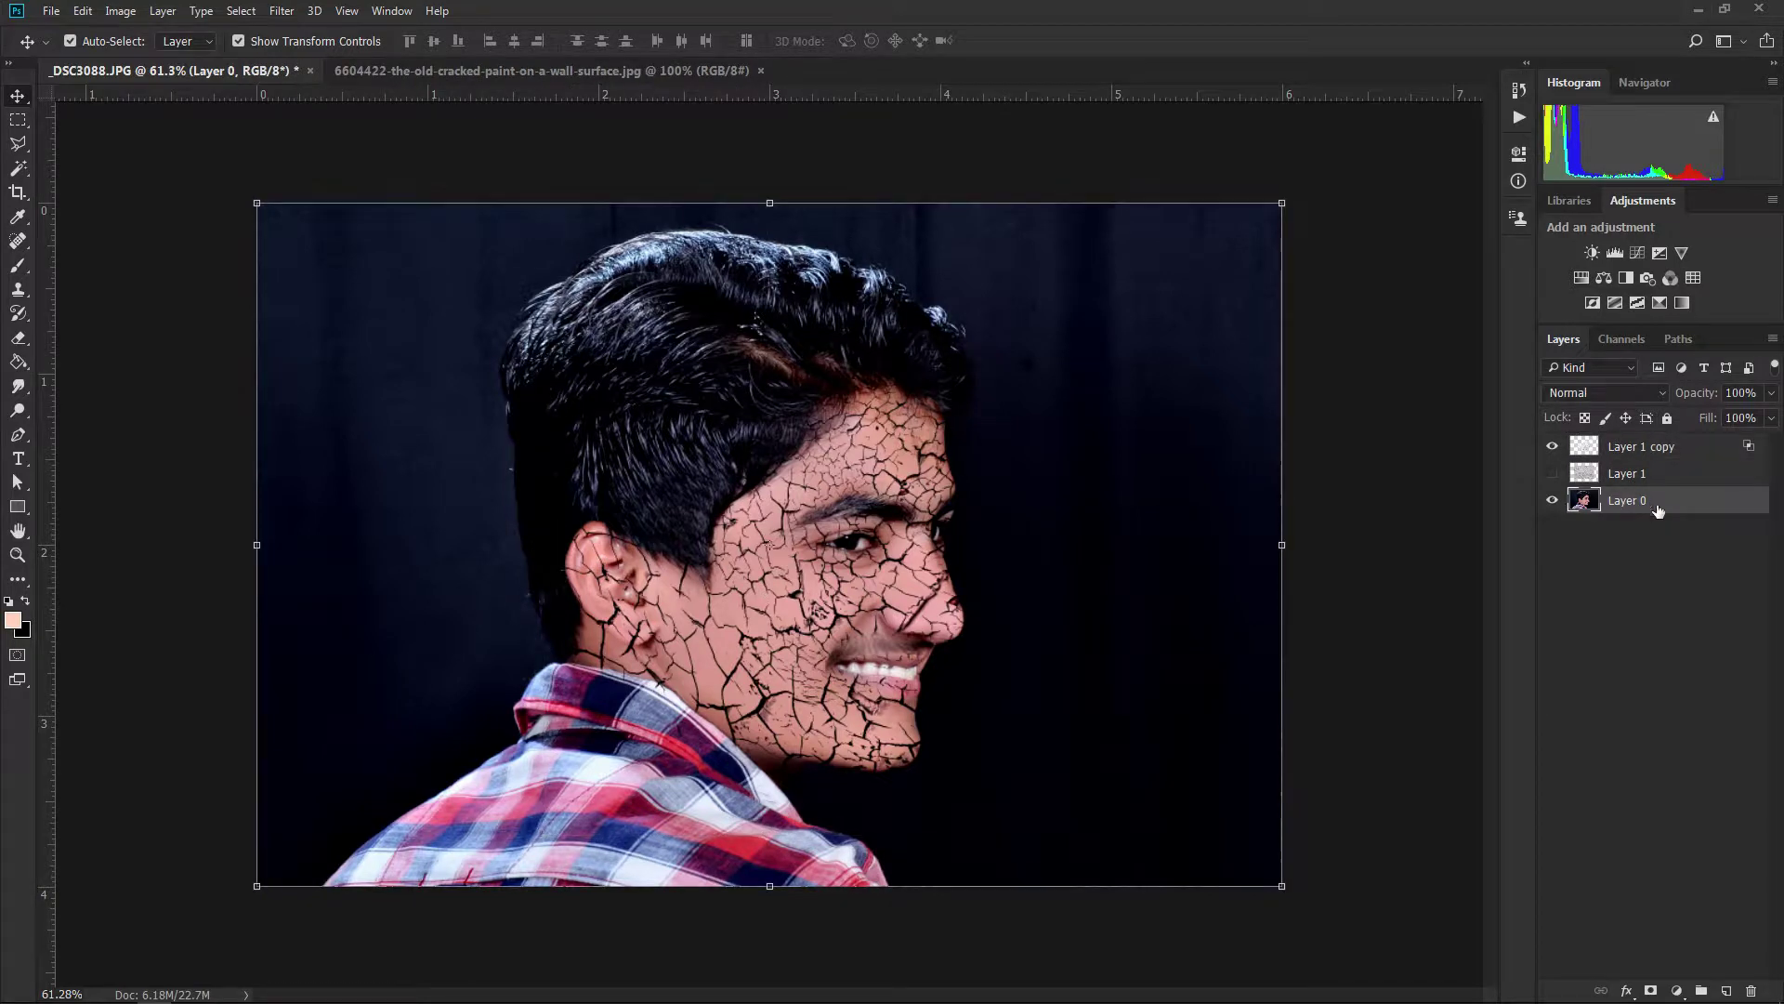
{"action": "left_click_drag", "start_coordinate": [1733, 502], "coordinate": [1731, 988]}
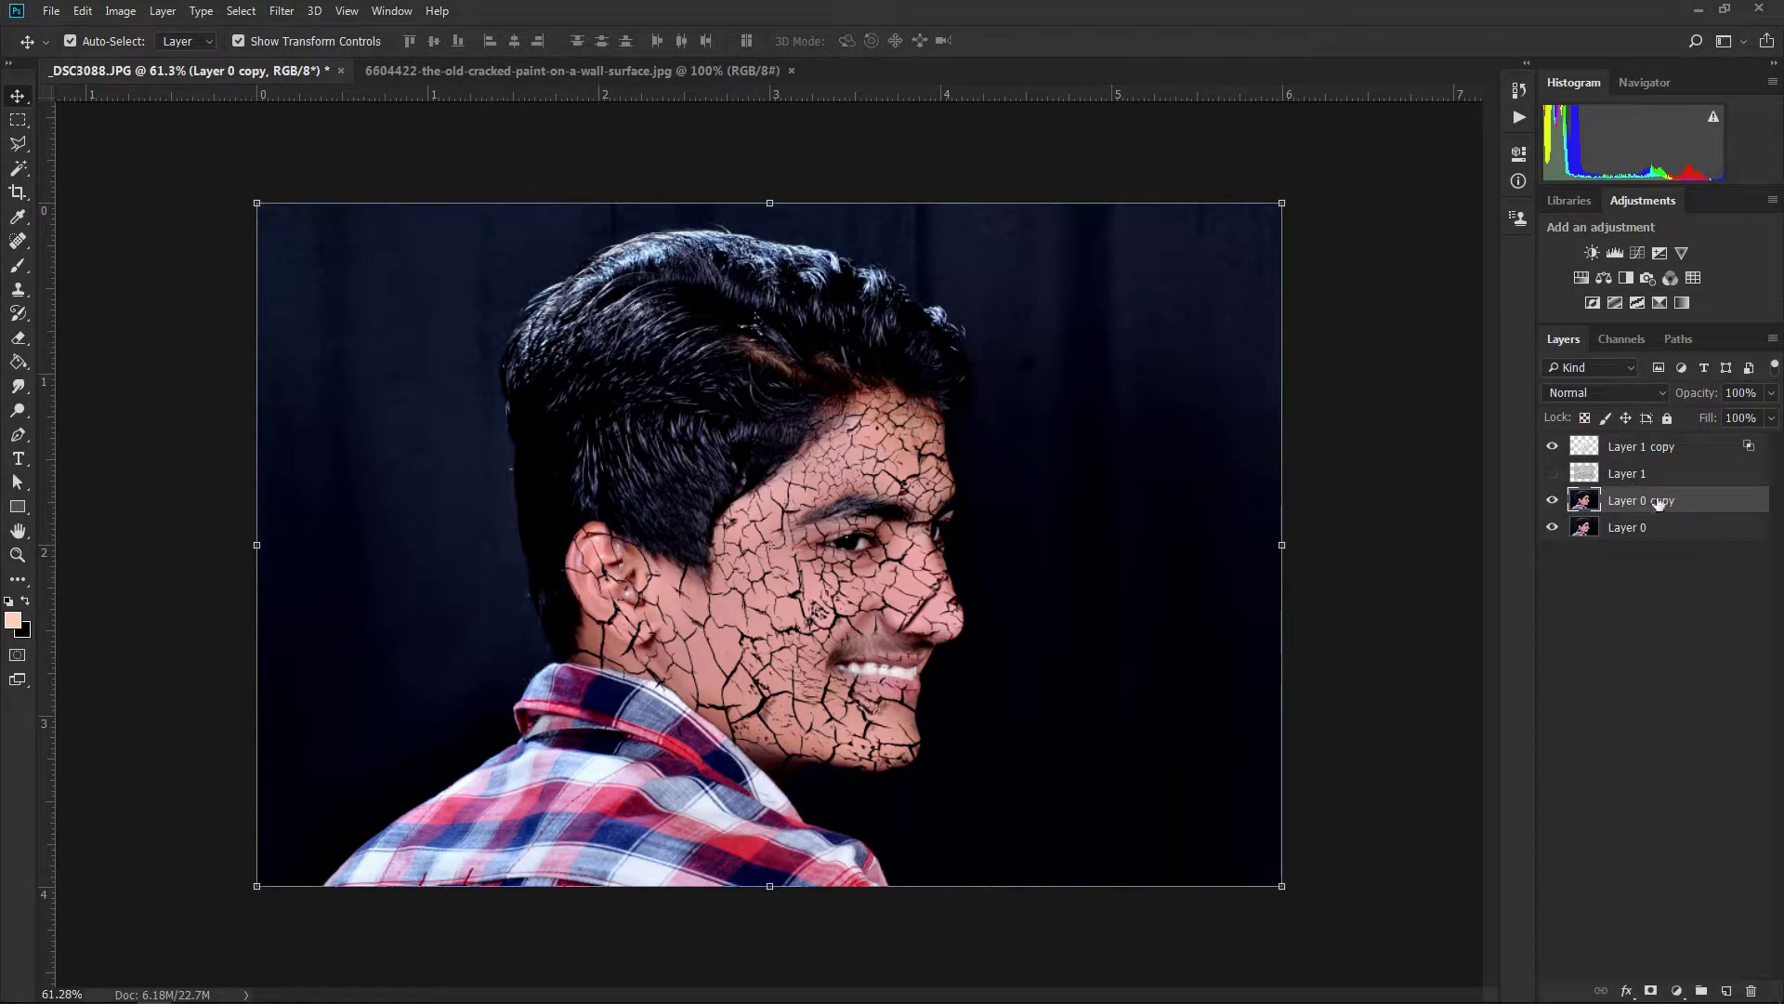
Merge the crack layers with the portrait copy, then toggle its visibility, leaving it hidden.
{"action": "right_click", "coordinate": [1642, 456]}
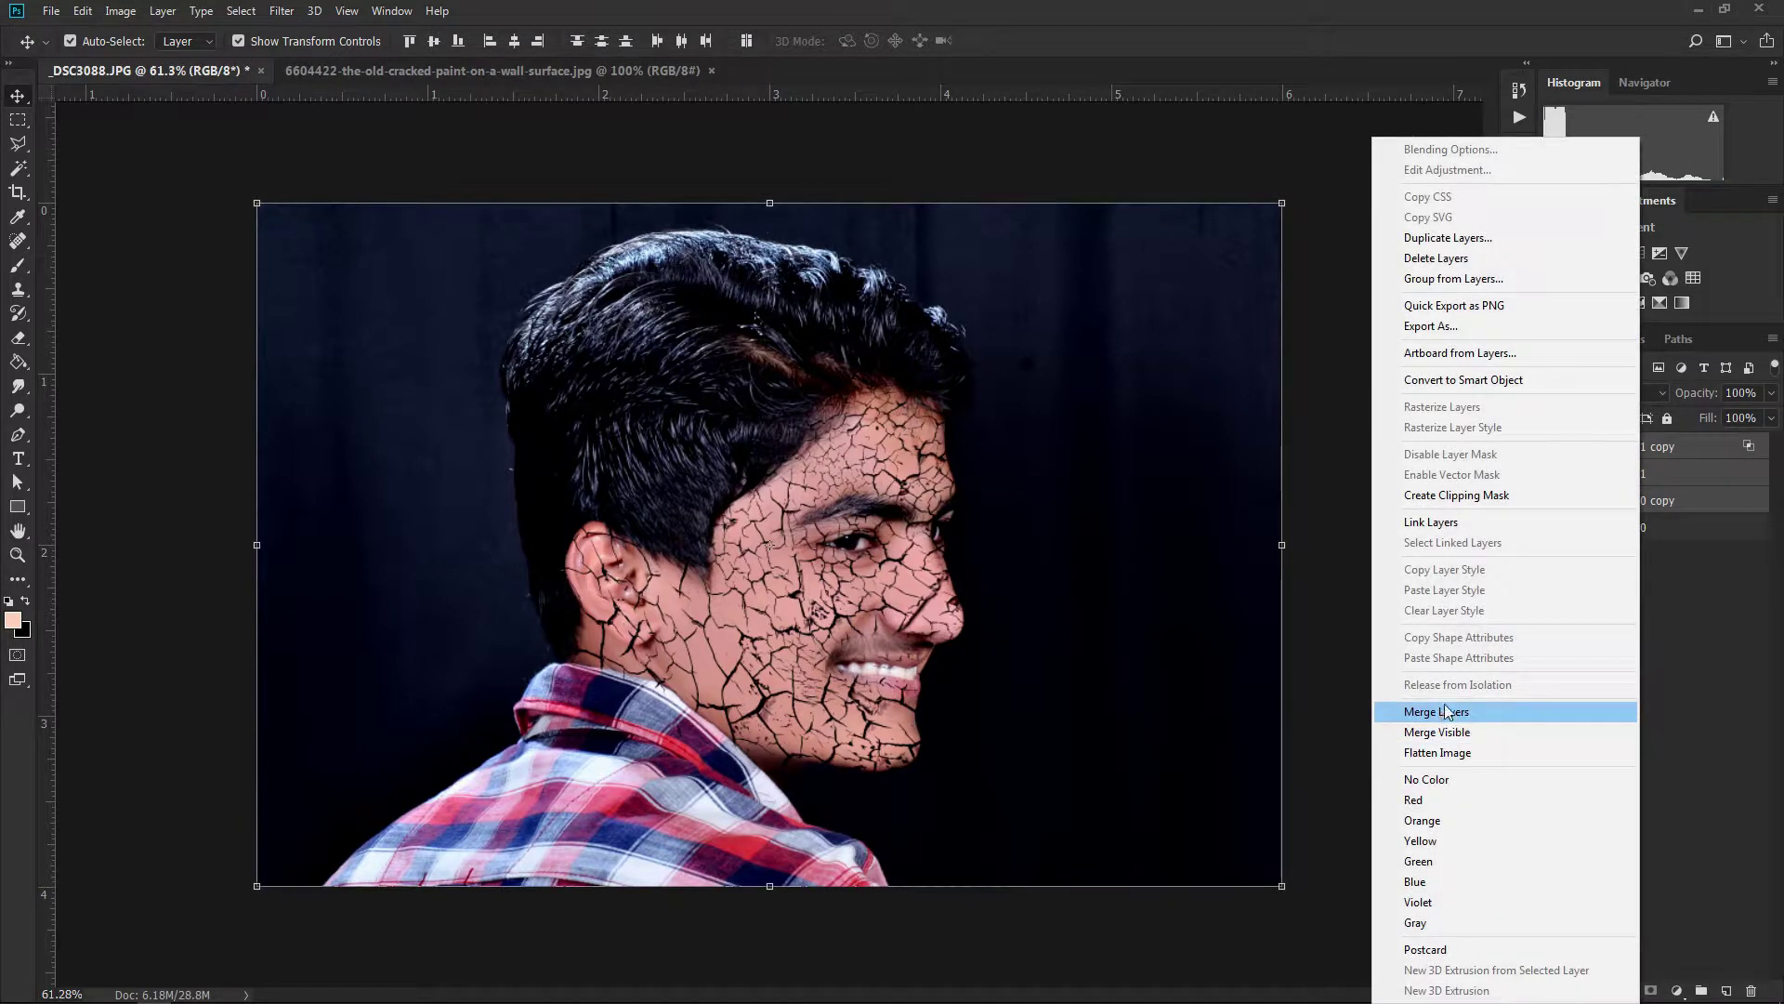
{"action": "left_click", "coordinate": [1438, 712]}
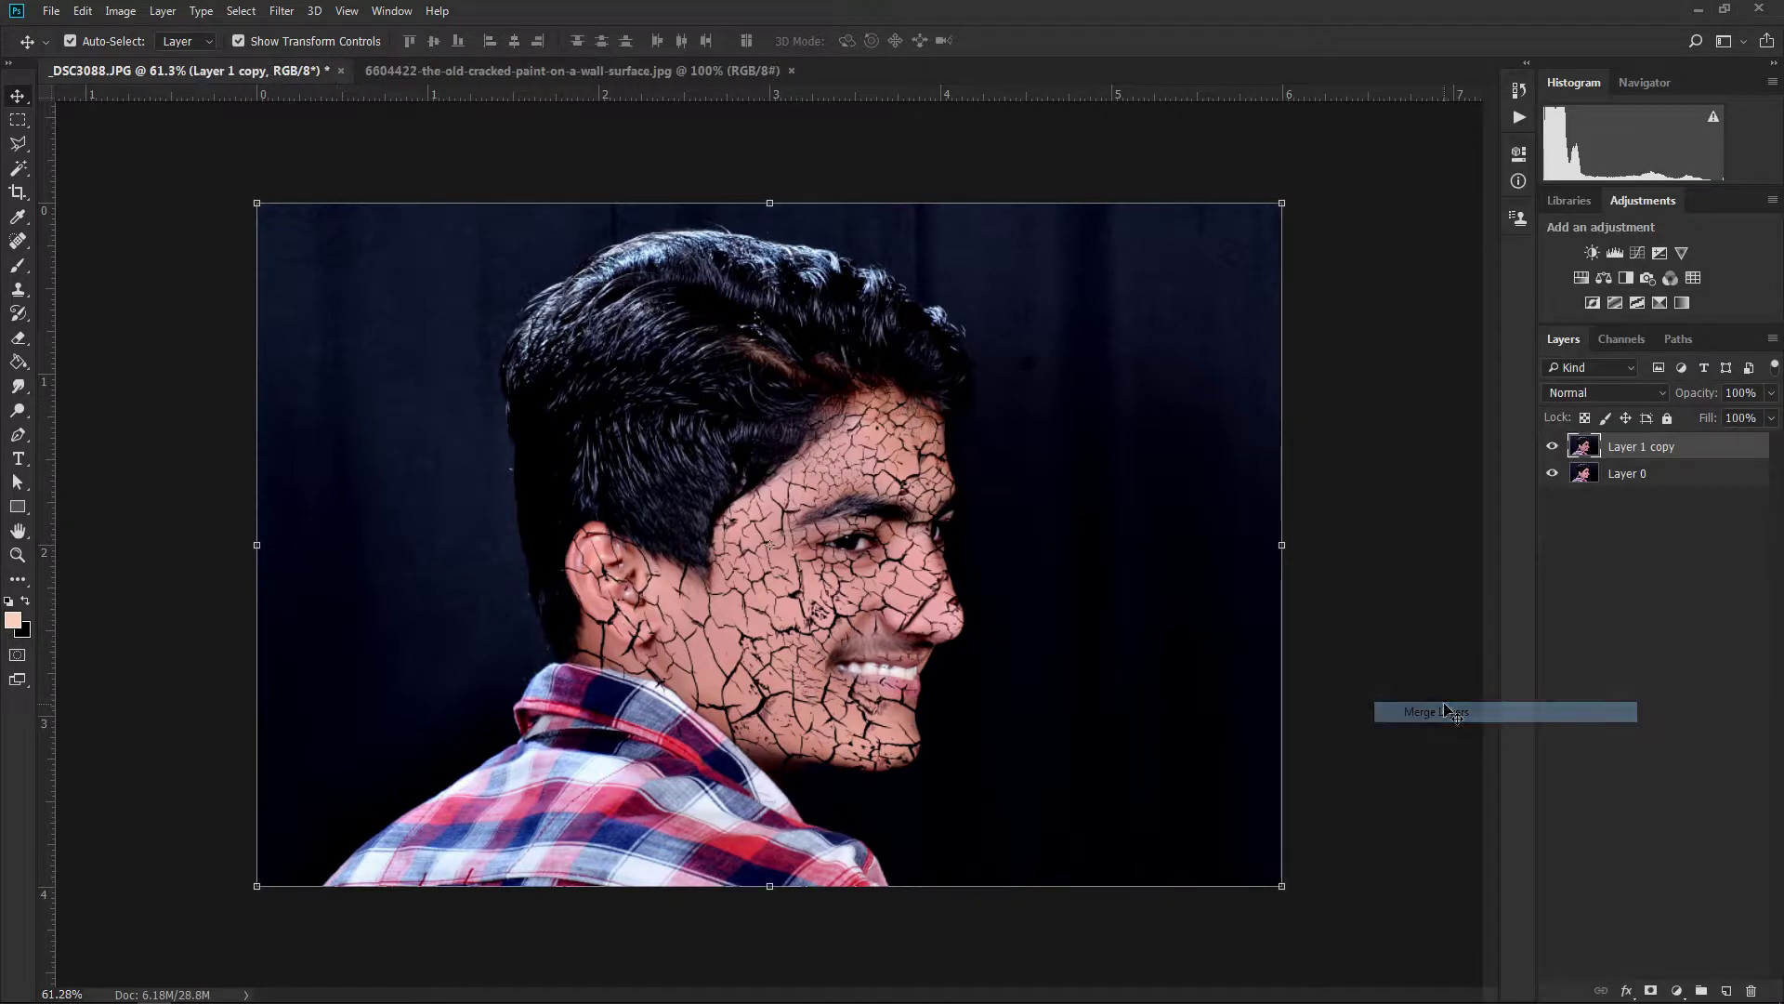
{"action": "left_click", "coordinate": [1551, 447]}
{"action": "left_click", "coordinate": [1551, 447]}
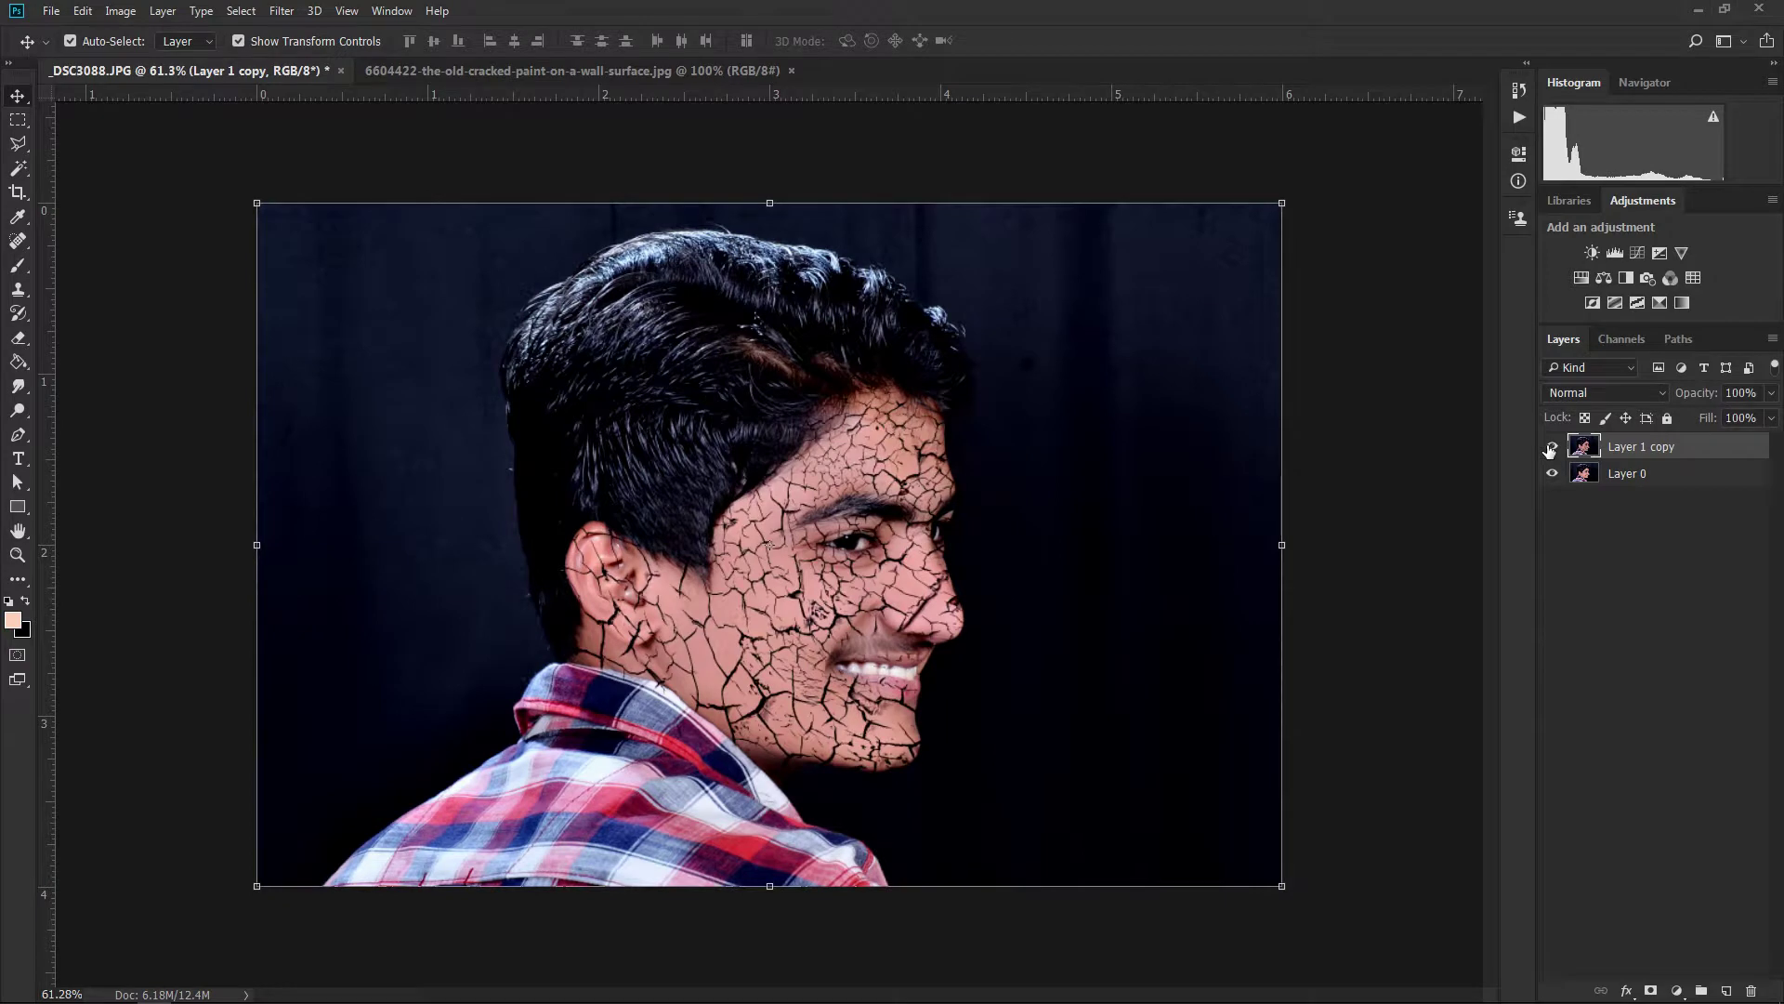
{"action": "left_click", "coordinate": [1551, 447]}
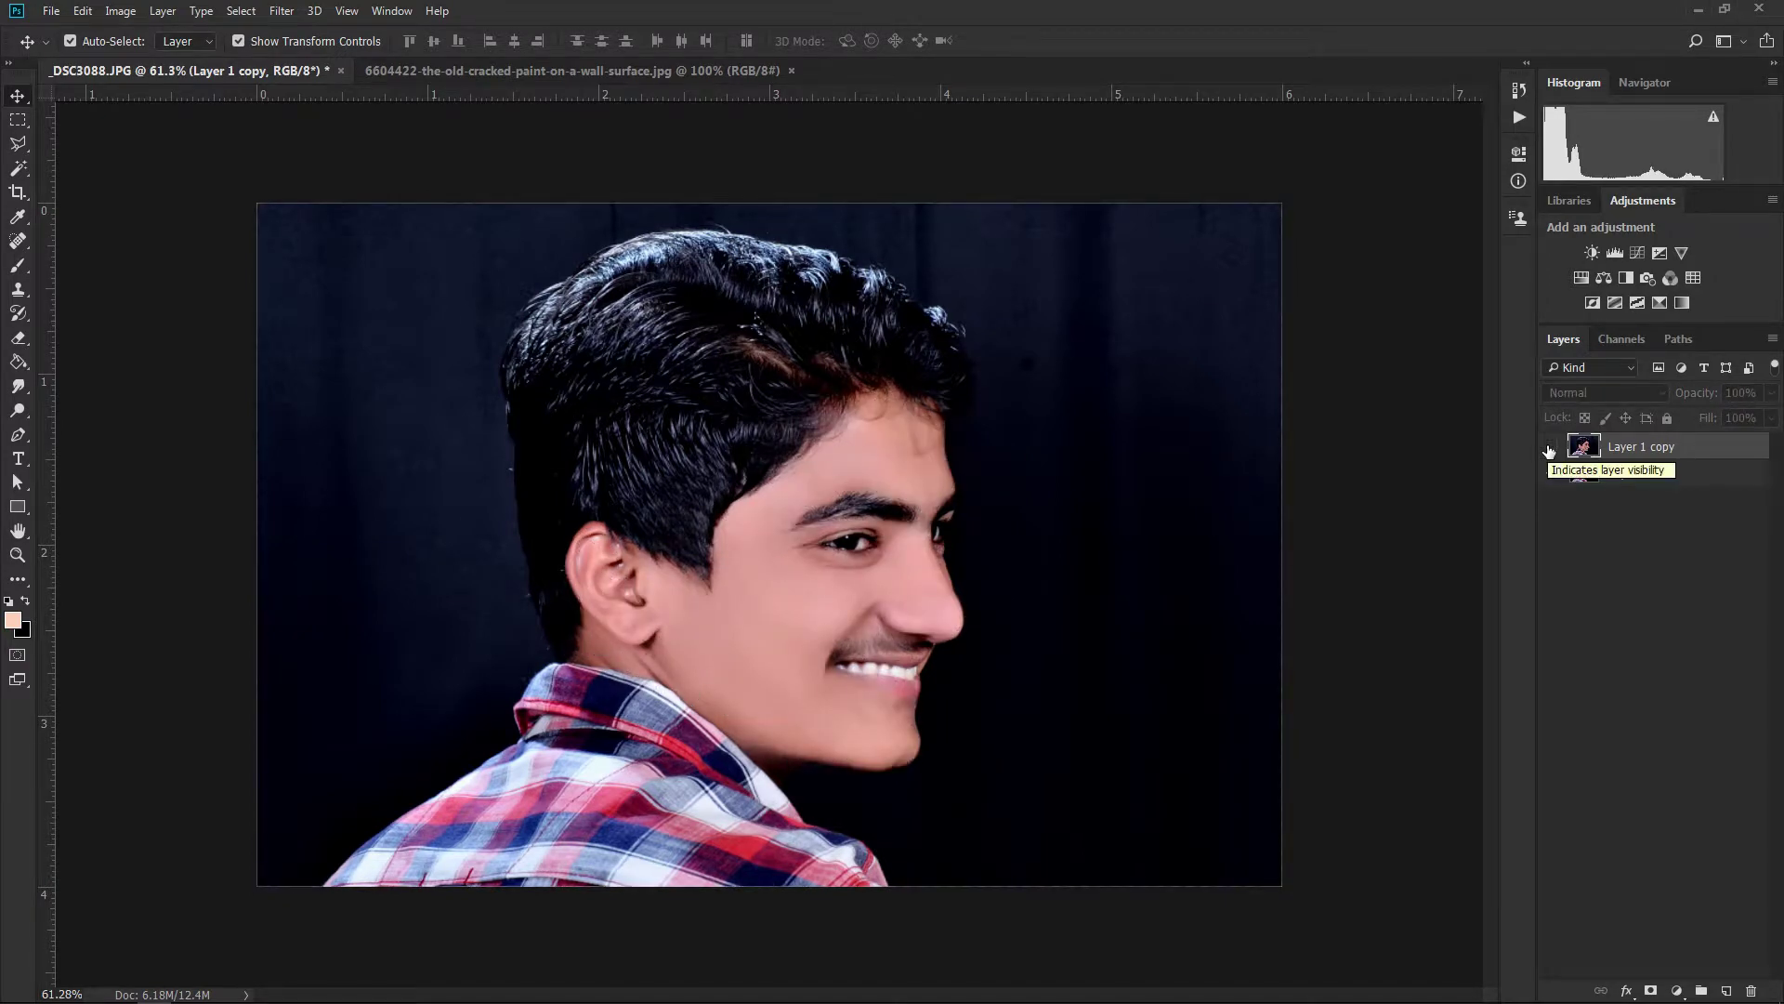